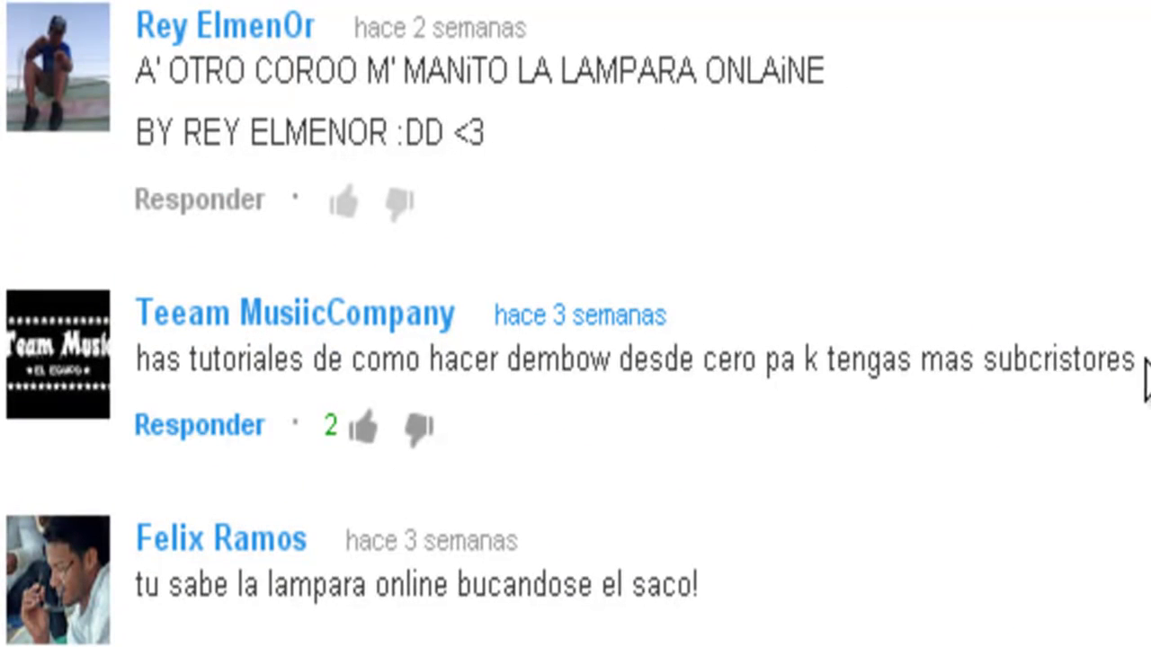
Read the YouTube comment requesting dembow tutorials from scratch and look over the Facebook profile page.
{"action": "mouse_move", "coordinate": [1140, 369]}
{"action": "left_mouse_down"}
{"action": "mouse_move", "coordinate": [485, 393]}
{"action": "mouse_move", "coordinate": [112, 374]}
{"action": "mouse_move", "coordinate": [1120, 342]}
{"action": "mouse_move", "coordinate": [116, 357]}
{"action": "mouse_move", "coordinate": [979, 374]}
{"action": "mouse_move", "coordinate": [1140, 360]}
{"action": "left_mouse_up"}
{"action": "mouse_move", "coordinate": [1140, 369]}
{"action": "left_mouse_down"}
{"action": "mouse_move", "coordinate": [206, 364]}
{"action": "mouse_move", "coordinate": [1038, 390]}
{"action": "mouse_move", "coordinate": [1138, 365]}
{"action": "left_mouse_up"}
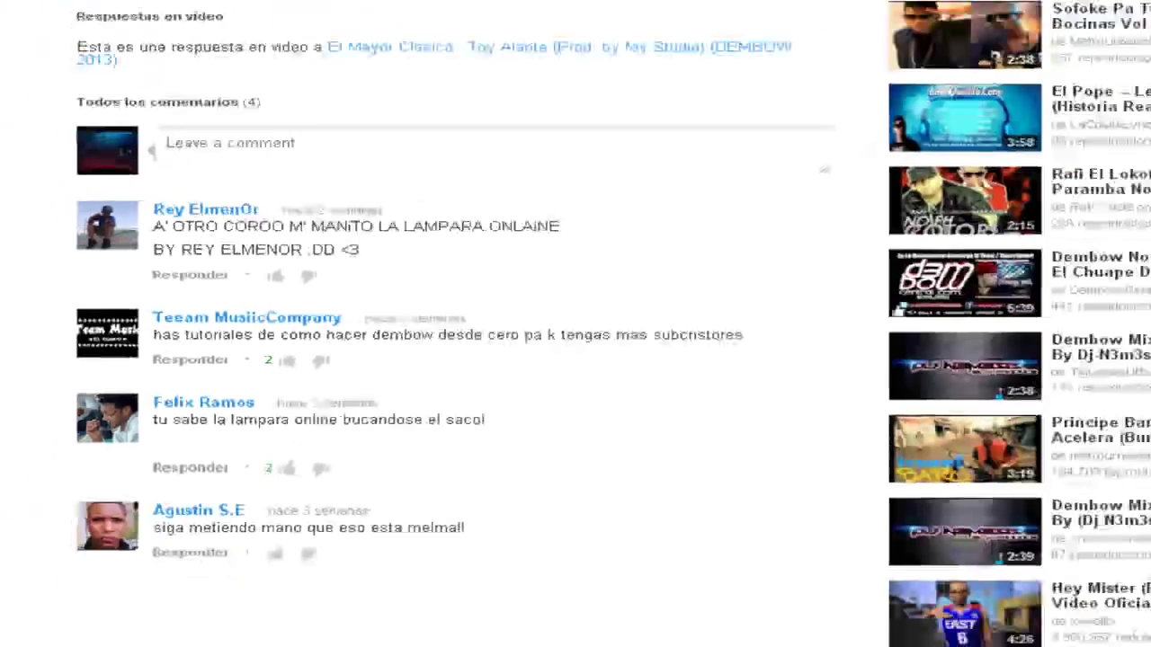
{"action": "left_click", "coordinate": [326, 9]}
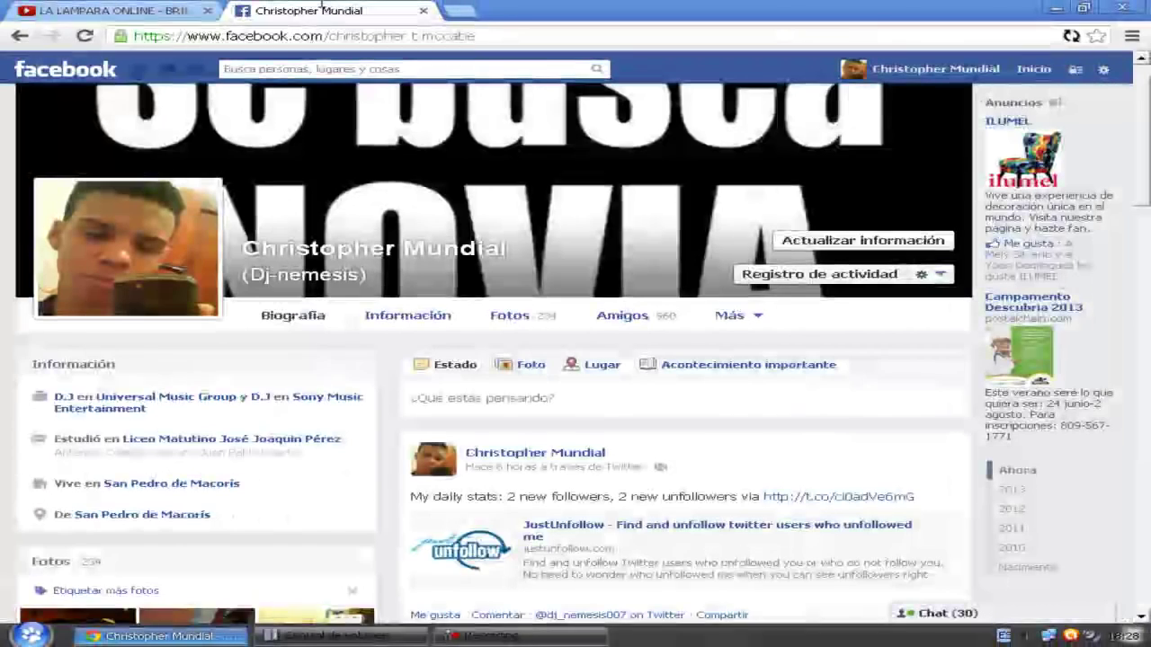
{"action": "scroll", "coordinate": [427, 313], "scroll_direction": "up", "scroll_amount": 1}
{"action": "scroll", "coordinate": [390, 329], "scroll_direction": "down", "scroll_amount": 3}
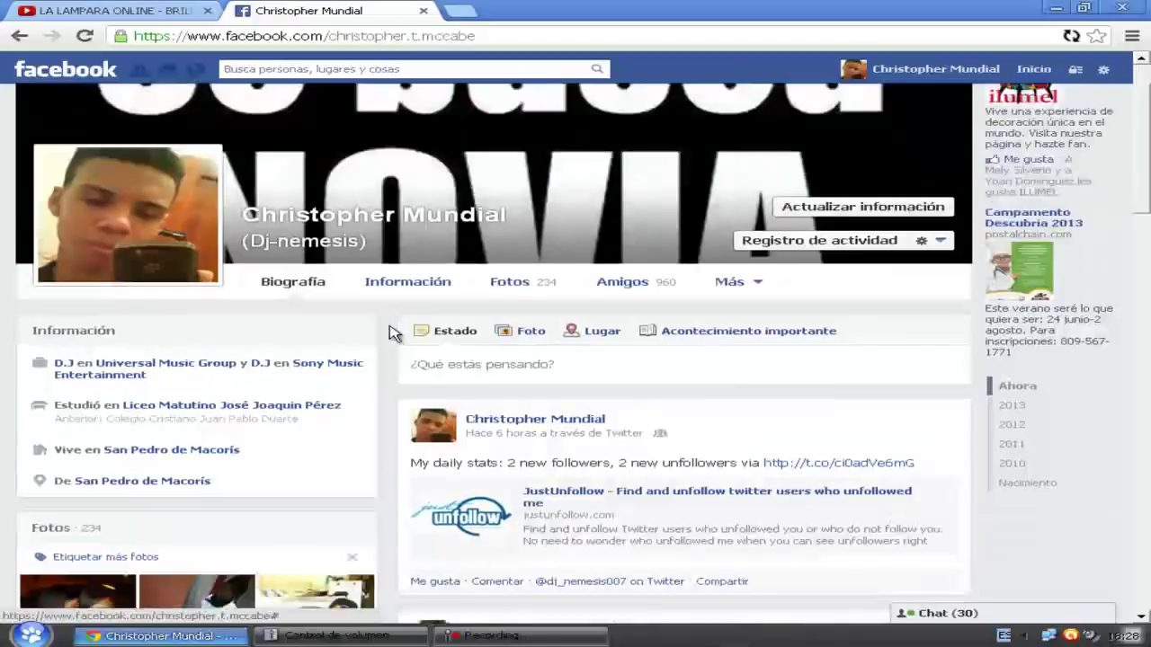
{"action": "scroll", "coordinate": [339, 342], "scroll_direction": "up", "scroll_amount": 3}
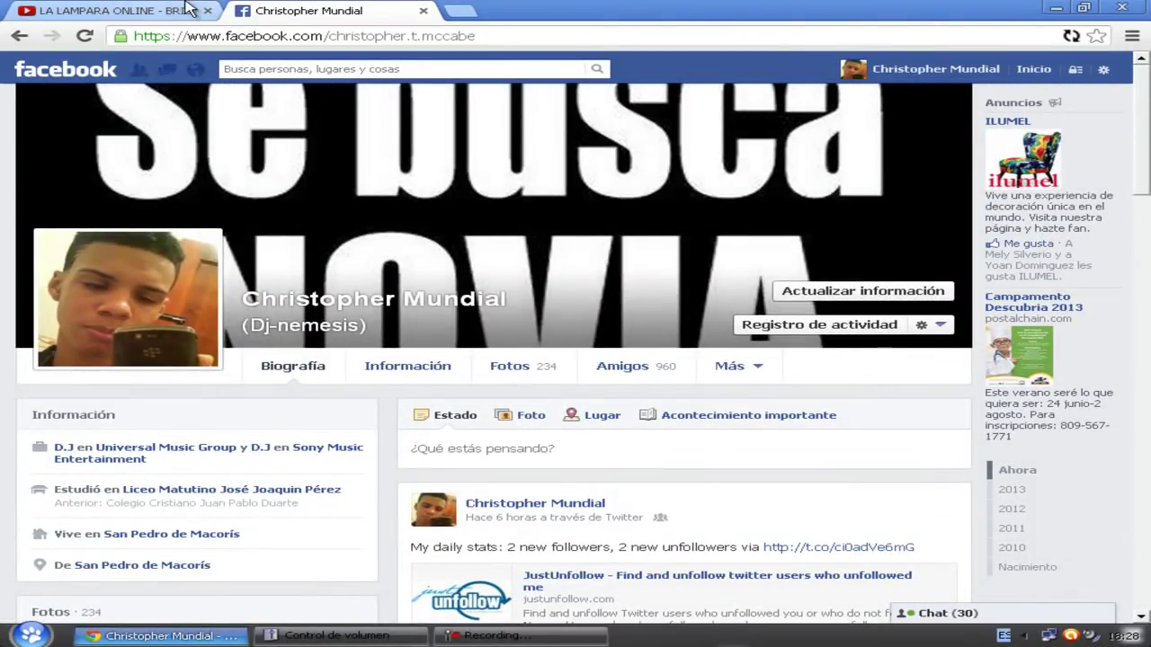
{"action": "left_click", "coordinate": [174, 13]}
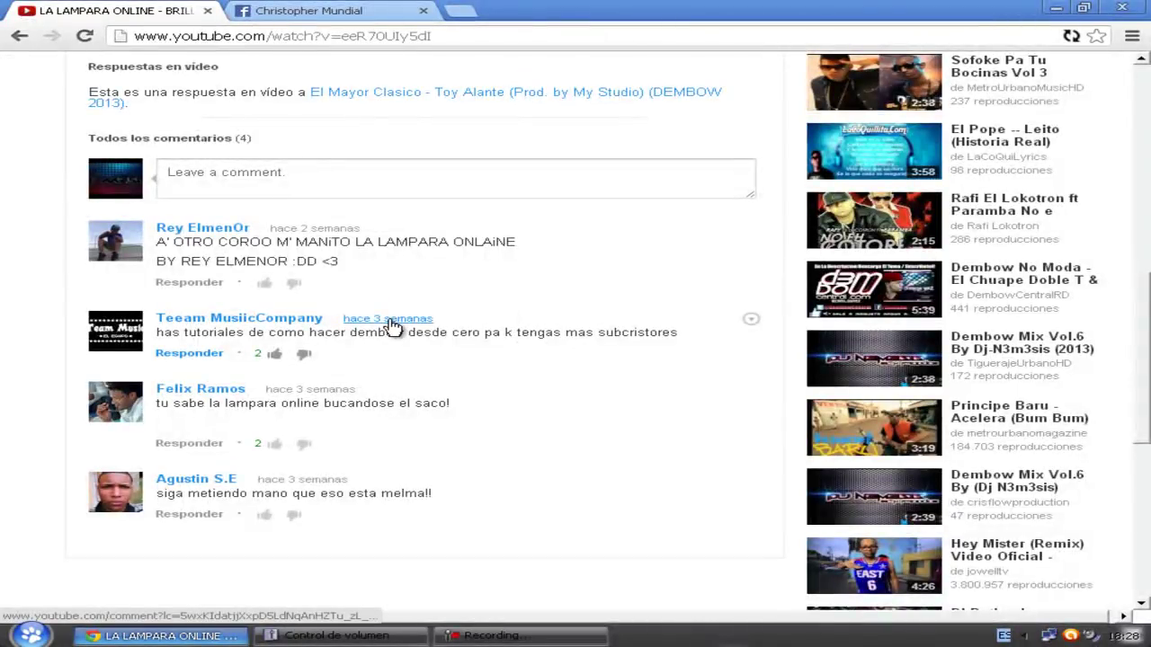
{"action": "scroll", "coordinate": [386, 321], "scroll_direction": "up", "scroll_amount": 1}
{"action": "scroll", "coordinate": [386, 321], "scroll_direction": "down", "scroll_amount": 2}
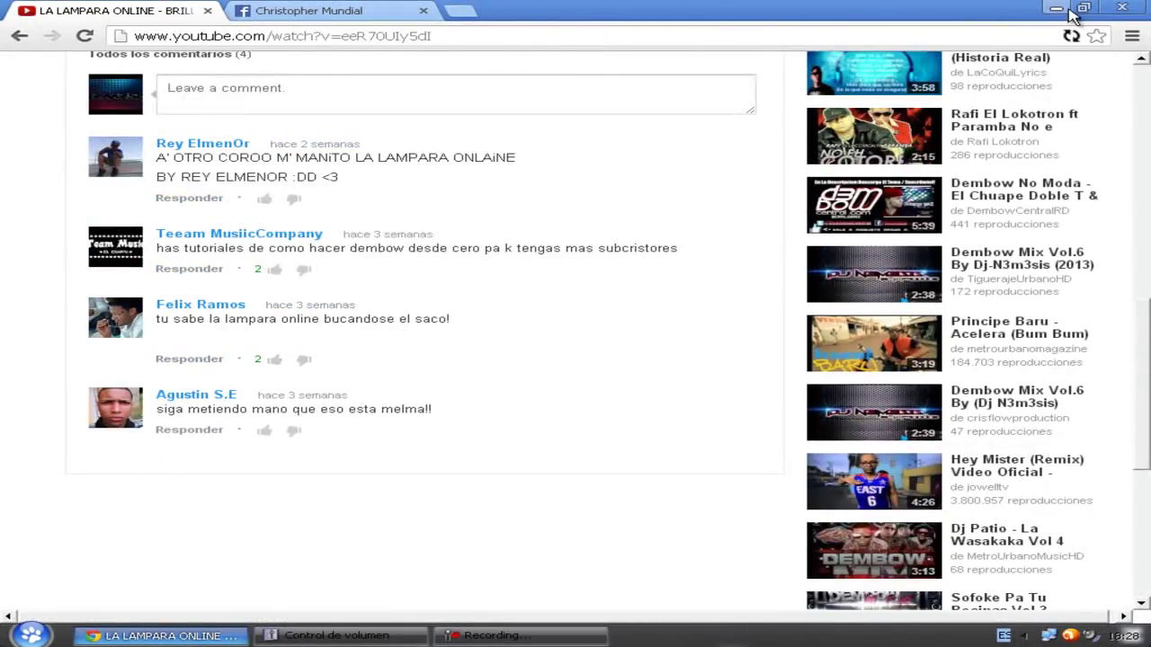
Switch from the browser to FL Studio and set the project tempo to 127.
{"action": "left_click", "coordinate": [1059, 9]}
{"action": "right_click", "coordinate": [596, 236]}
{"action": "left_click", "coordinate": [641, 256]}
{"action": "left_click", "coordinate": [1099, 377]}
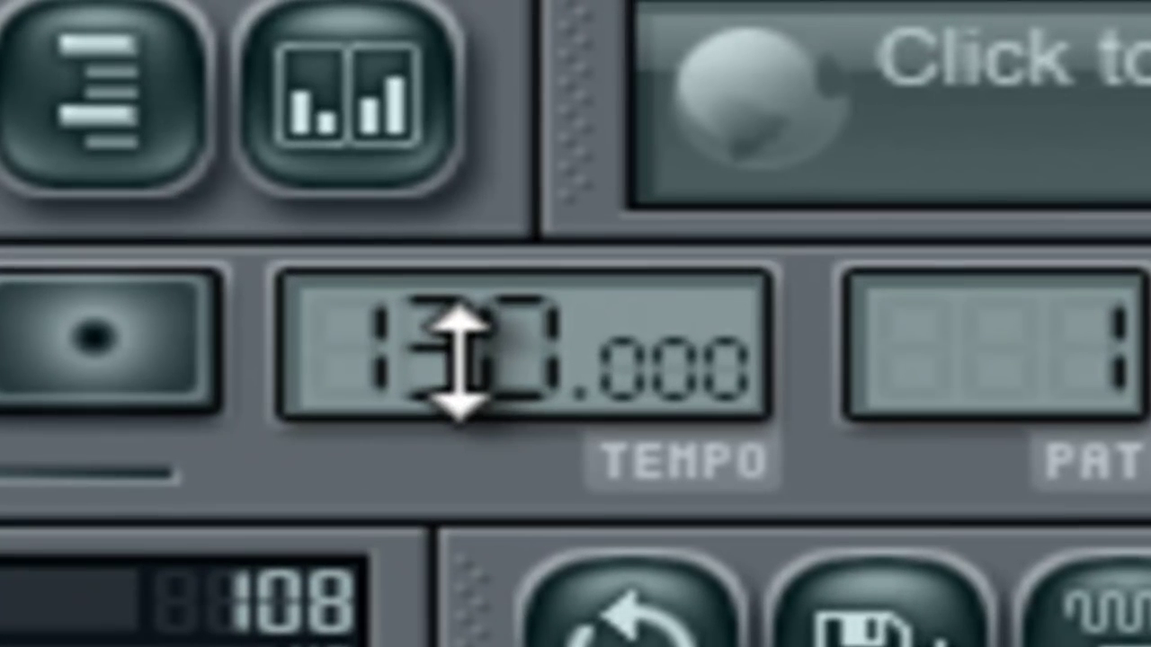
{"action": "left_click_drag", "start_coordinate": [468, 378], "coordinate": [434, 452]}
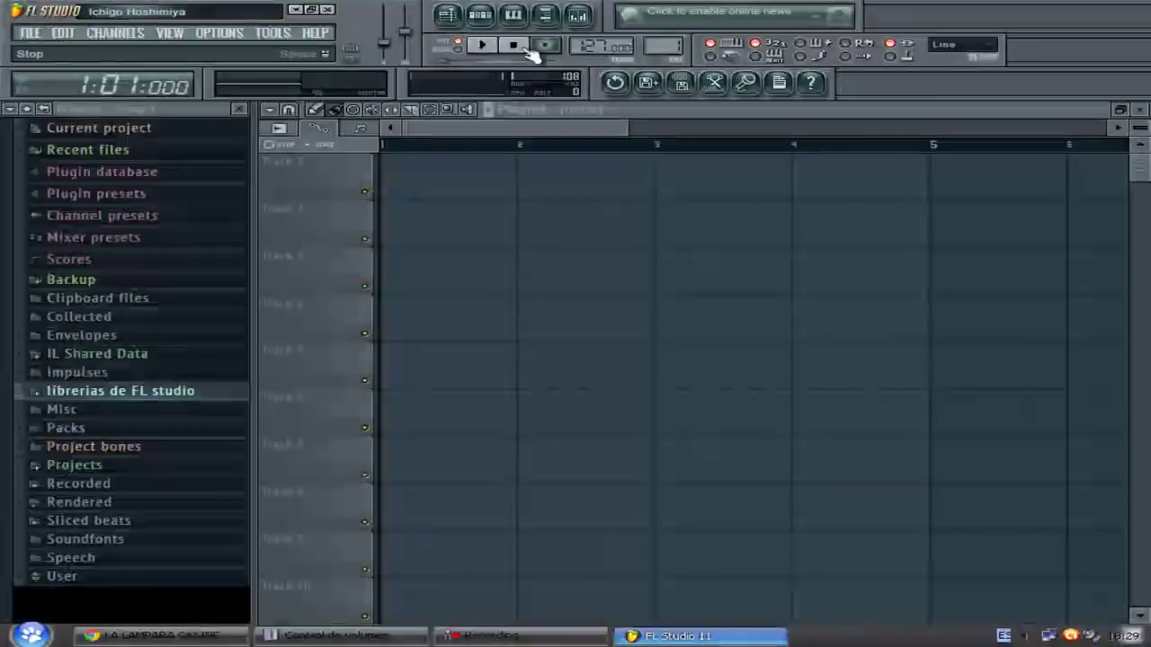
Show the step sequencer and set Pattern 1's length to 8 beats.
{"action": "left_click", "coordinate": [480, 15]}
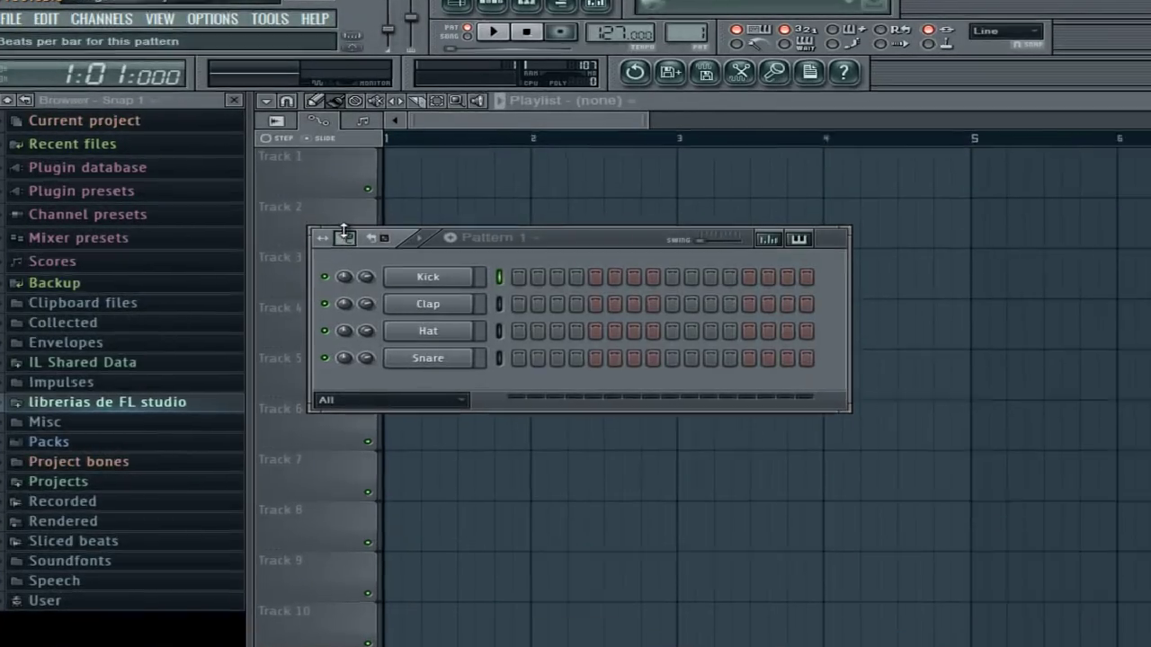
{"action": "left_click_drag", "start_coordinate": [341, 233], "coordinate": [343, 194]}
{"action": "left_click_drag", "start_coordinate": [532, 319], "coordinate": [533, 269]}
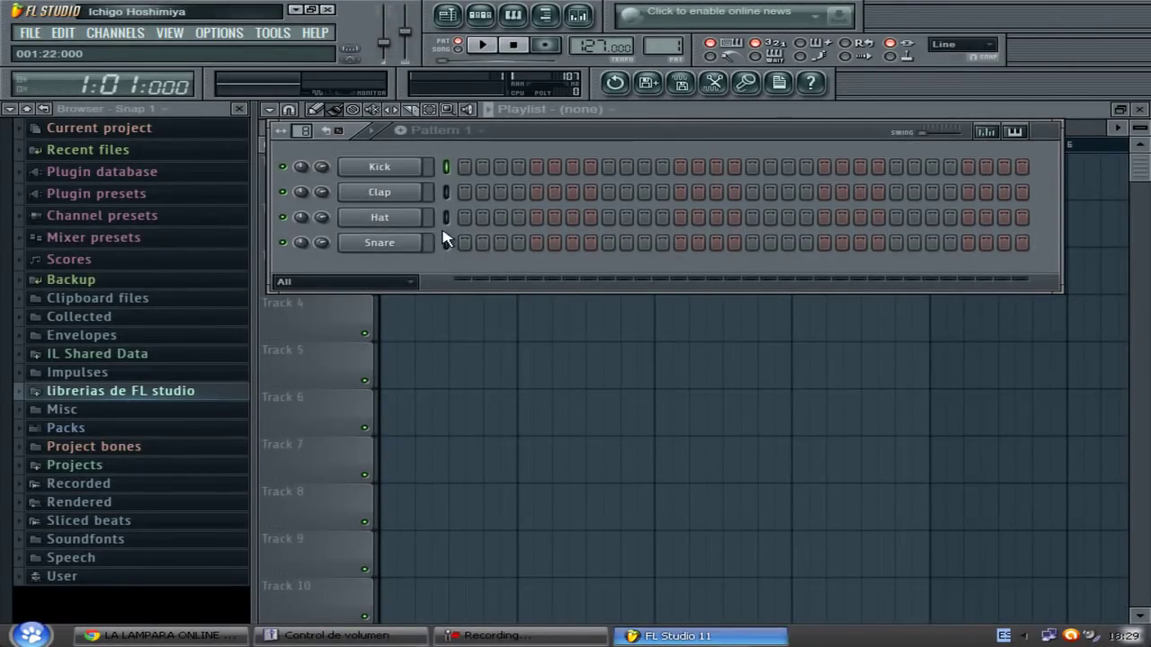
Find the Kick JC sample in the Jc La Nevula folder of librerias de FL studio and load it into the Kick channel.
{"action": "left_click", "coordinate": [88, 394]}
{"action": "scroll", "coordinate": [85, 270], "scroll_direction": "down", "scroll_amount": 7}
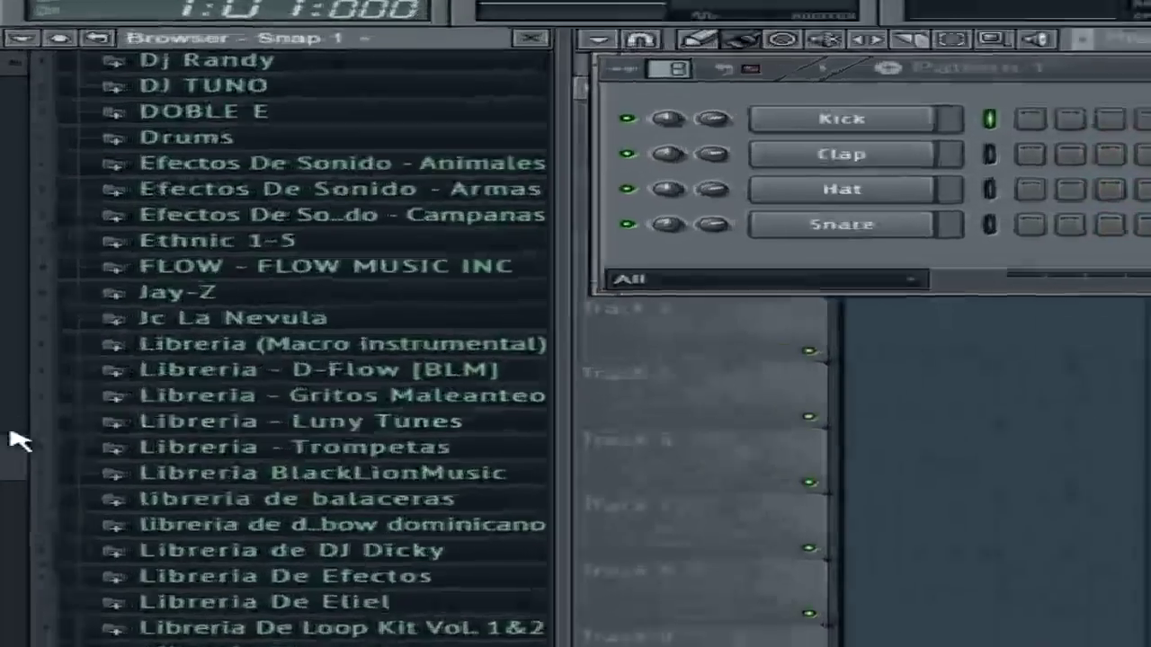
{"action": "mouse_move", "coordinate": [5, 398]}
{"action": "left_mouse_down"}
{"action": "mouse_move", "coordinate": [4, 458]}
{"action": "mouse_move", "coordinate": [8, 395]}
{"action": "left_mouse_up"}
{"action": "left_click_drag", "start_coordinate": [32, 454], "coordinate": [46, 432]}
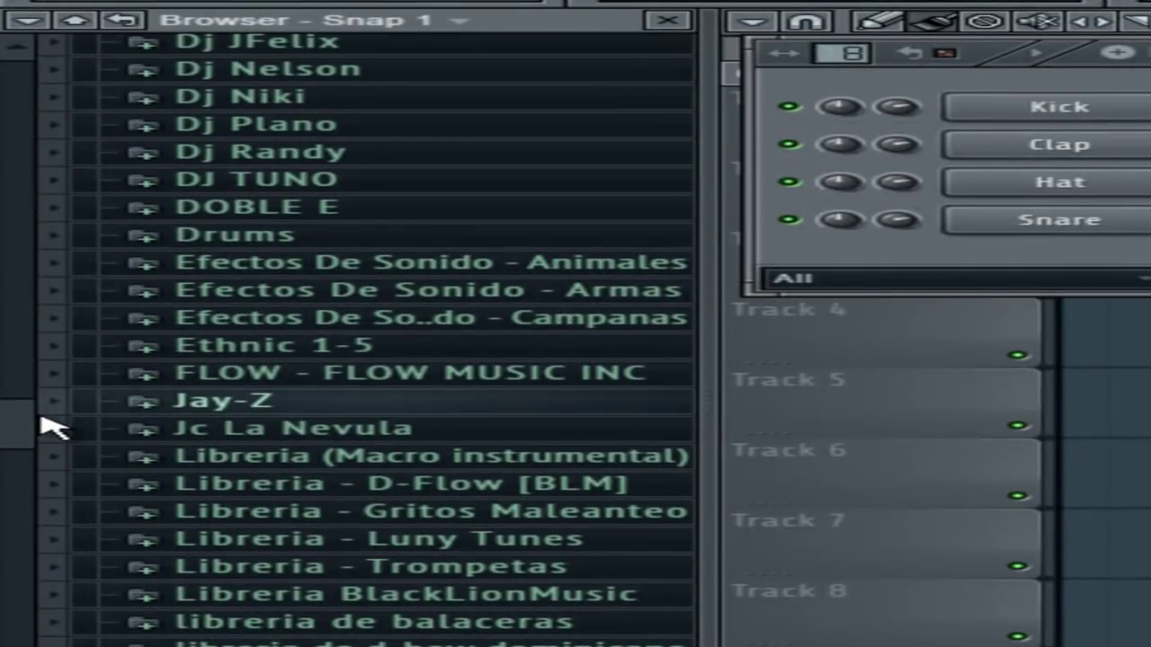
{"action": "left_click", "coordinate": [235, 429]}
{"action": "scroll", "coordinate": [249, 442], "scroll_direction": "down", "scroll_amount": 3}
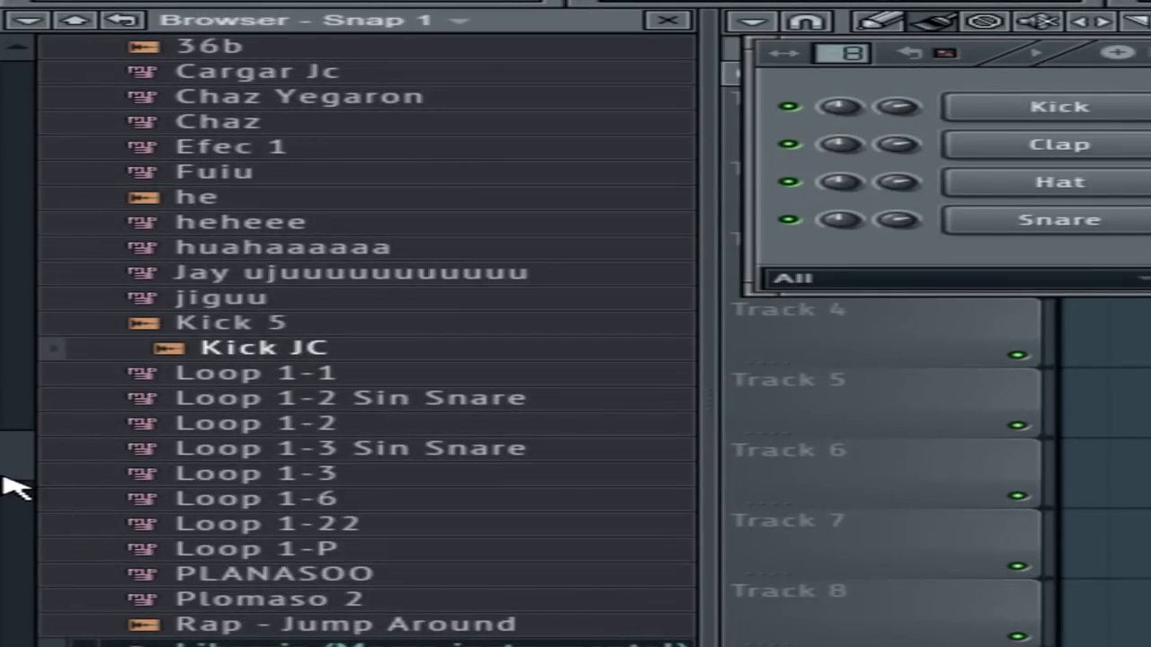
{"action": "scroll", "coordinate": [239, 441], "scroll_direction": "up", "scroll_amount": 2}
{"action": "left_click_drag", "start_coordinate": [279, 409], "coordinate": [1117, 119]}
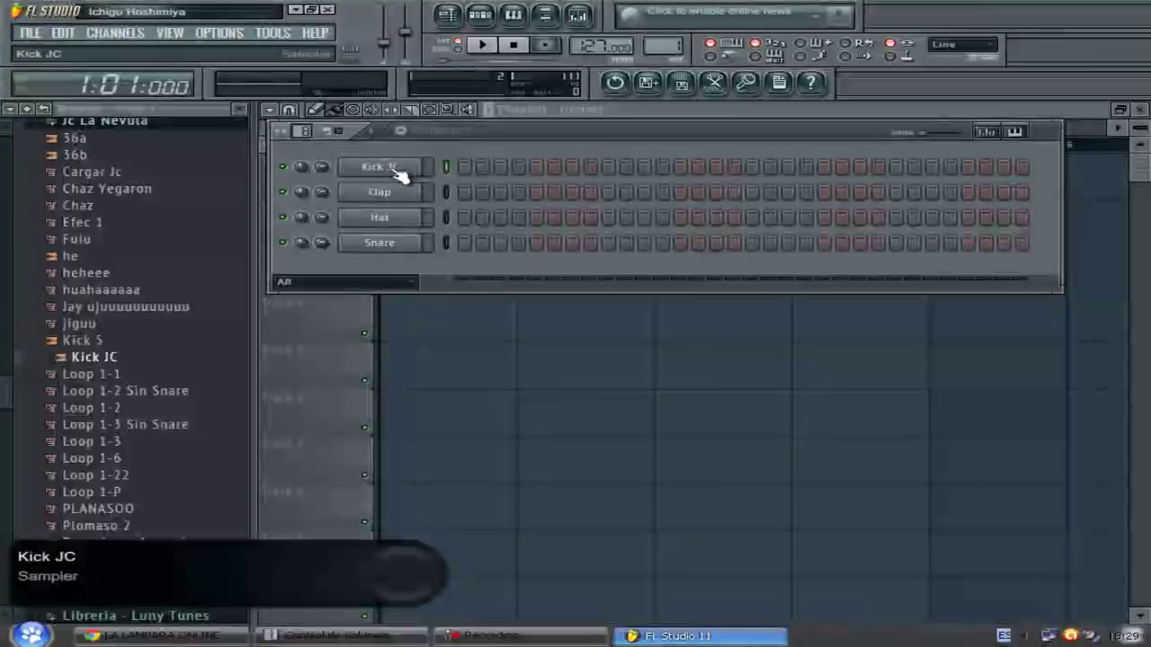
Open the Kick JC channel settings and route the channel to mixer track 1.
{"action": "left_click", "coordinate": [393, 169]}
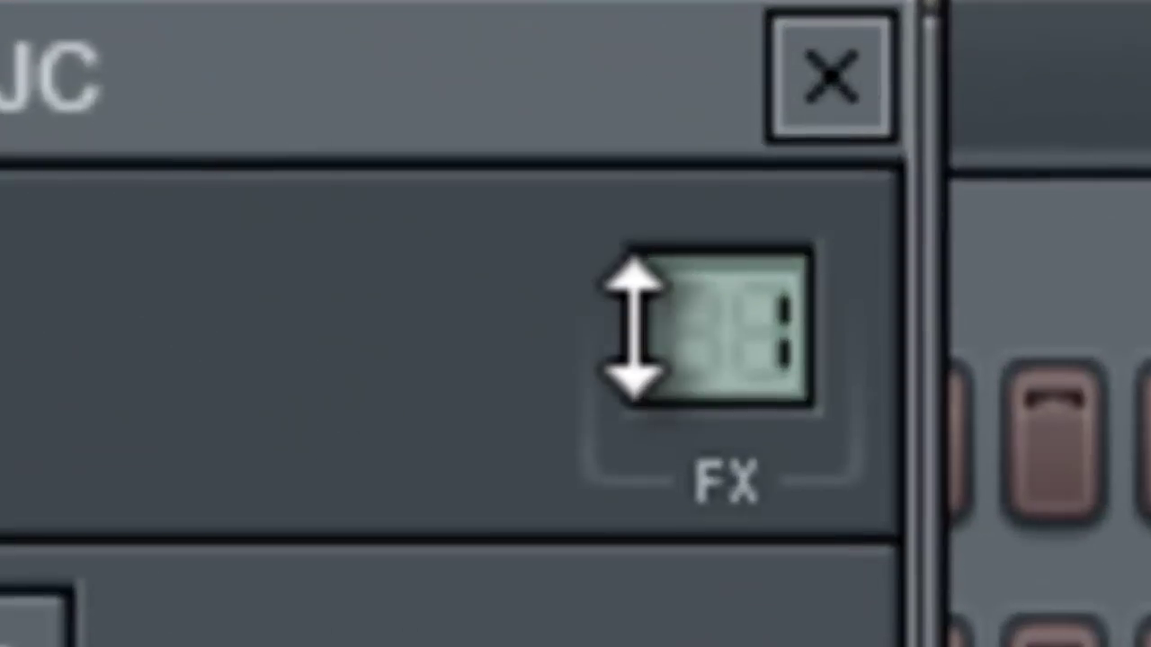
{"action": "left_click_drag", "start_coordinate": [816, 155], "coordinate": [817, 166]}
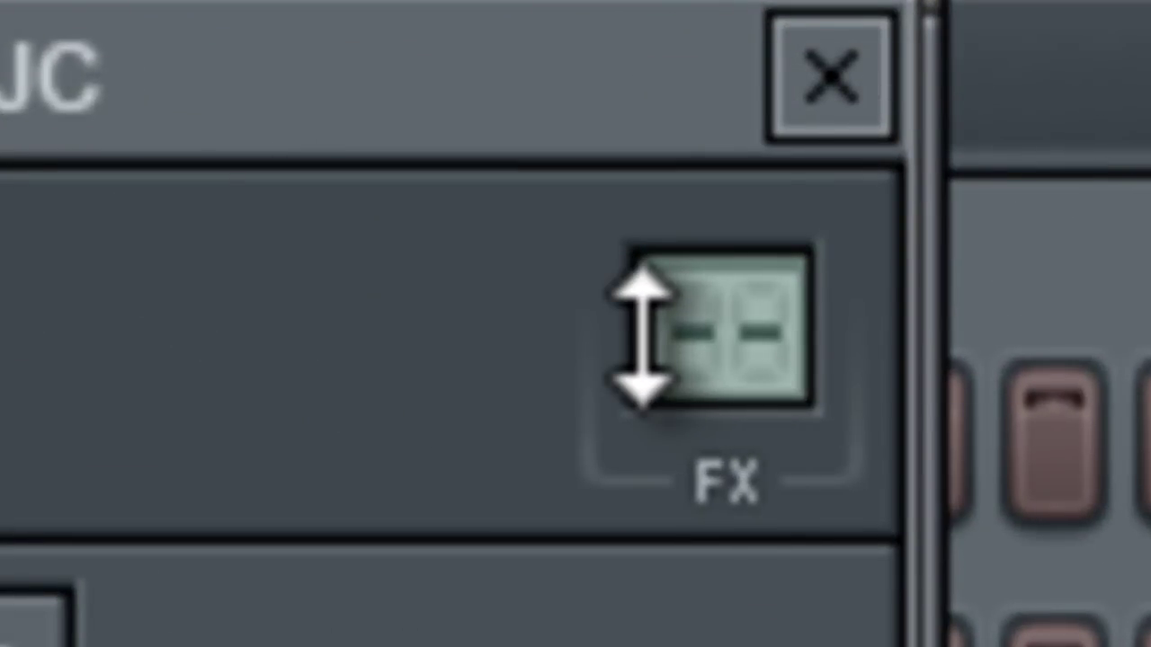
{"action": "scroll", "coordinate": [649, 334], "scroll_direction": "up", "scroll_amount": 1}
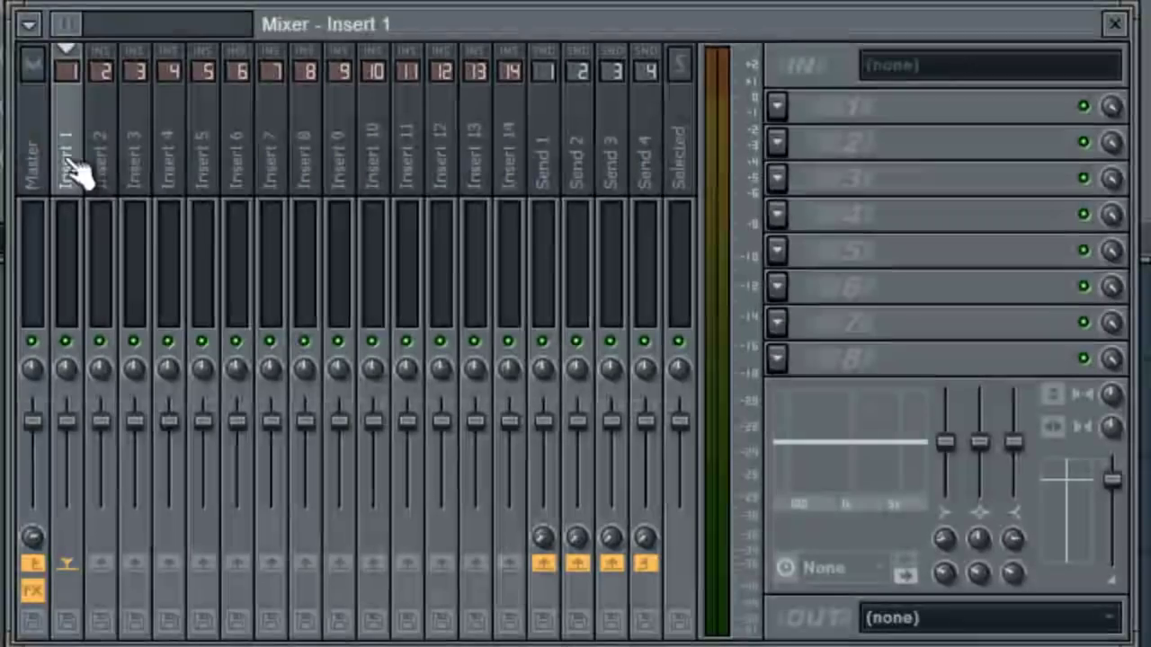
Add Fruity Parametric EQ 2 to the first effect slot of Insert 1 and adjust its bands for the kick.
{"action": "left_click", "coordinate": [777, 106]}
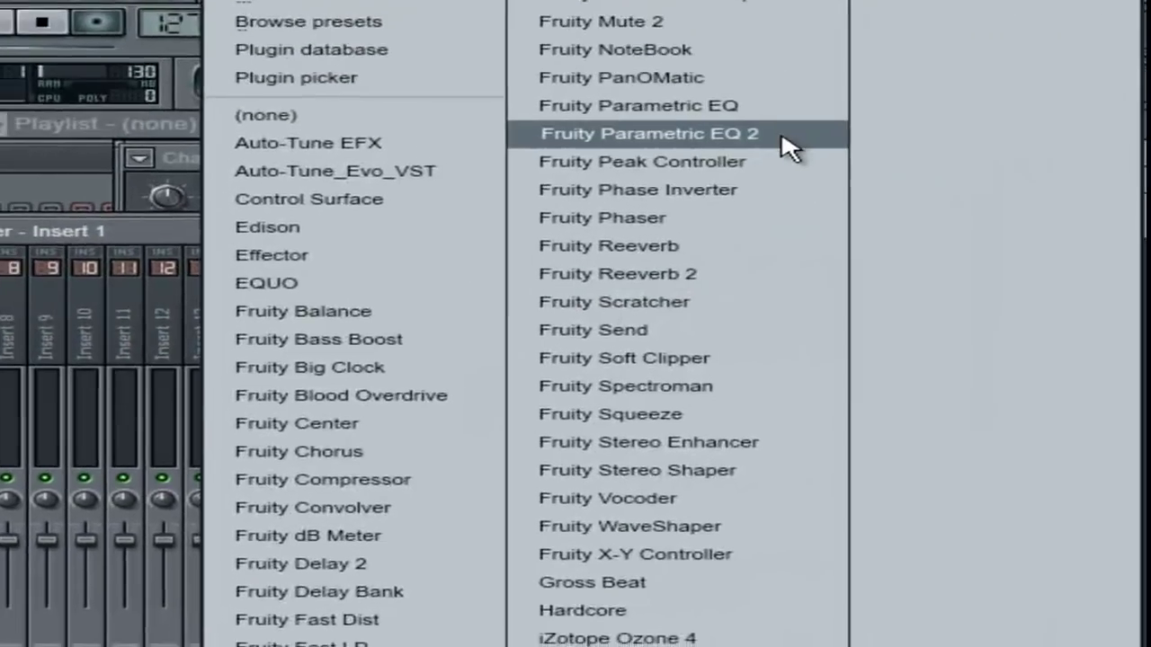
{"action": "left_click", "coordinate": [773, 135]}
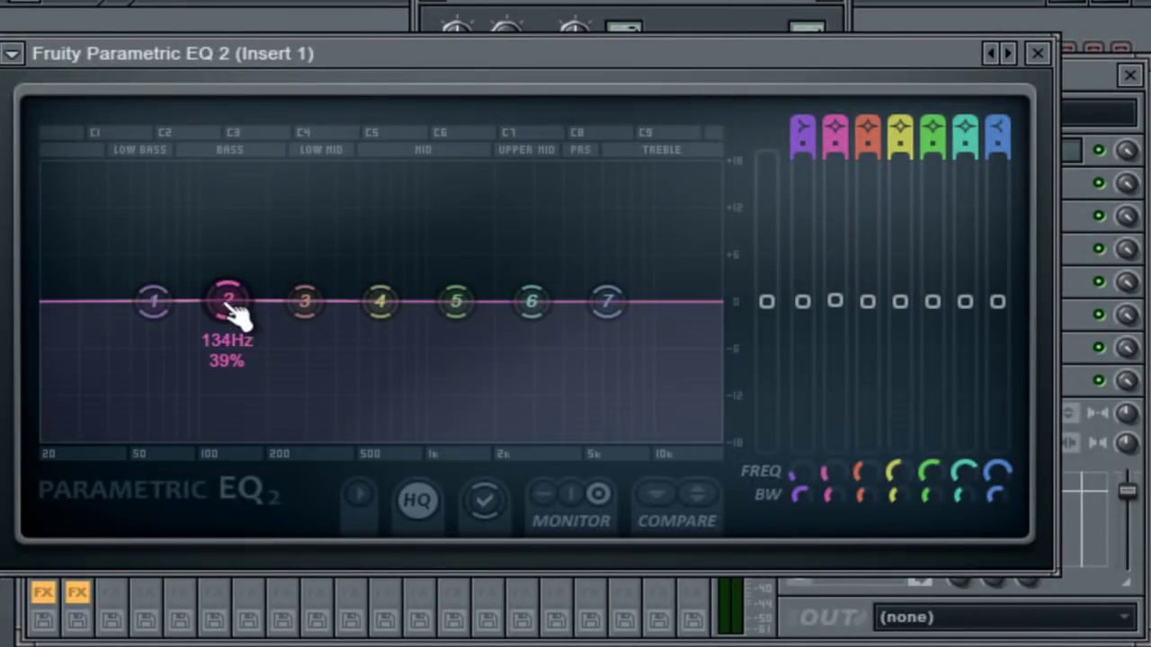
{"action": "left_click_drag", "start_coordinate": [163, 301], "coordinate": [207, 282]}
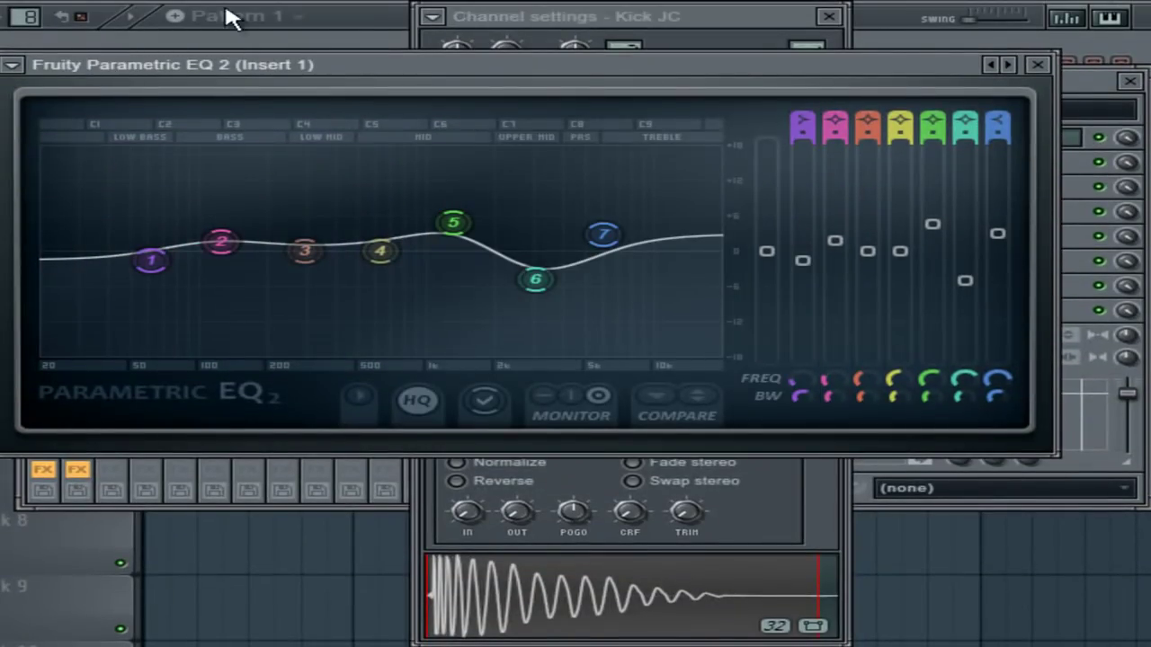
Audition the Kick JC sample through the equalizer on Insert 1.
{"action": "left_click", "coordinate": [578, 612]}
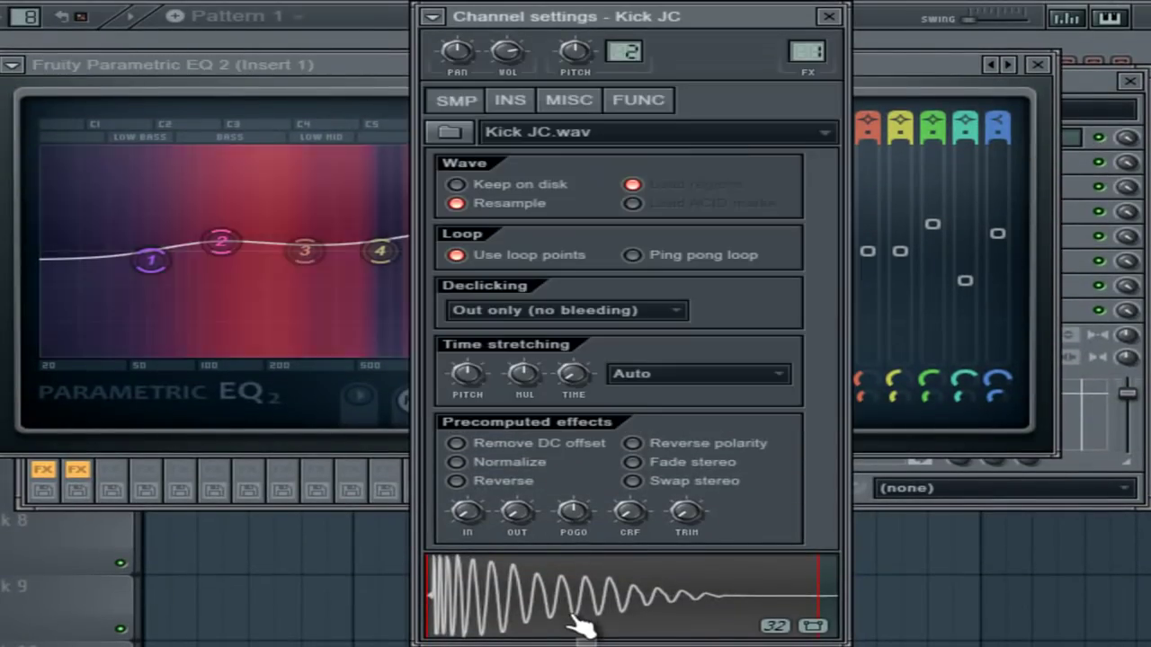
{"action": "left_click", "coordinate": [344, 45]}
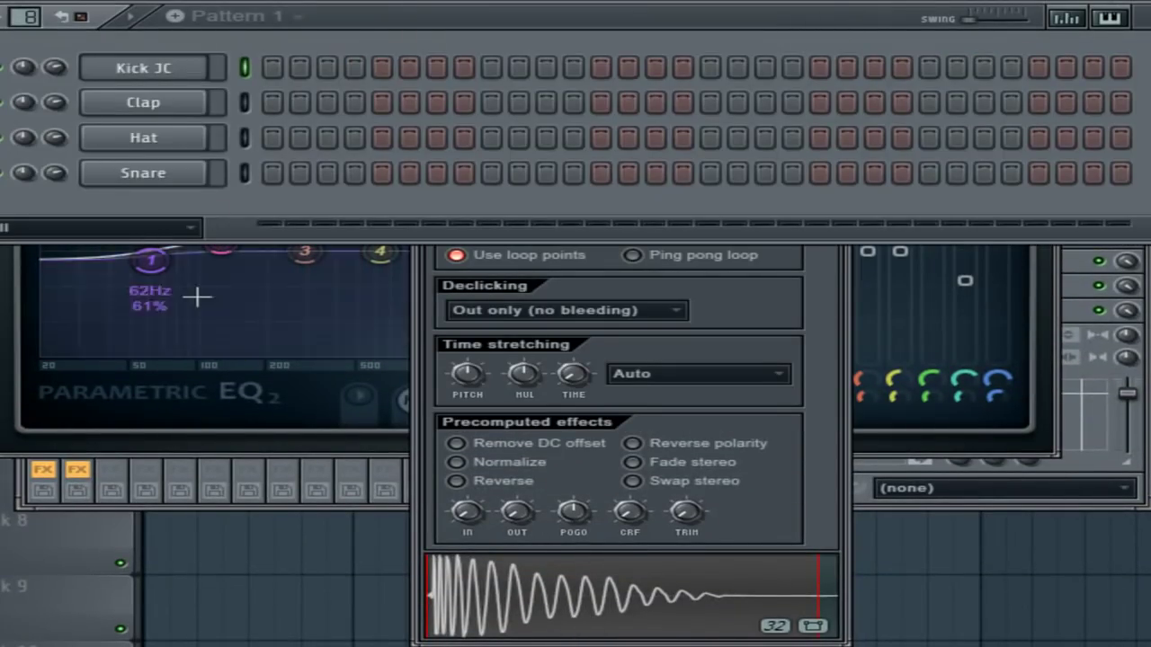
{"action": "left_click", "coordinate": [243, 456]}
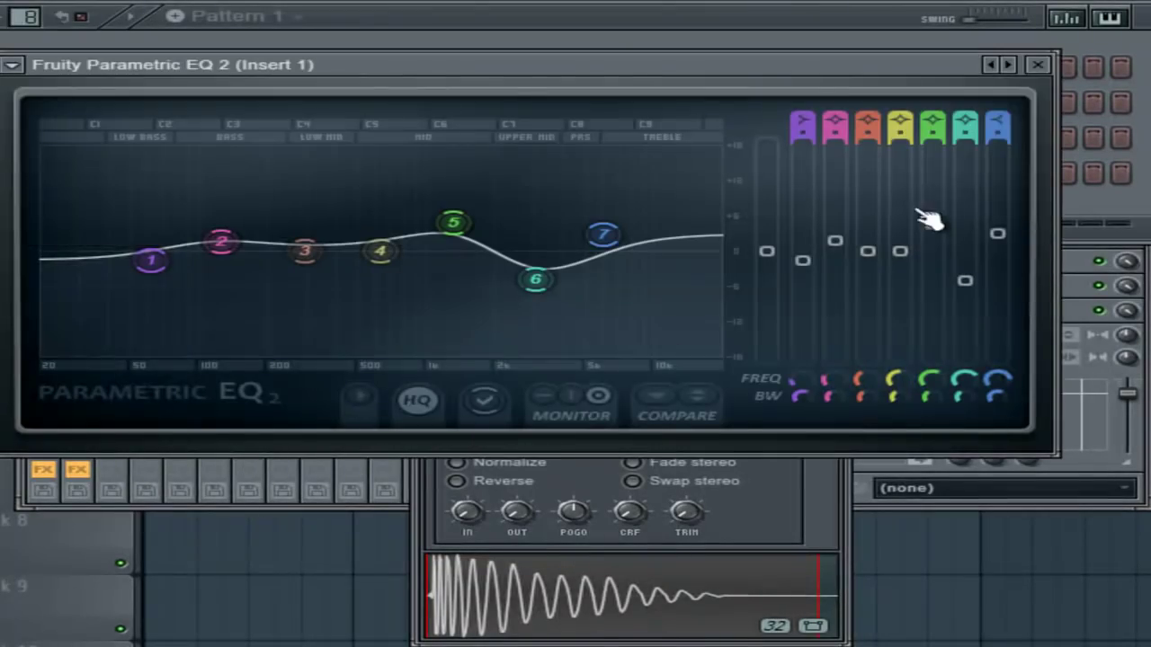
Close the equalizer and fill the Kick JC channel with a hit every 4 steps.
{"action": "left_click", "coordinate": [1034, 64]}
{"action": "right_click", "coordinate": [202, 68]}
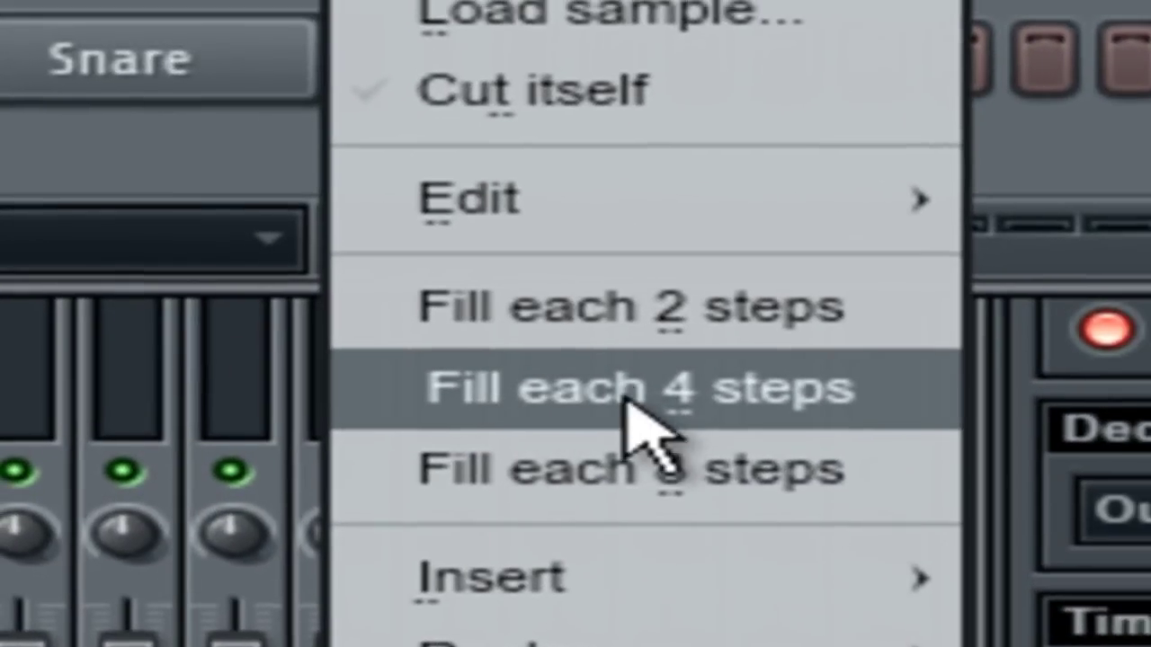
{"action": "left_click", "coordinate": [643, 402]}
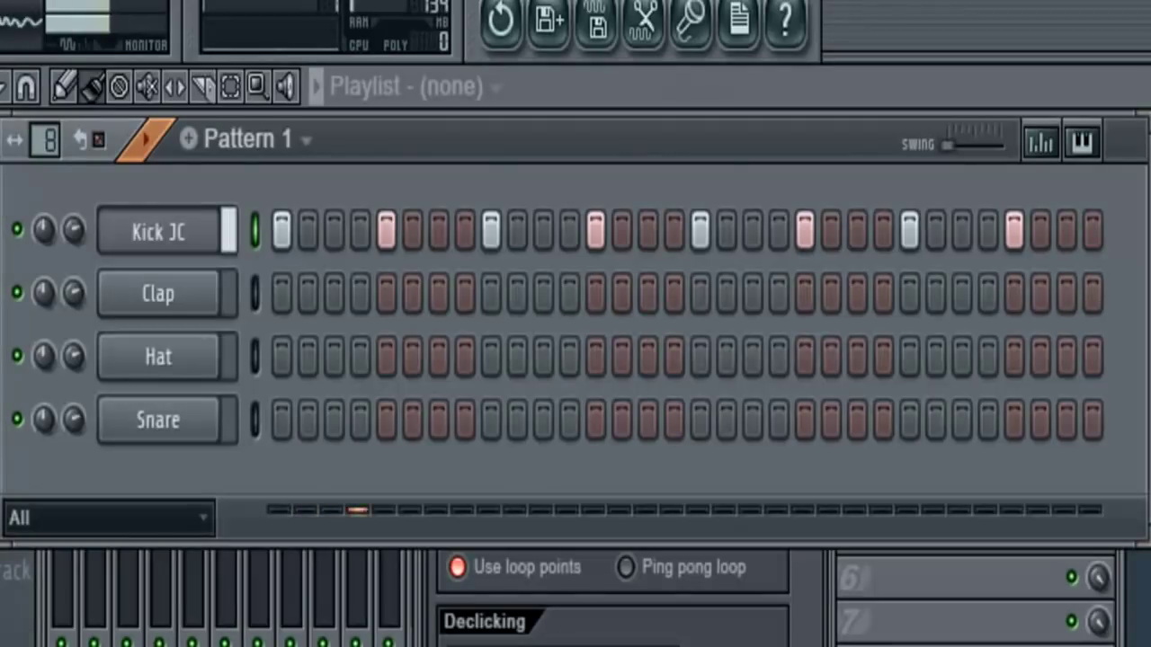
Audition the Kick JC sample and play back the four-step kick rhythm in Pattern 1.
{"action": "left_click", "coordinate": [200, 236]}
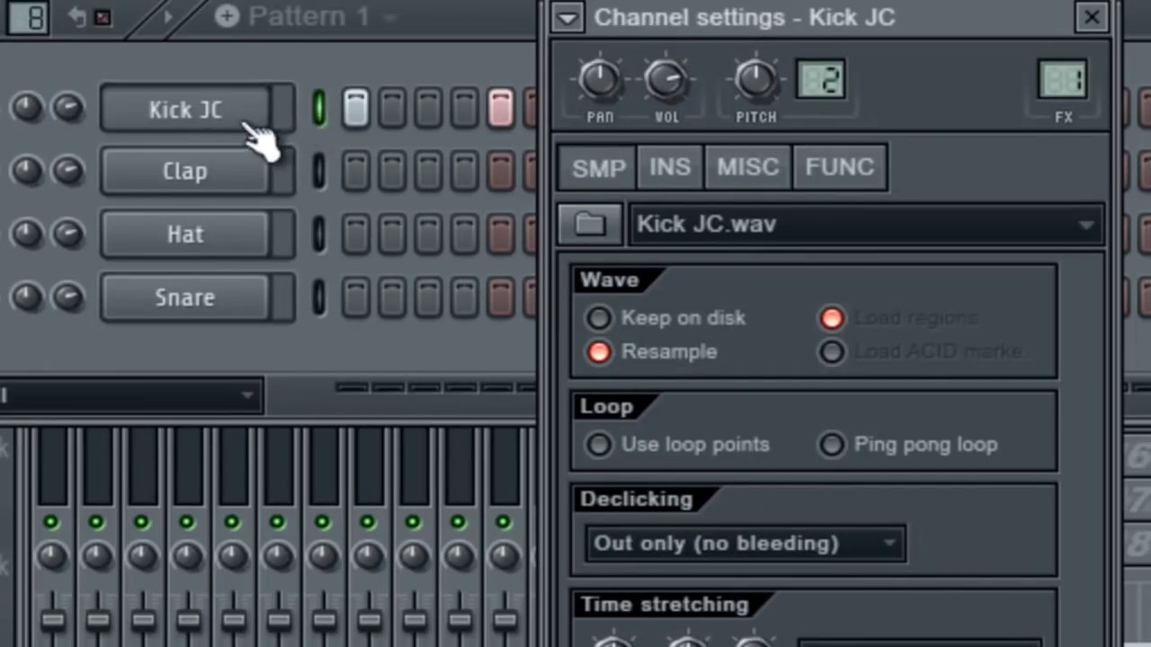
{"action": "left_click", "coordinate": [321, 380]}
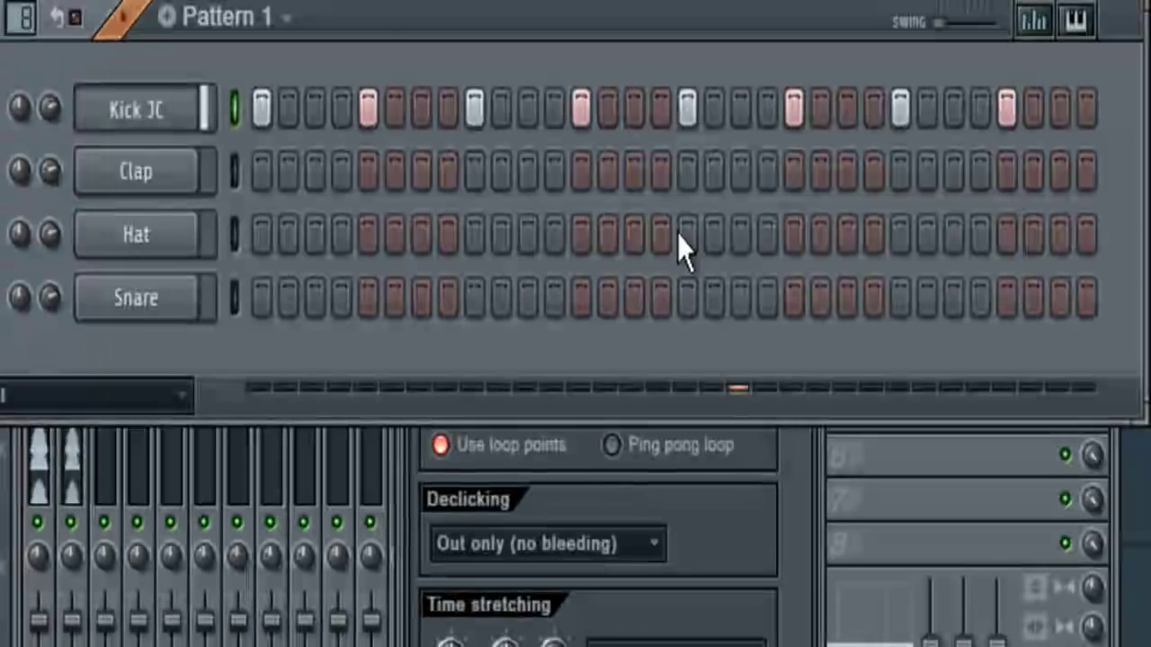
{"action": "left_click", "coordinate": [724, 547]}
{"action": "left_click", "coordinate": [135, 108]}
{"action": "left_click", "coordinate": [135, 108]}
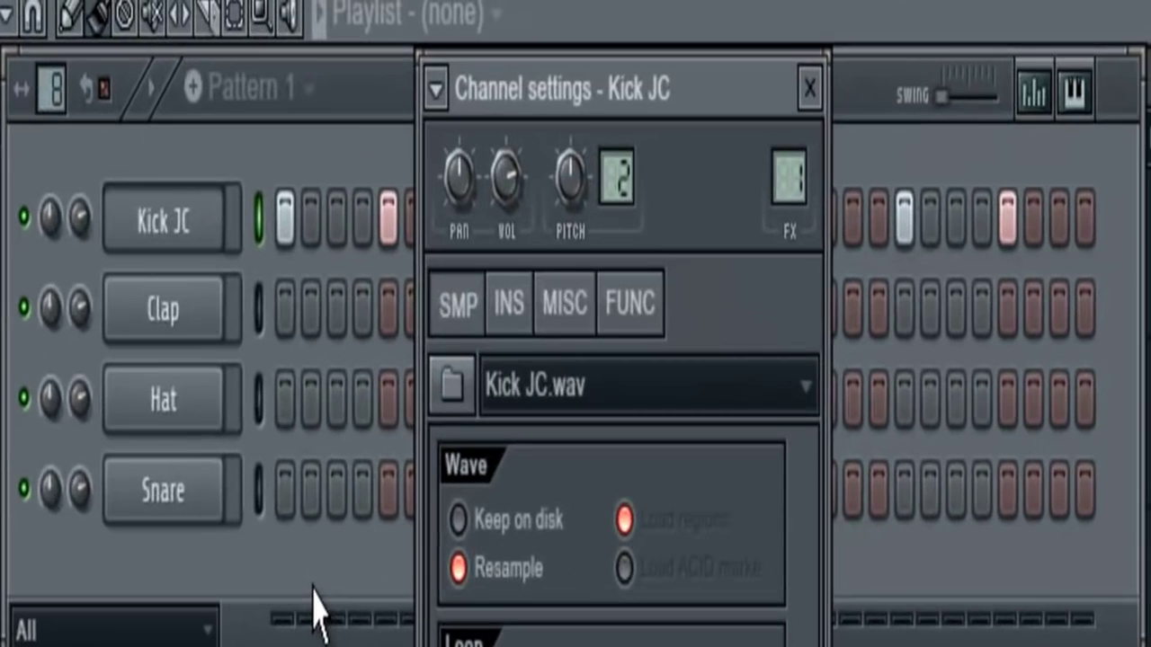
{"action": "left_click", "coordinate": [313, 587]}
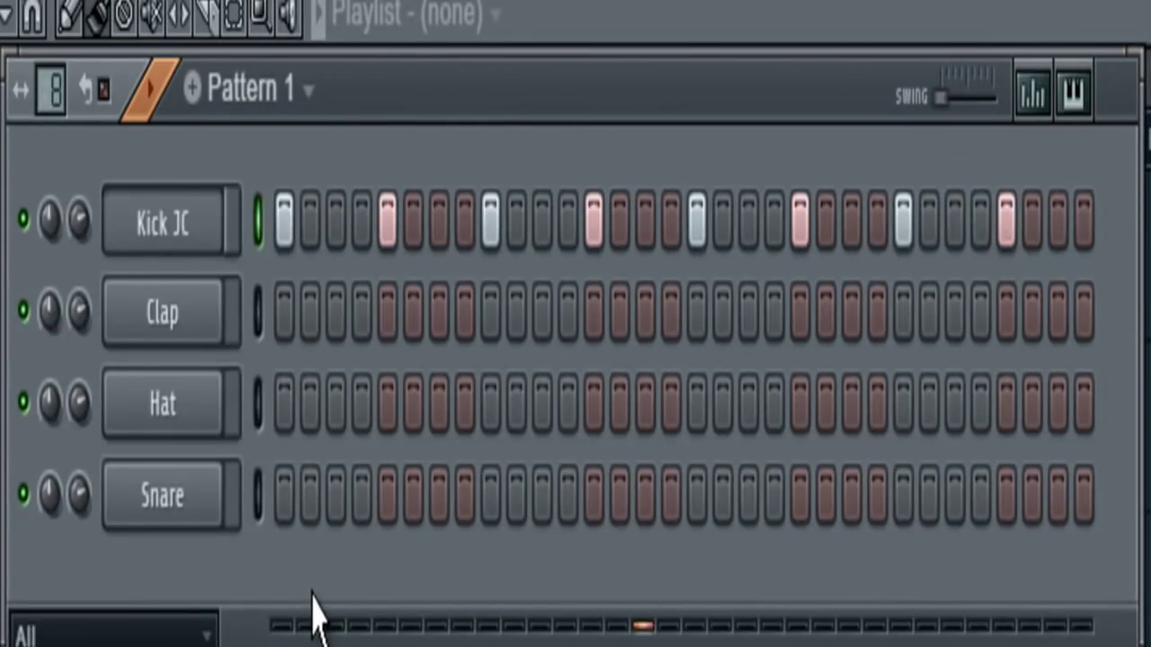
Add an extra Kick JC hit on step 15 while Pattern 1 plays, and stop playback.
{"action": "key", "text": "space"}
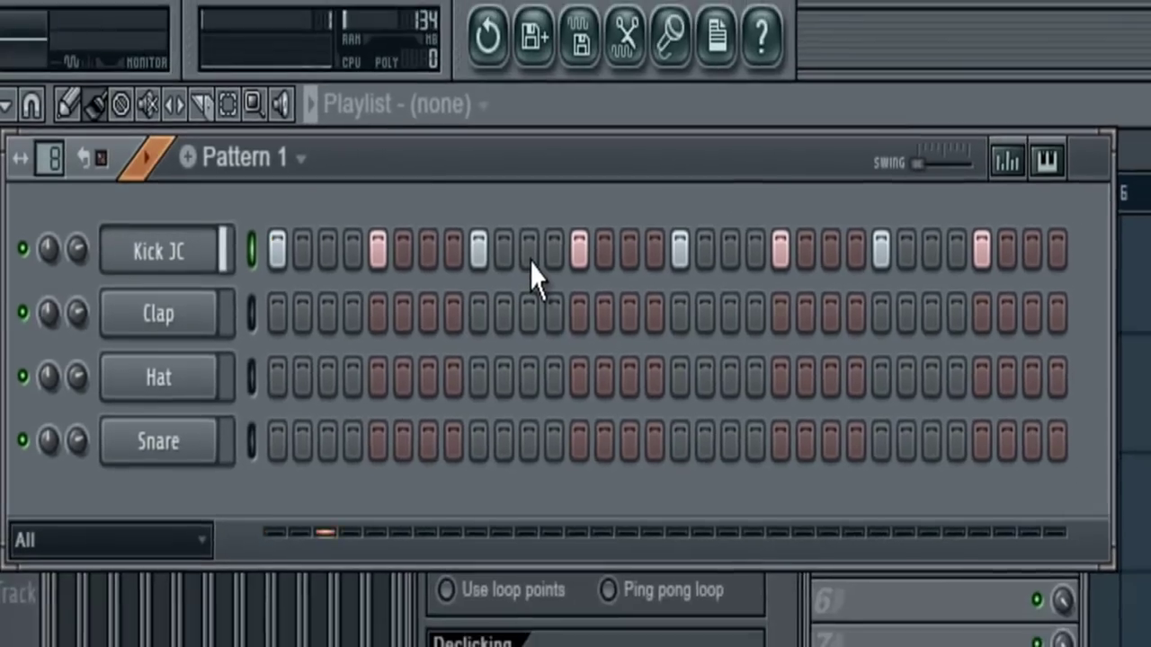
{"action": "left_click", "coordinate": [644, 220]}
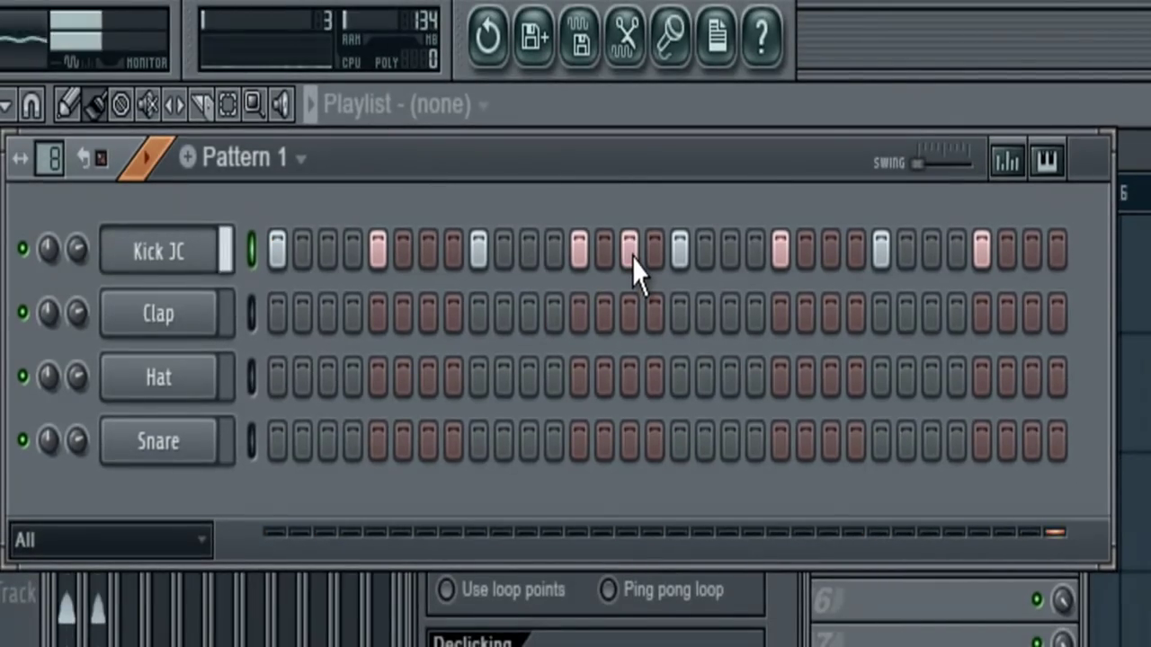
{"action": "key", "text": "space"}
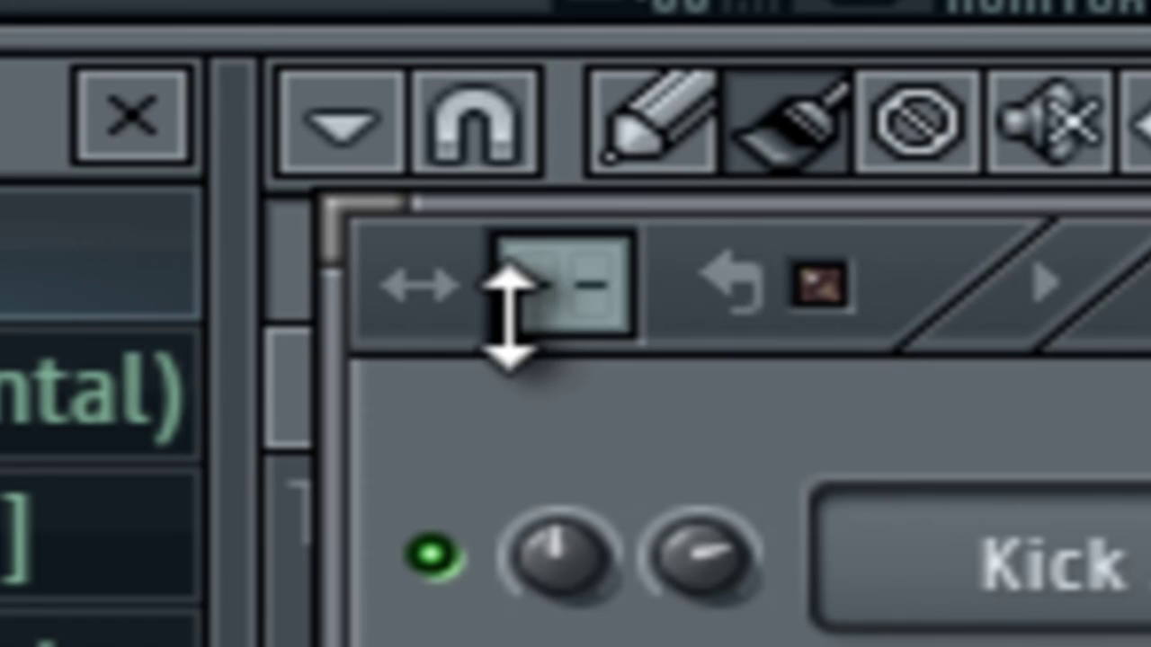
Set Pattern 2's length to 8 beats.
{"action": "left_click_drag", "start_coordinate": [525, 302], "coordinate": [524, 9]}
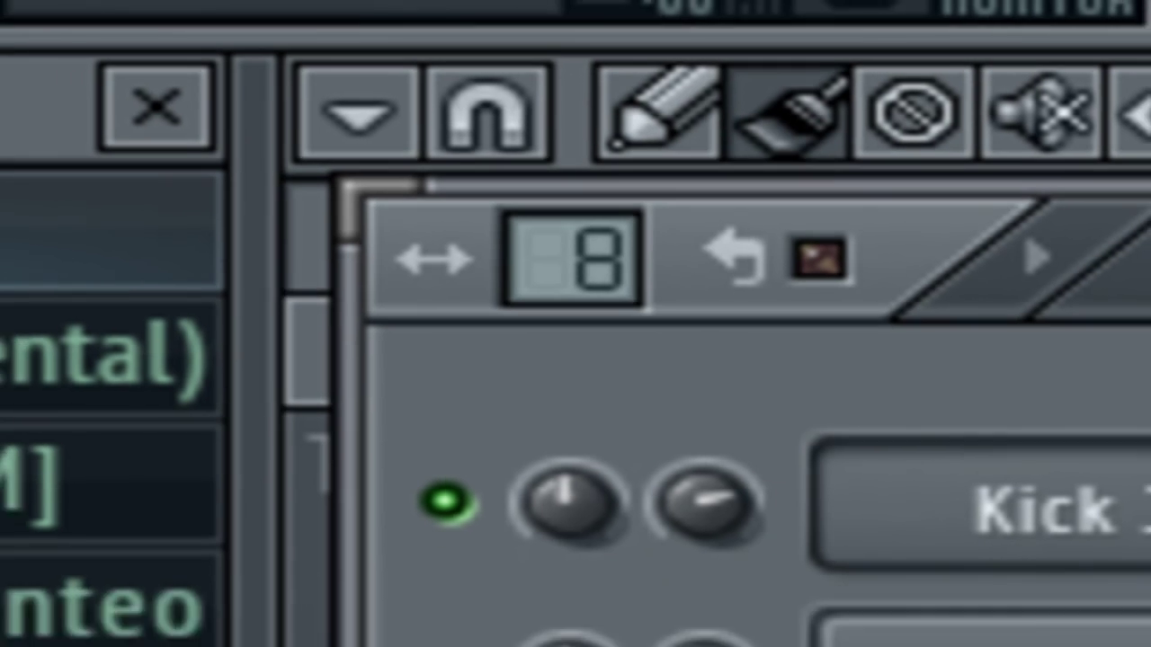
Load the Snare Trac sample from the Bubloy la caverna library folder as a new channel.
{"action": "left_click_drag", "start_coordinate": [10, 460], "coordinate": [142, 205]}
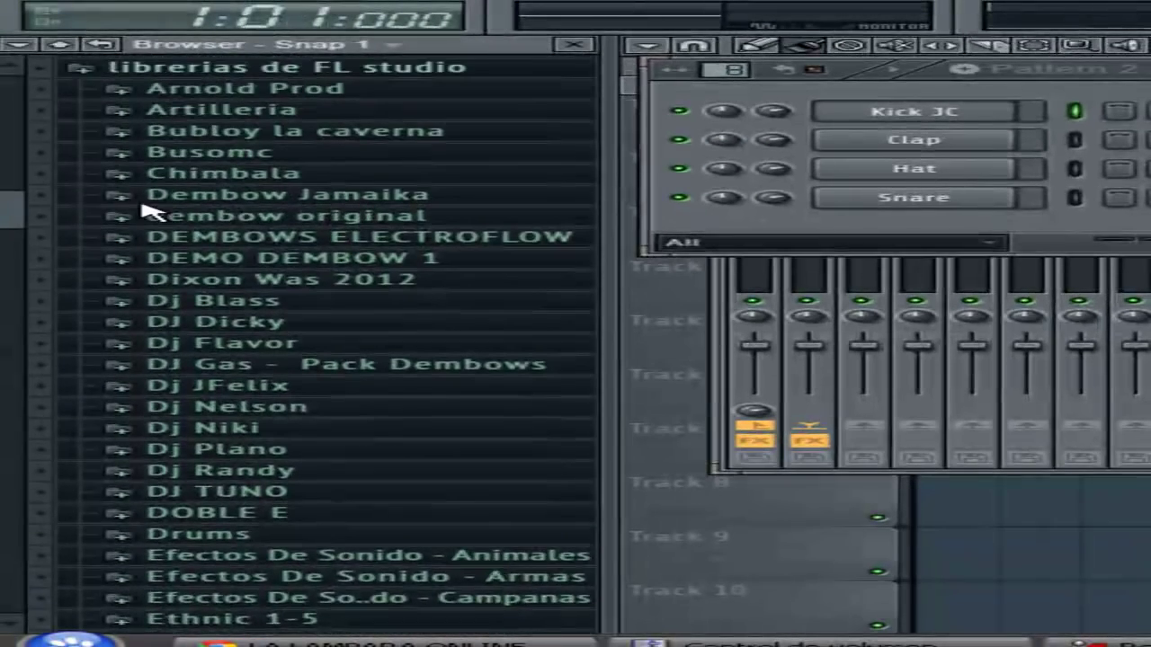
{"action": "scroll", "coordinate": [148, 213], "scroll_direction": "up", "scroll_amount": 1}
{"action": "left_click", "coordinate": [386, 172]}
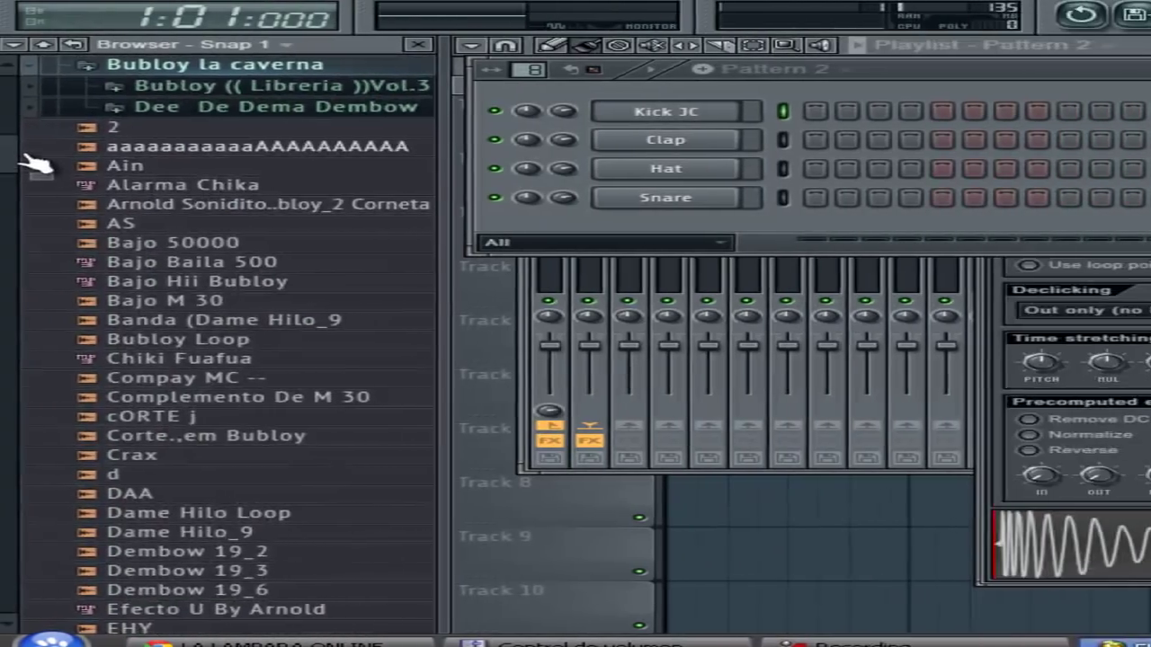
{"action": "left_click_drag", "start_coordinate": [28, 157], "coordinate": [20, 364]}
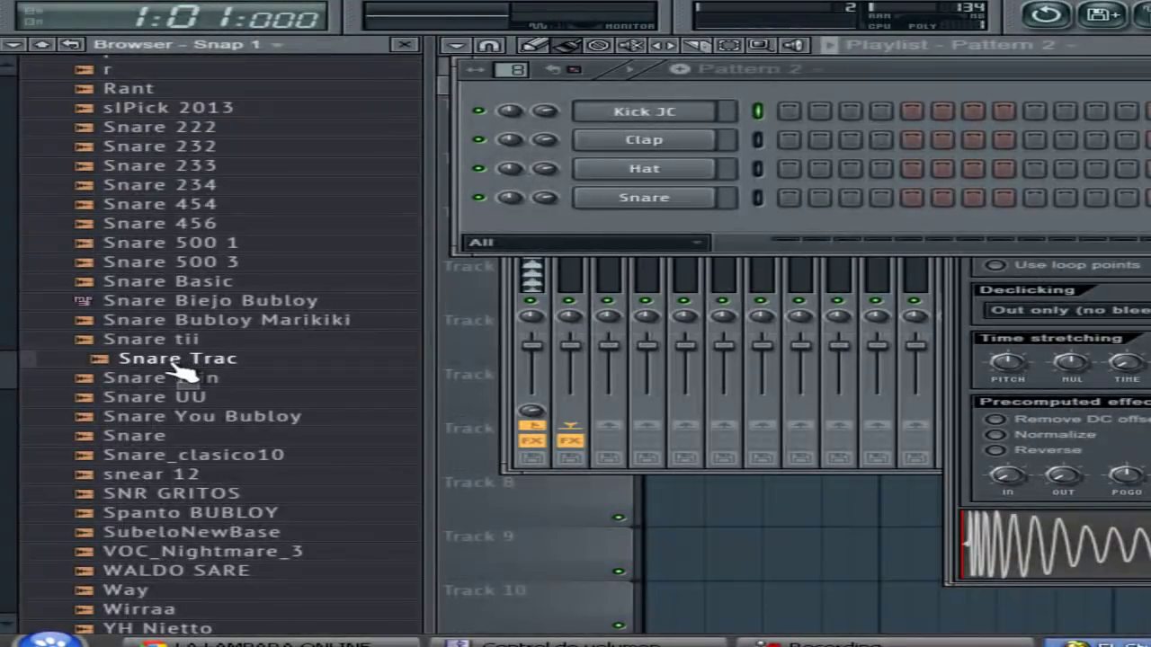
{"action": "left_click_drag", "start_coordinate": [498, 236], "coordinate": [675, 146]}
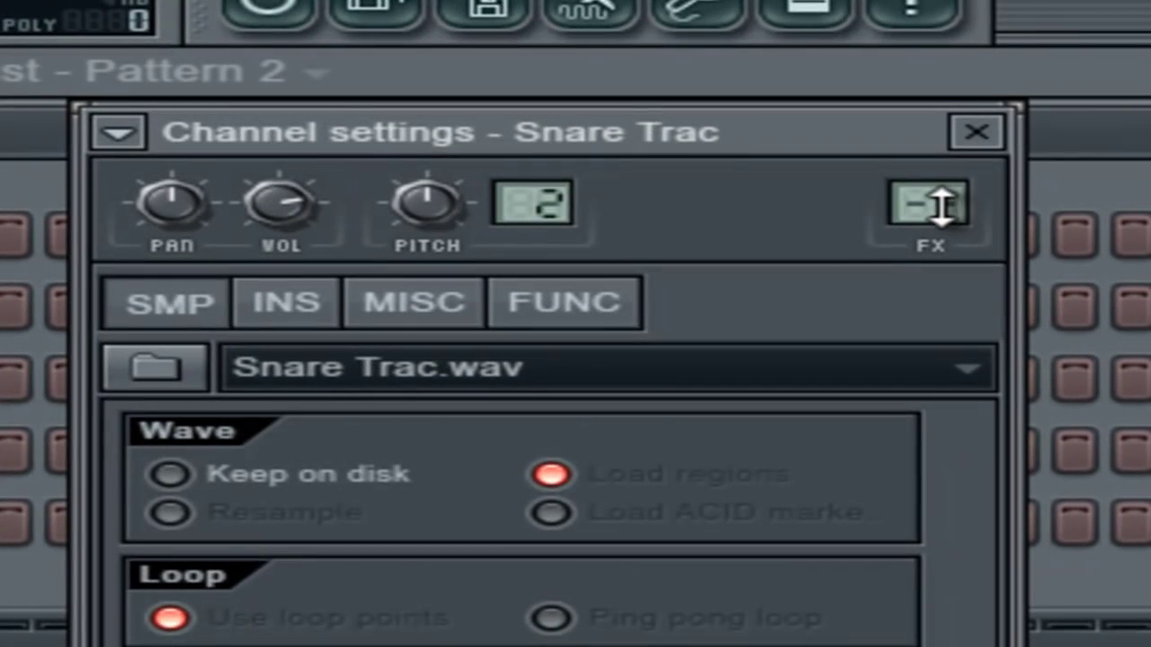
Route Snare Trac to mixer insert 2 and load Fruity Parametric EQ 2 in the insert's first effect slot.
{"action": "key", "text": "F9"}
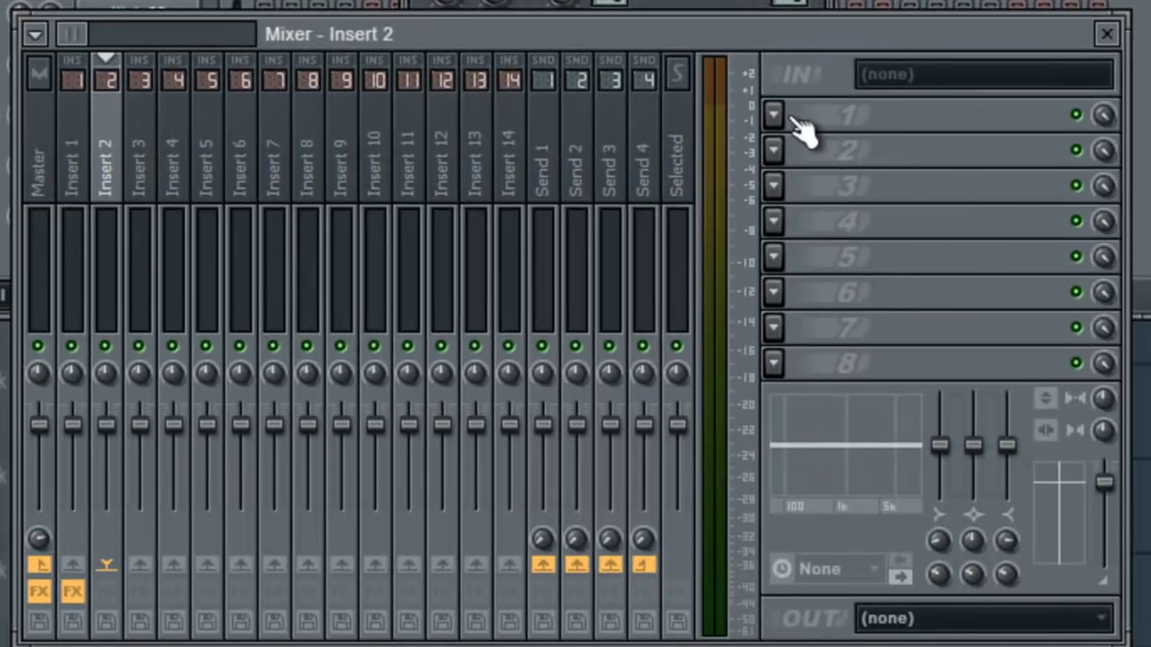
{"action": "left_click", "coordinate": [779, 115]}
{"action": "mouse_move", "coordinate": [761, 188]}
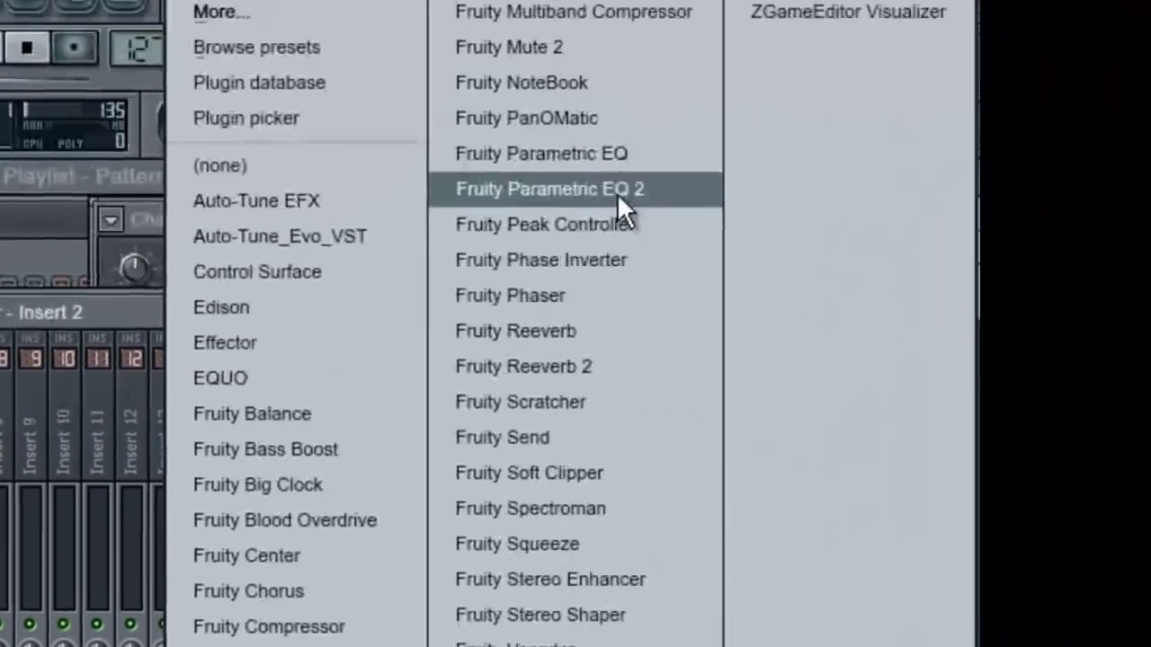
{"action": "left_click", "coordinate": [622, 206]}
Boost EQ bands 1, 3 and 7, cut band 2, and close the equalizer and the Snare Trac channel settings.
{"action": "left_click_drag", "start_coordinate": [662, 333], "coordinate": [659, 276]}
{"action": "left_click_drag", "start_coordinate": [267, 336], "coordinate": [276, 358]}
{"action": "left_click_drag", "start_coordinate": [192, 335], "coordinate": [192, 304]}
{"action": "left_click_drag", "start_coordinate": [267, 373], "coordinate": [260, 373]}
{"action": "left_click_drag", "start_coordinate": [338, 335], "coordinate": [315, 291]}
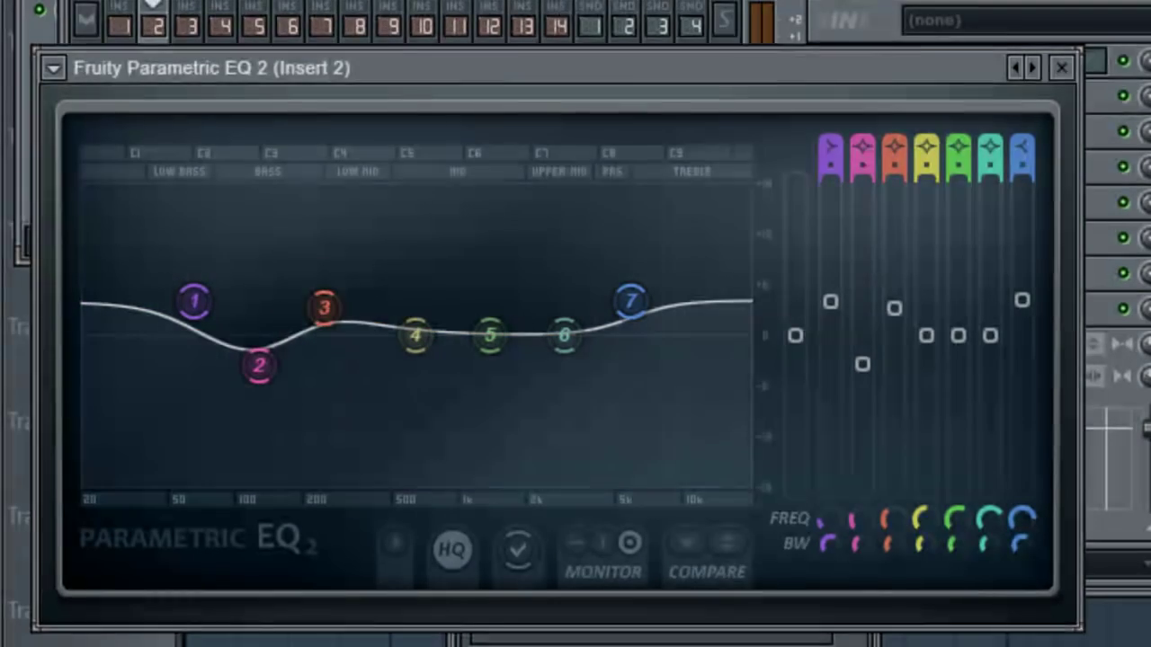
{"action": "left_click", "coordinate": [591, 638]}
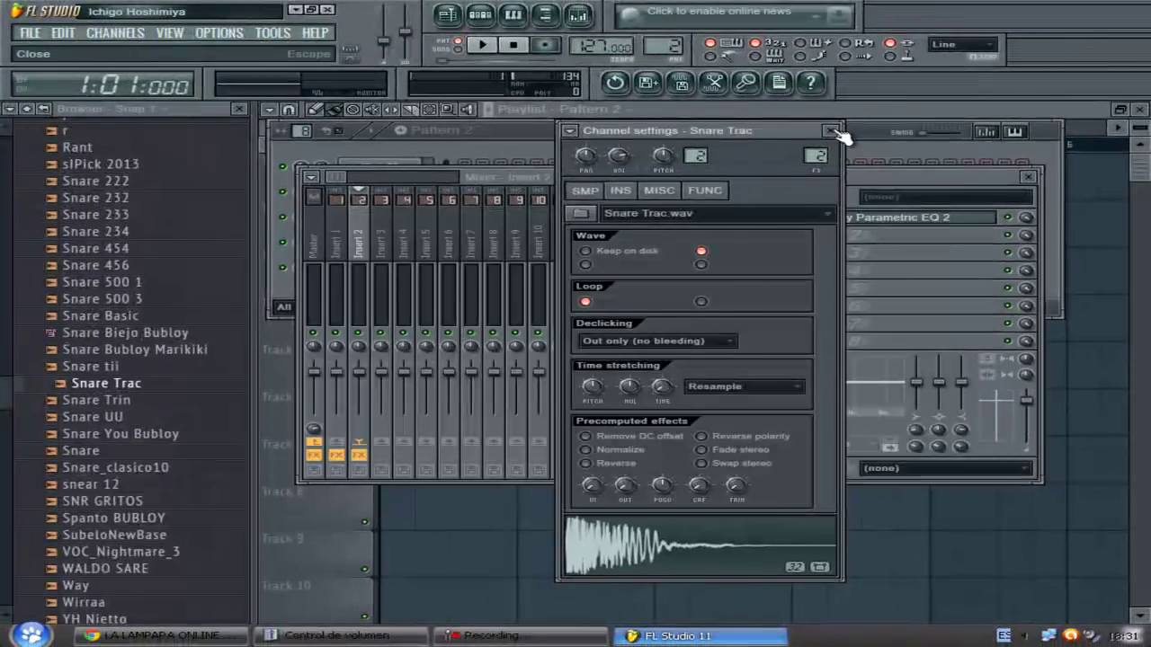
{"action": "left_click", "coordinate": [835, 131]}
{"action": "left_click", "coordinate": [820, 140]}
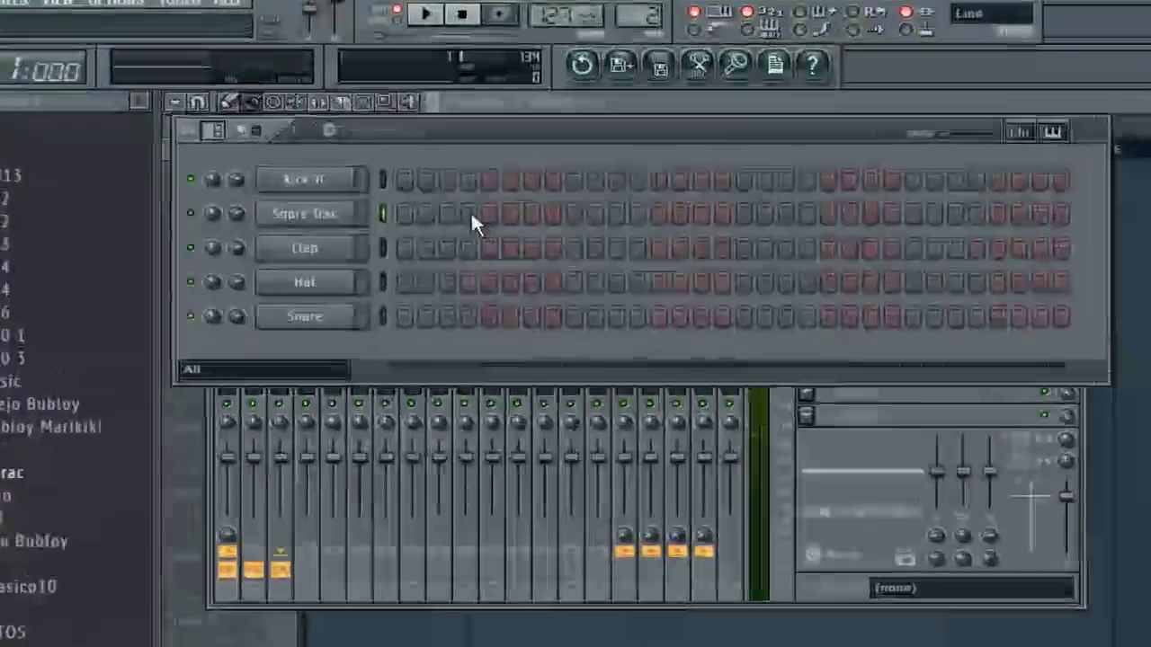
Place Snare Trac hits on steps 4, 7, 12, 15, 20, 23, 26, 28 and 31 of Pattern 2 and play it back.
{"action": "left_click", "coordinate": [518, 192]}
{"action": "left_click", "coordinate": [572, 191]}
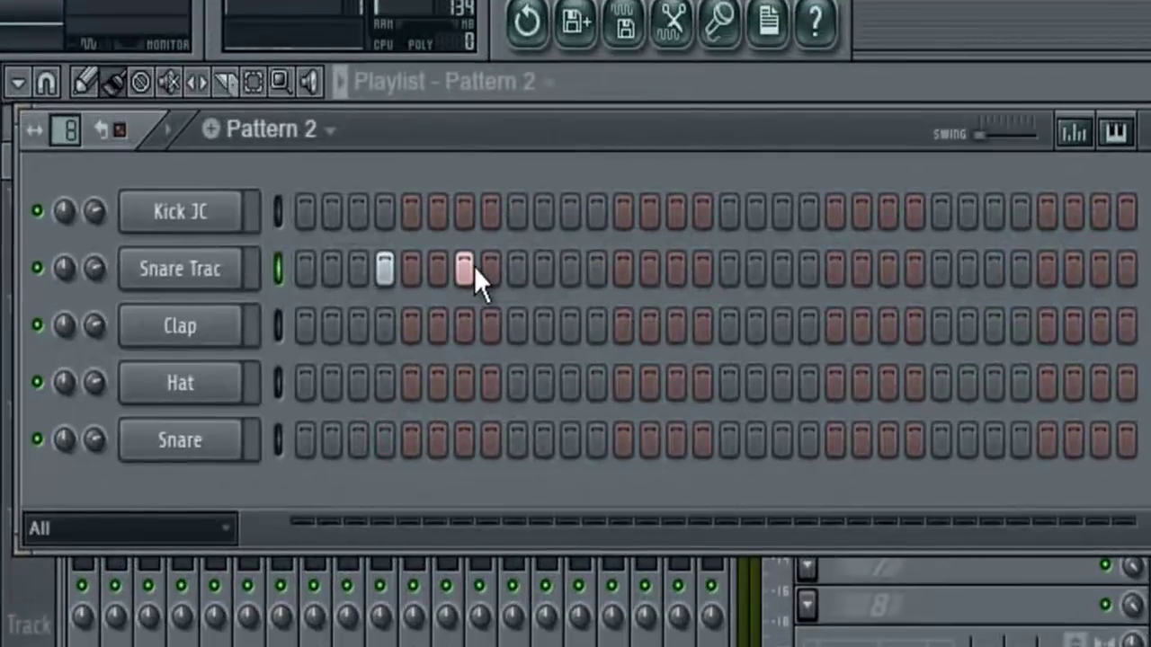
{"action": "left_click", "coordinate": [597, 269]}
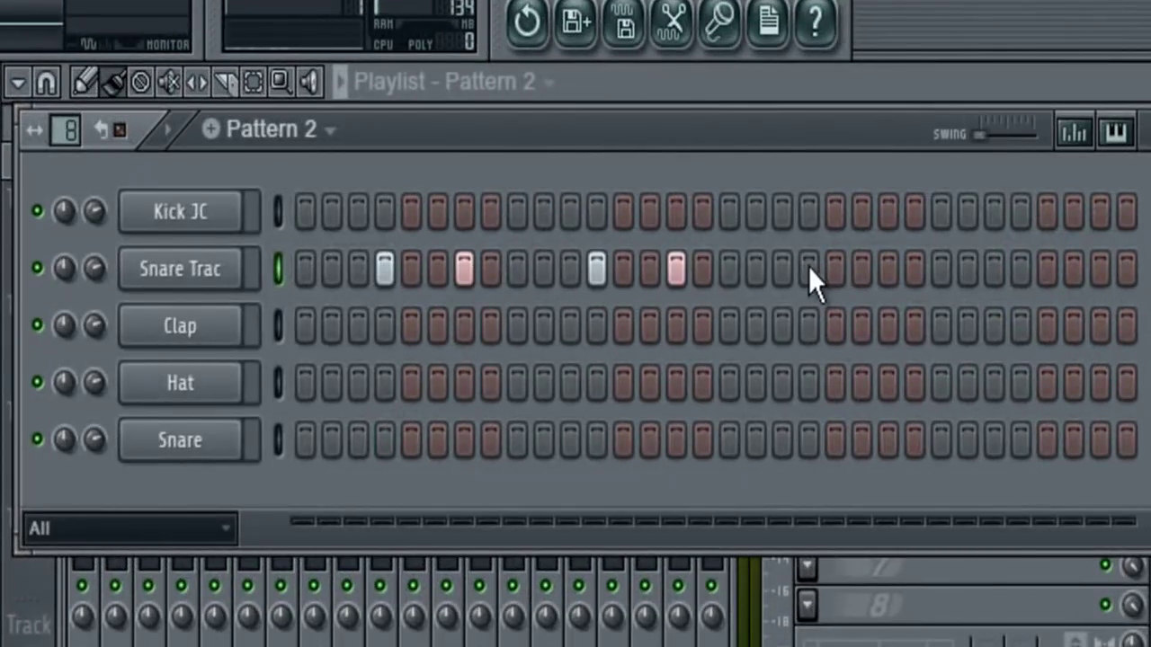
{"action": "left_click", "coordinate": [808, 266]}
{"action": "left_click", "coordinate": [888, 268]}
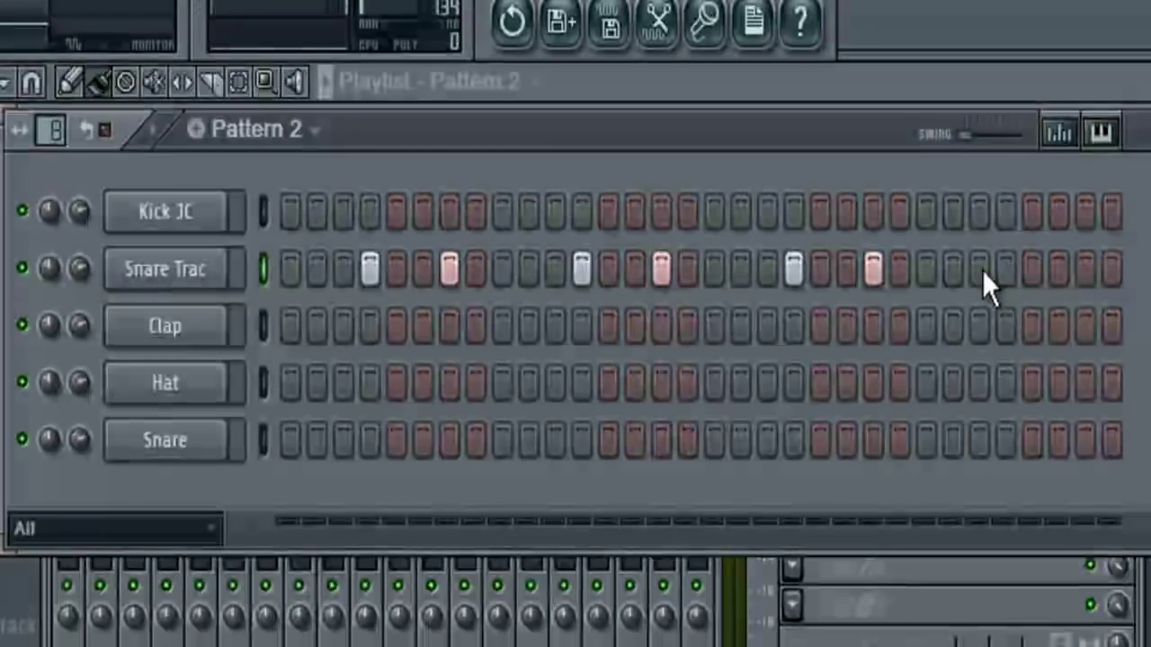
{"action": "left_click", "coordinate": [1006, 268]}
{"action": "left_click", "coordinate": [1085, 270]}
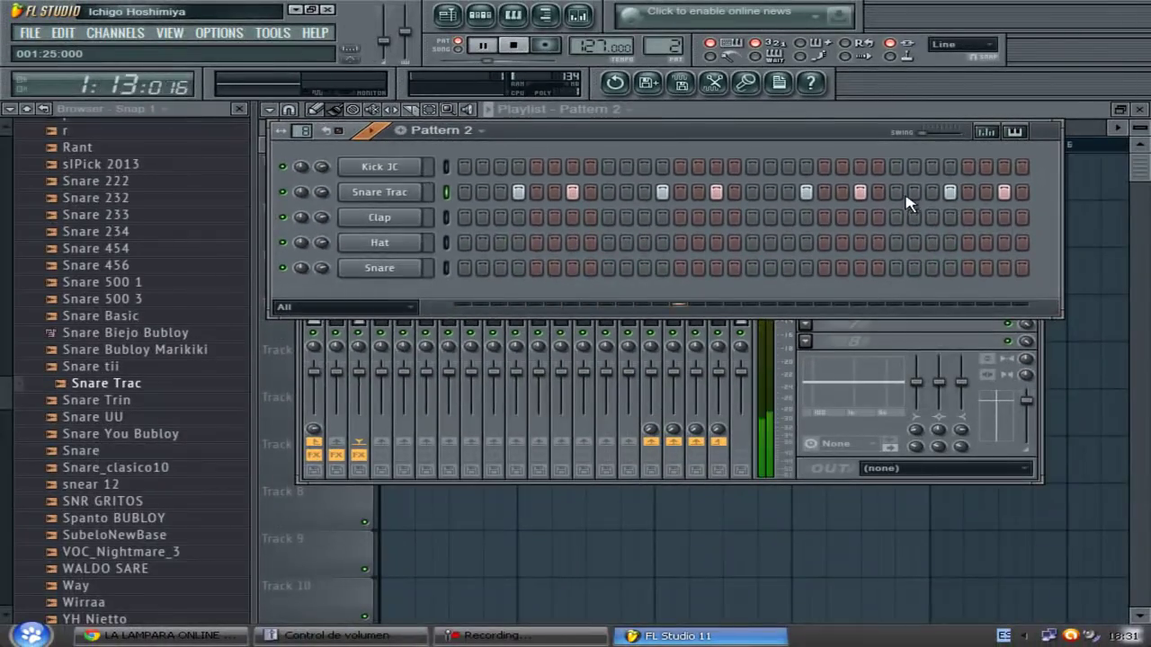
{"action": "left_click", "coordinate": [913, 193]}
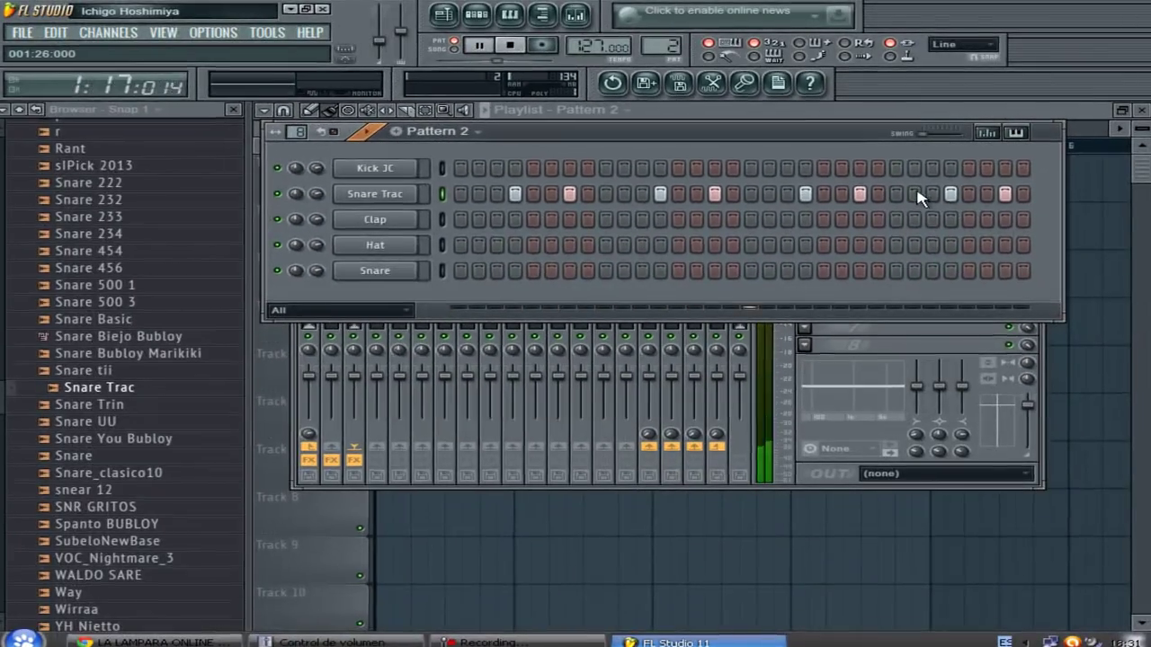
{"action": "key", "text": "space"}
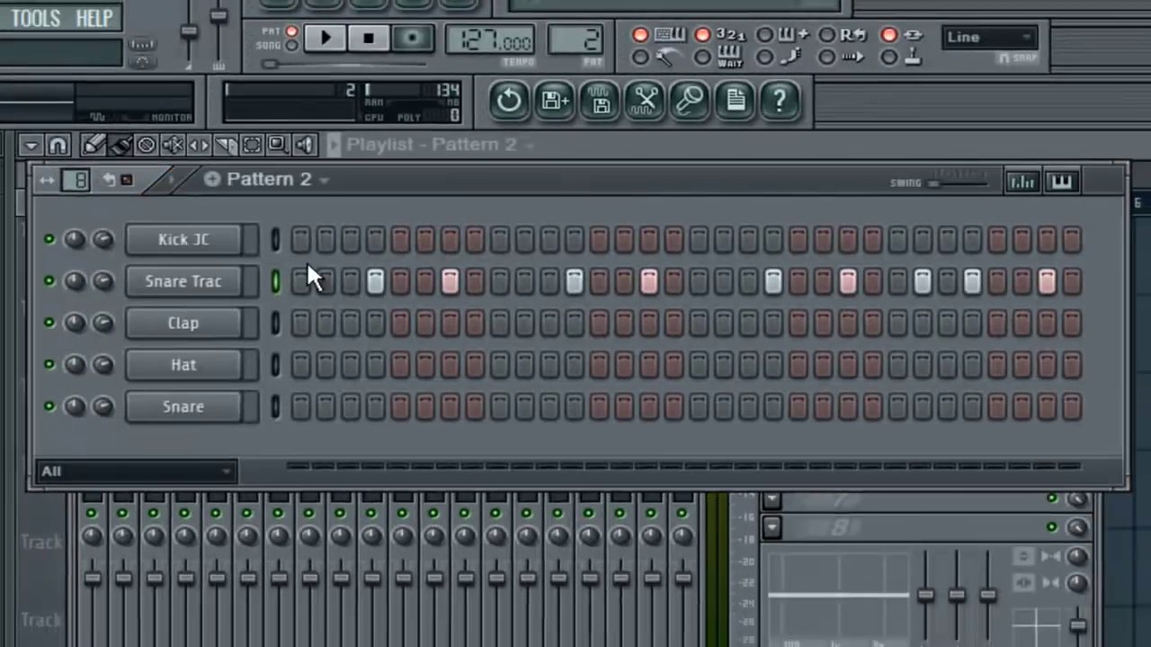
Switch to Pattern 3, show its step sequencer, and set the pattern length to 8 beats.
{"action": "left_click", "coordinate": [9, 575]}
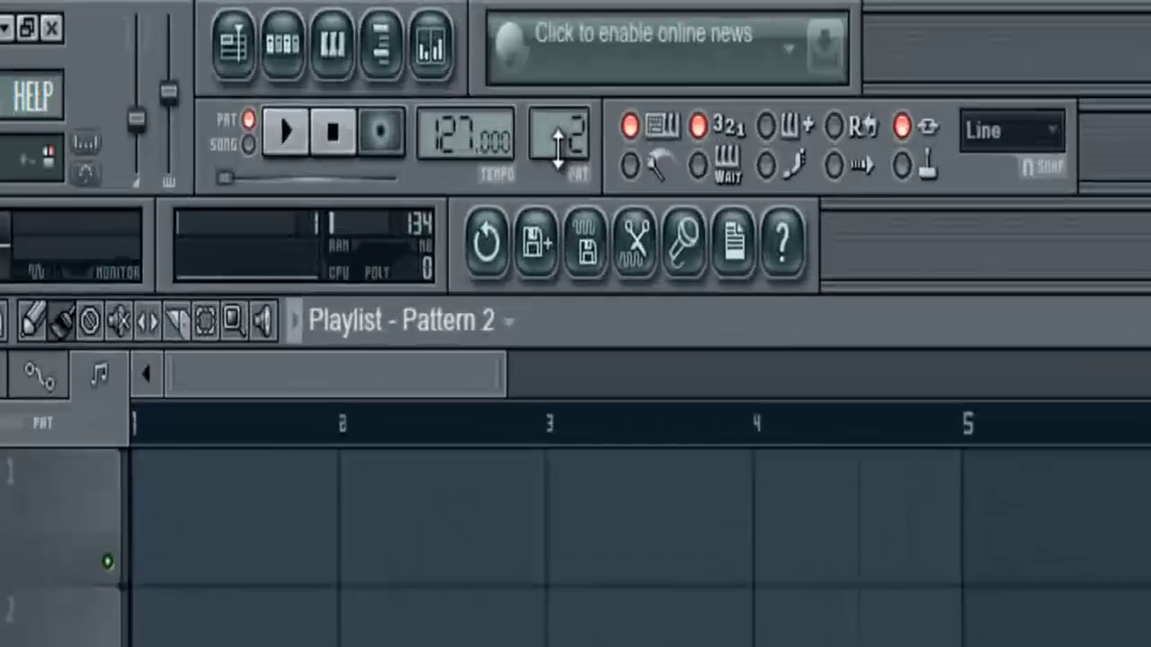
{"action": "scroll", "coordinate": [674, 51], "scroll_direction": "up", "scroll_amount": 1}
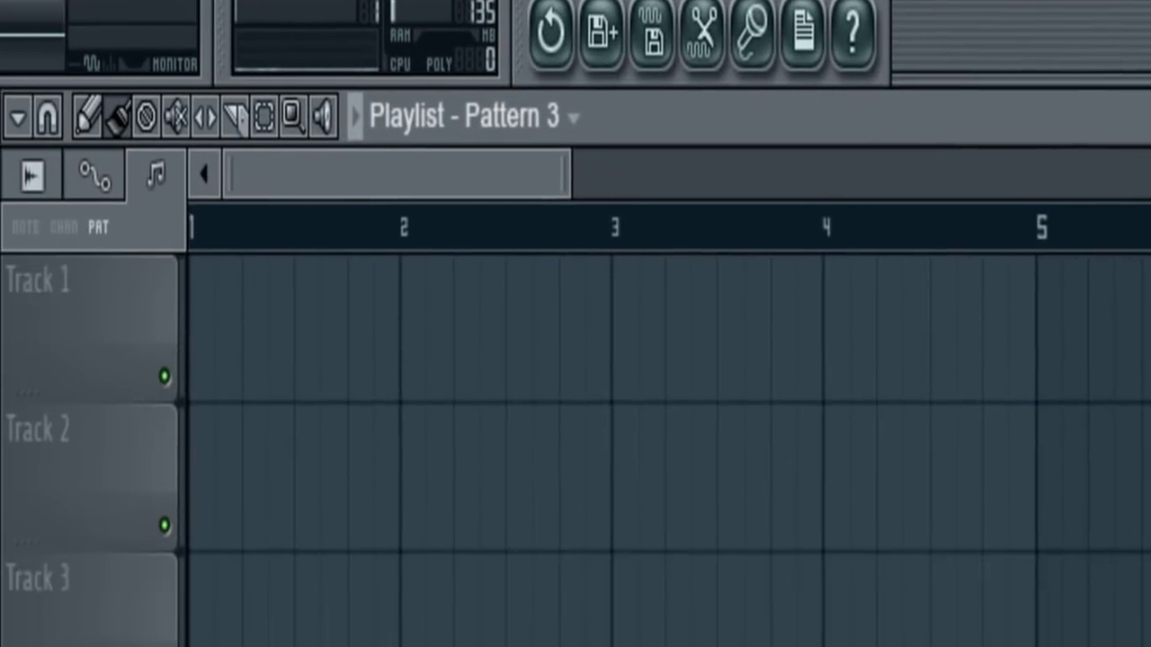
{"action": "key", "text": "F6"}
{"action": "left_click_drag", "start_coordinate": [104, 78], "coordinate": [103, 60]}
Look through the Bubloy la caverna samples and collapse that library folder.
{"action": "left_click_drag", "start_coordinate": [461, 194], "coordinate": [472, 0]}
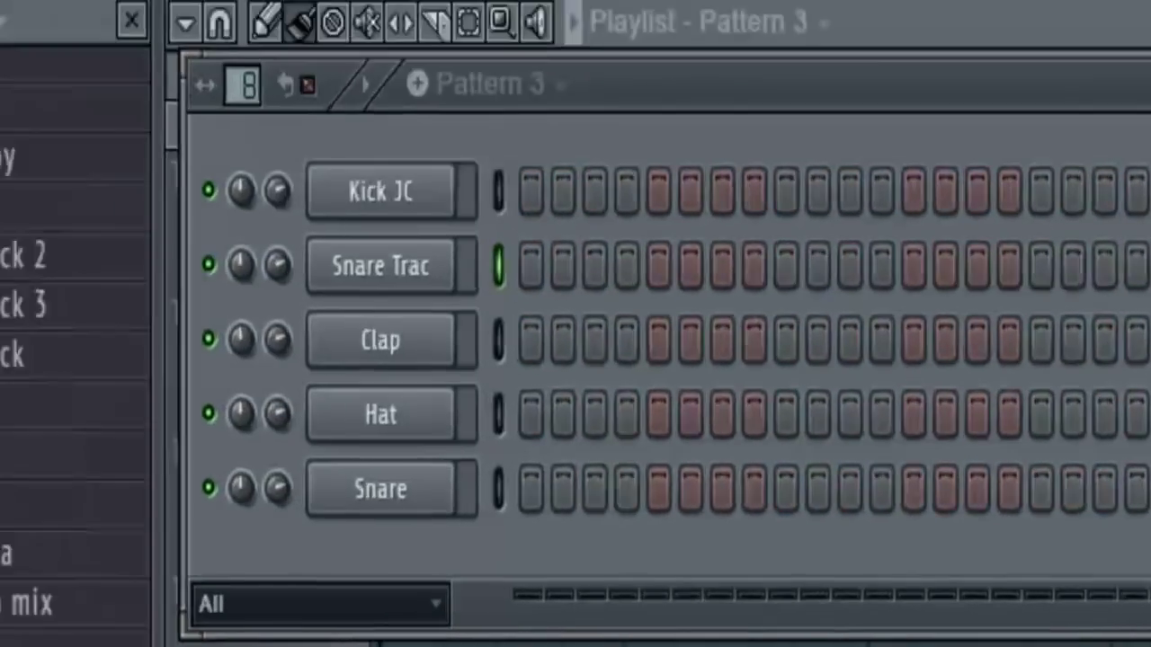
{"action": "scroll", "coordinate": [226, 606], "scroll_direction": "up", "scroll_amount": 10}
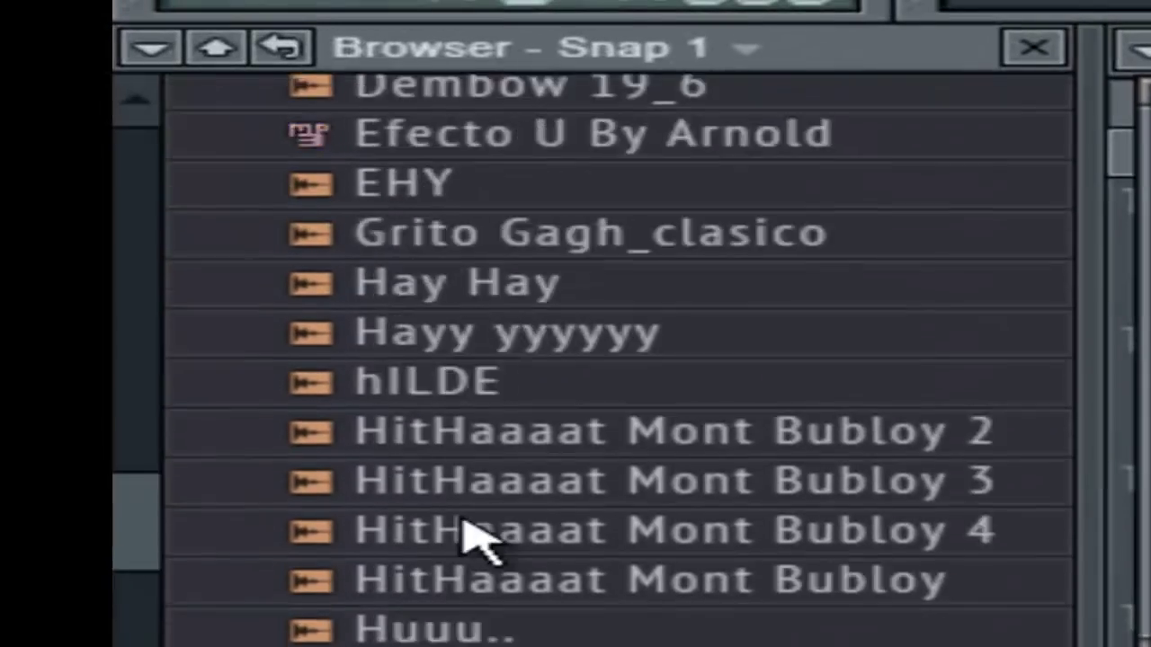
{"action": "scroll", "coordinate": [477, 539], "scroll_direction": "up", "scroll_amount": 10}
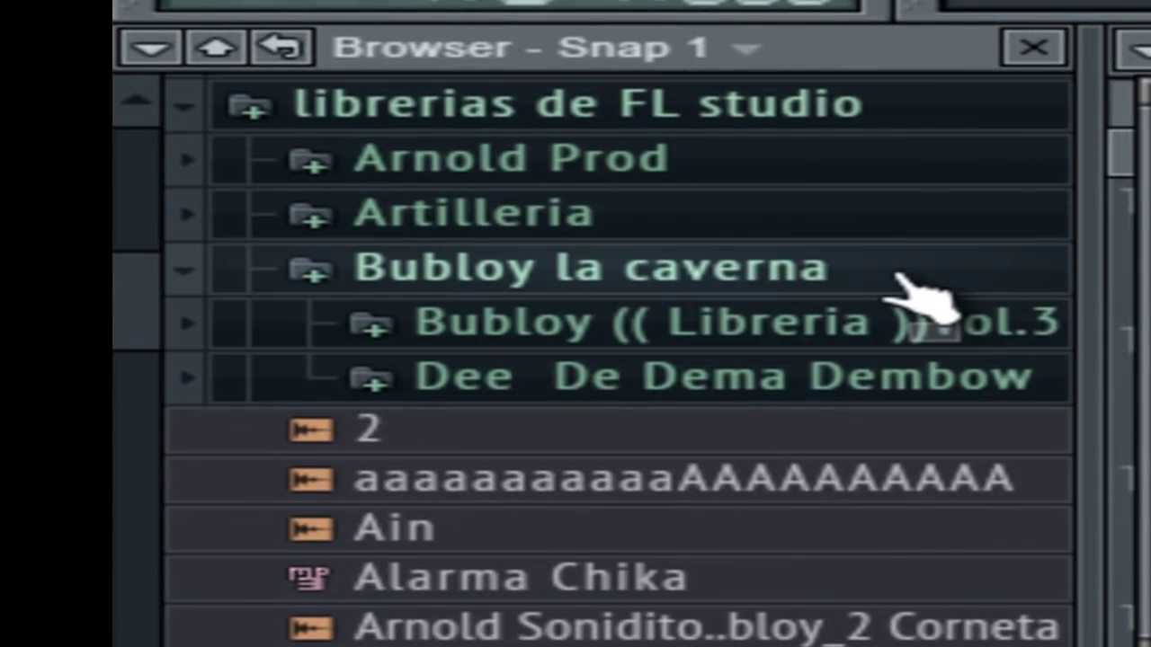
{"action": "left_click", "coordinate": [899, 274]}
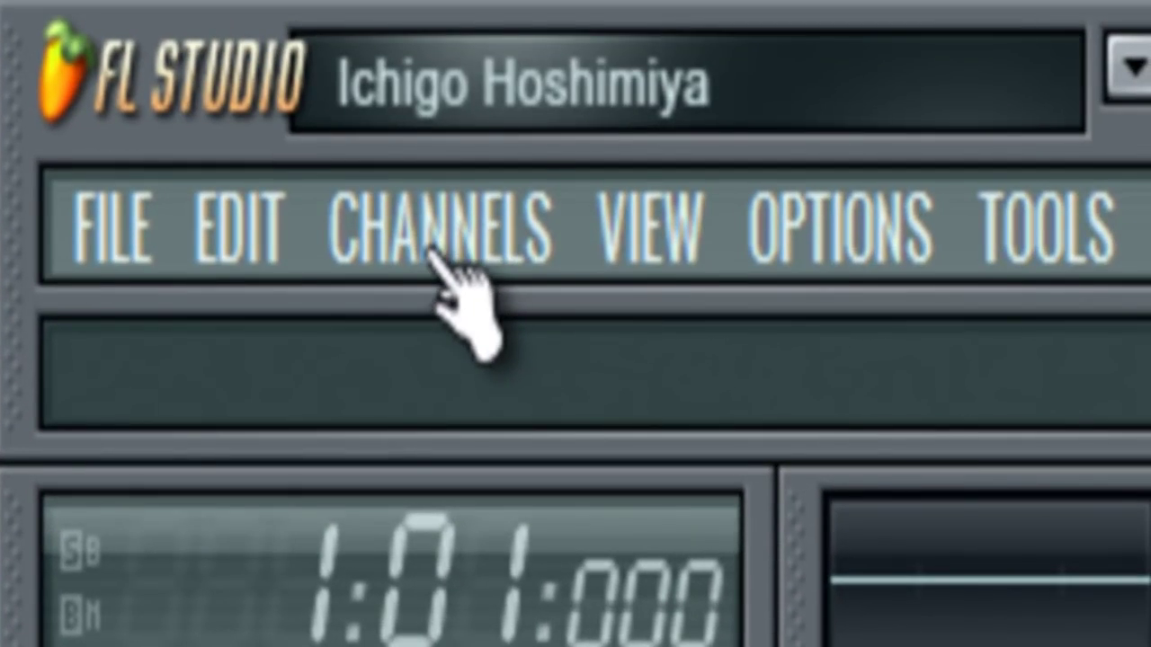
Add a 3x Osc channel, turn the coarse pitch of all three oscillators down to minimum, and close its settings.
{"action": "left_click", "coordinate": [430, 252]}
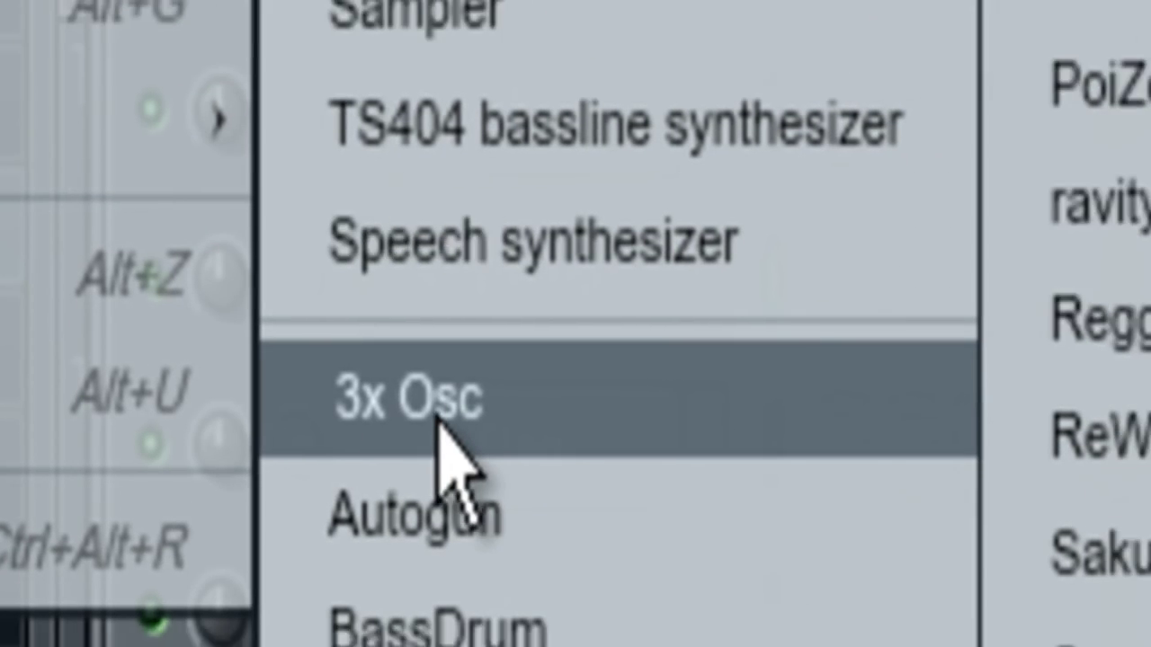
{"action": "left_click", "coordinate": [449, 440]}
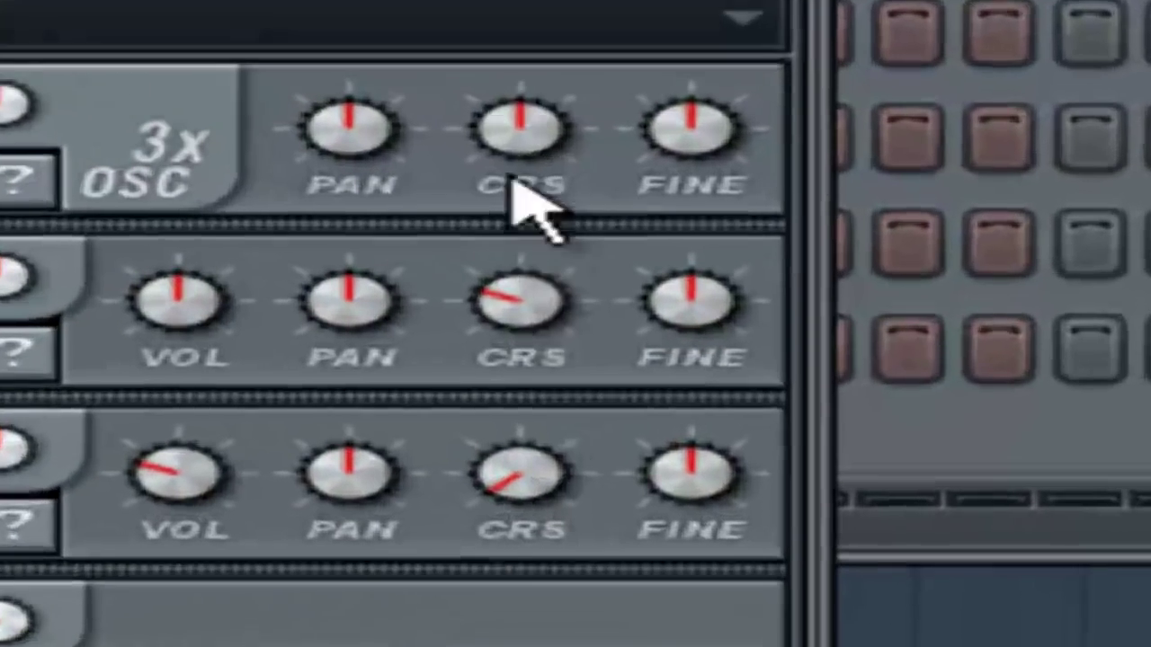
{"action": "left_click_drag", "start_coordinate": [734, 299], "coordinate": [738, 436]}
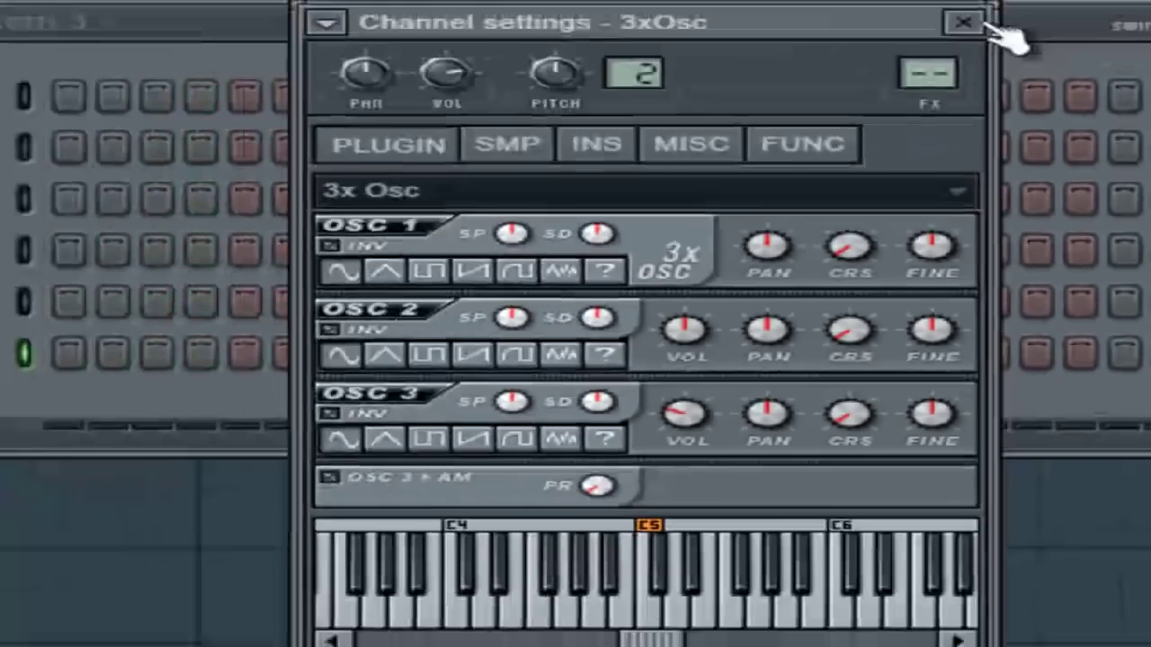
{"action": "left_click", "coordinate": [966, 22]}
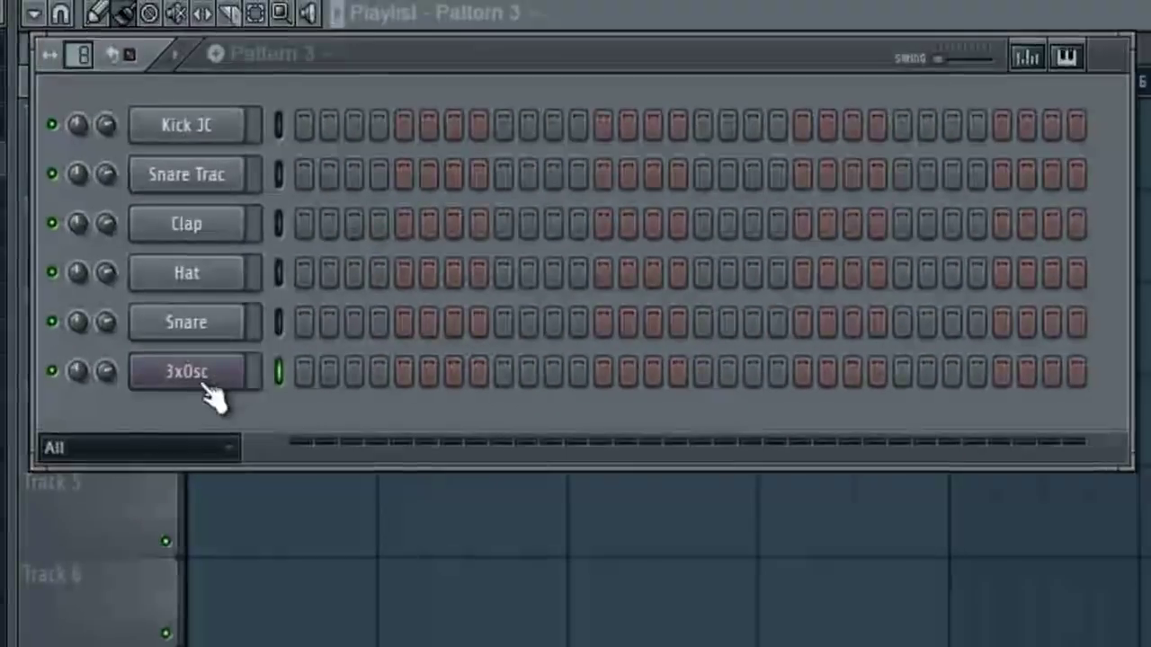
Open the 3xOsc piano roll and draw a one-beat C4 note at the start of the pattern.
{"action": "right_click", "coordinate": [216, 378]}
{"action": "left_click", "coordinate": [279, 376]}
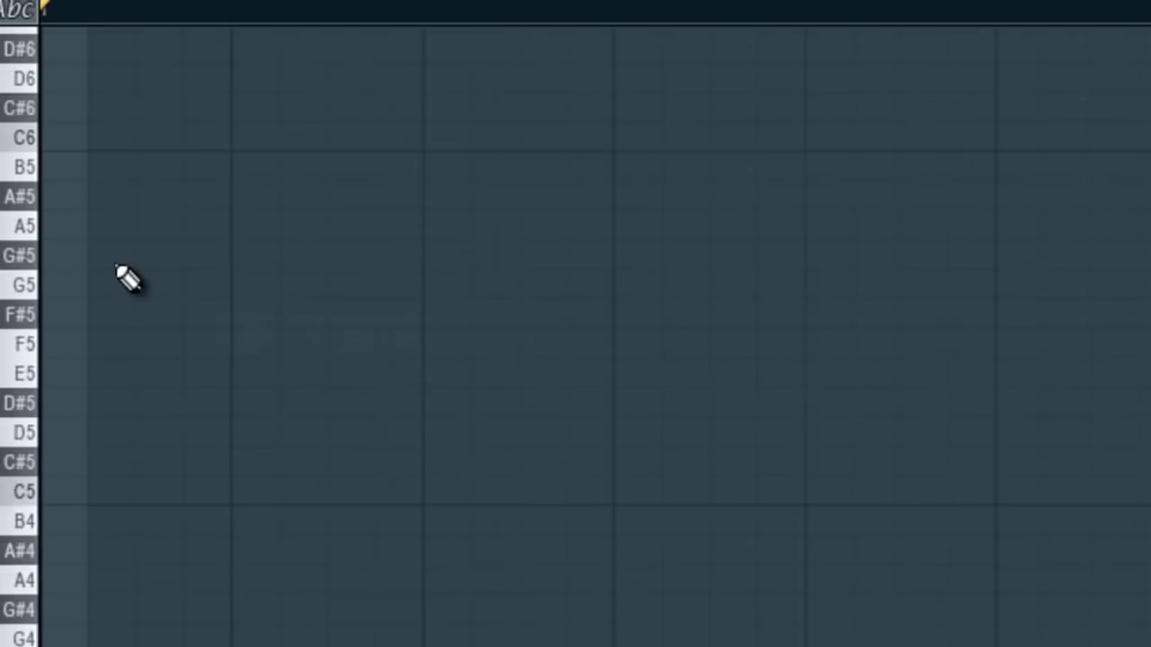
{"action": "scroll", "coordinate": [18, 607], "scroll_direction": "down", "scroll_amount": 4}
{"action": "left_click", "coordinate": [24, 492]}
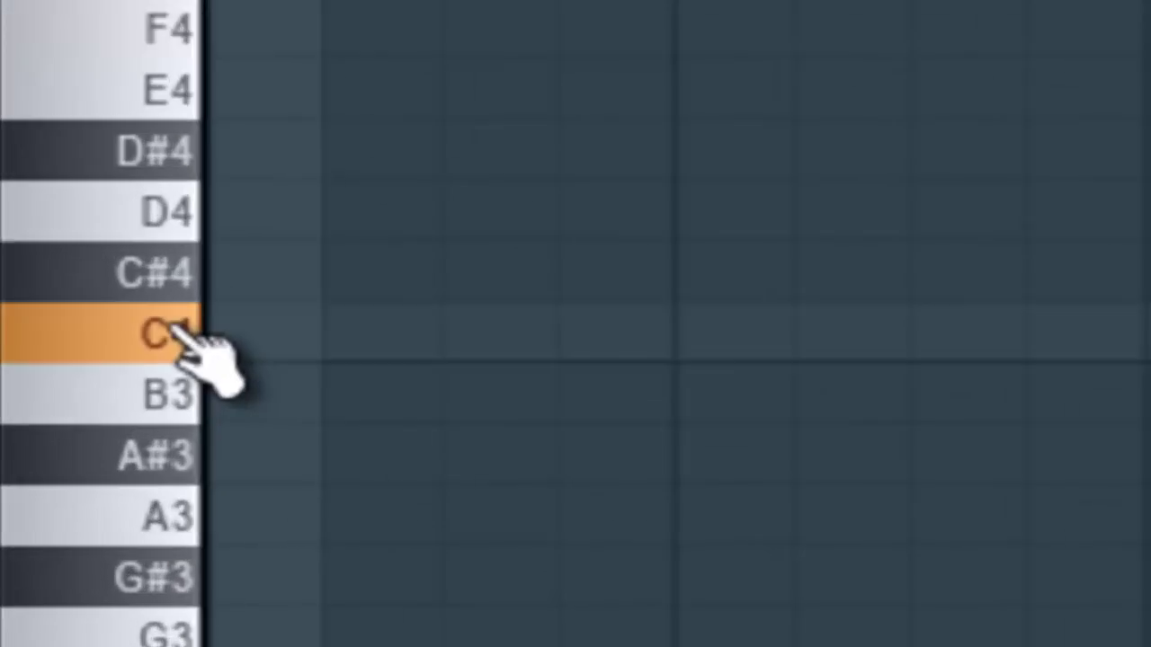
{"action": "left_click", "coordinate": [417, 348]}
{"action": "left_click_drag", "start_coordinate": [466, 349], "coordinate": [573, 351]}
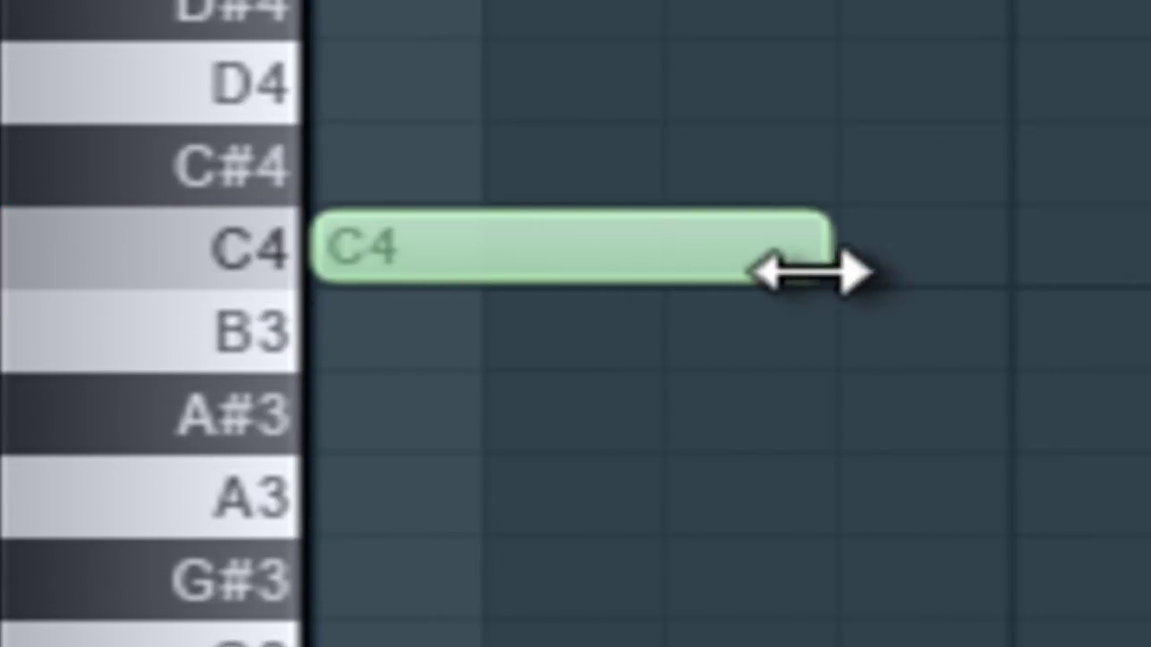
Add one-beat C4 notes on beats 3, 5 and 7 of the 3xOsc pattern and start playback.
{"action": "left_click", "coordinate": [488, 411]}
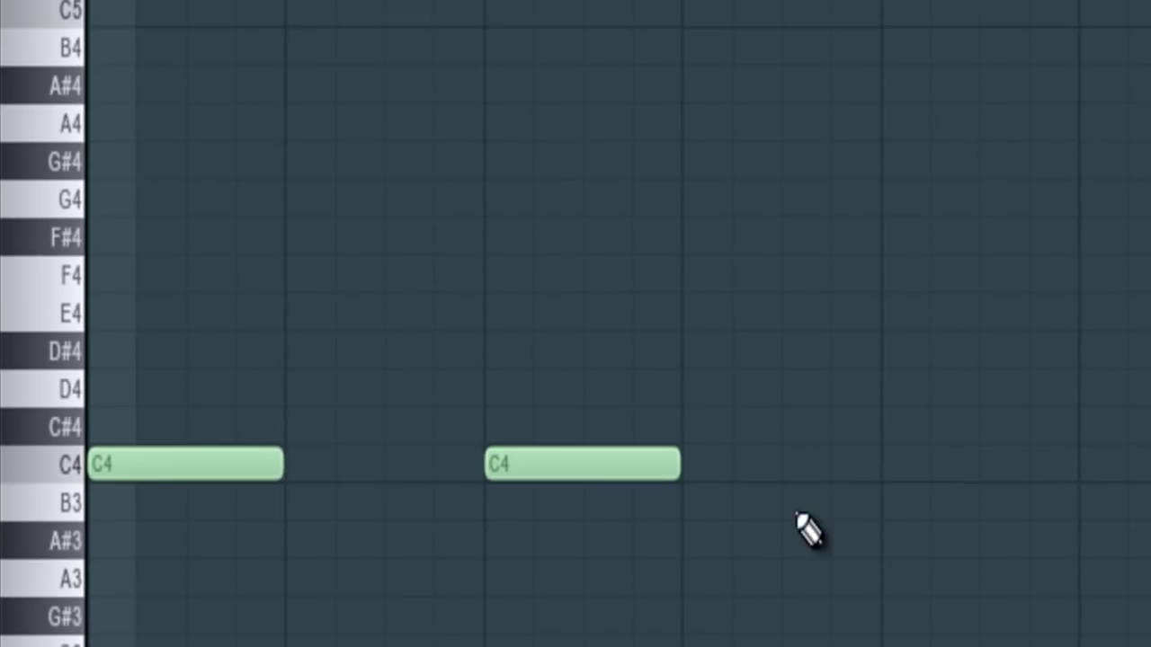
{"action": "left_click", "coordinate": [889, 469]}
{"action": "left_click_drag", "start_coordinate": [357, 39], "coordinate": [517, 44]}
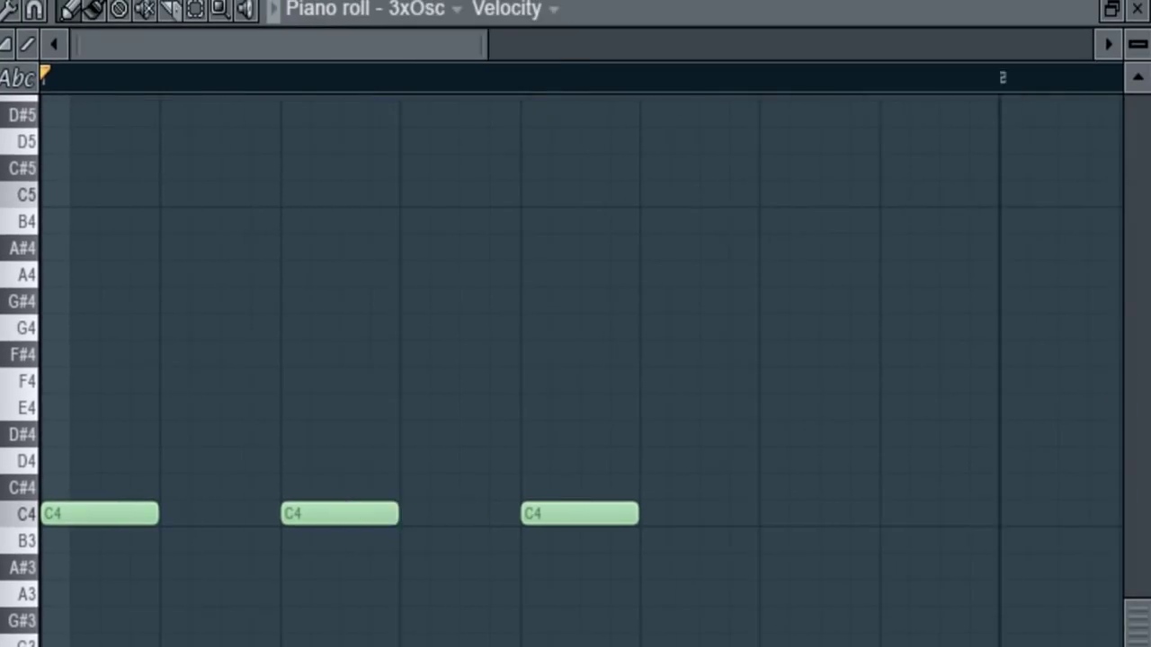
{"action": "key", "text": "space"}
{"action": "left_click", "coordinate": [663, 514]}
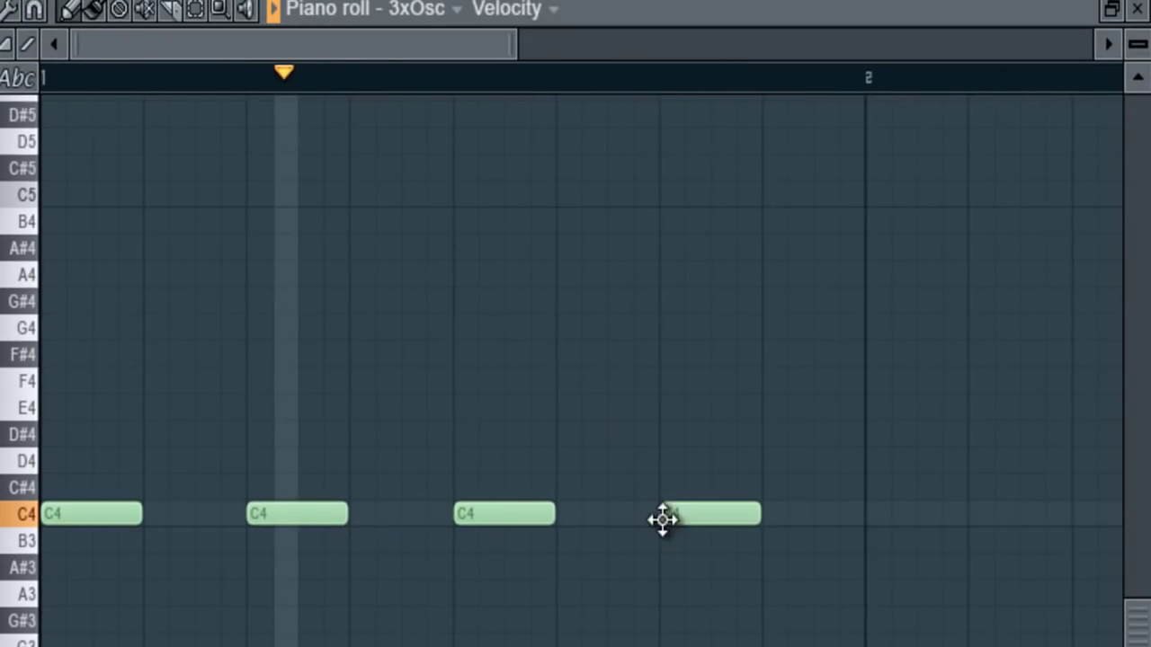
Add a one-beat D4 note on beat 8 and half-beat D4 notes just before the second and fourth C4 notes, checking by playback.
{"action": "left_click", "coordinate": [765, 462]}
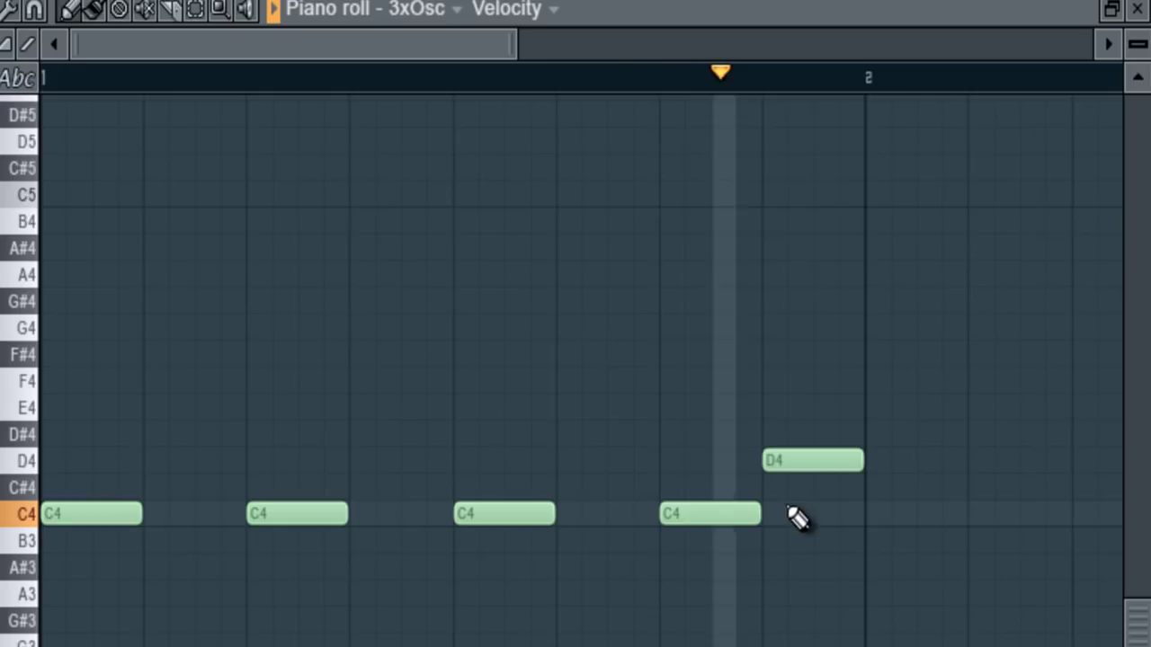
{"action": "key", "text": "space"}
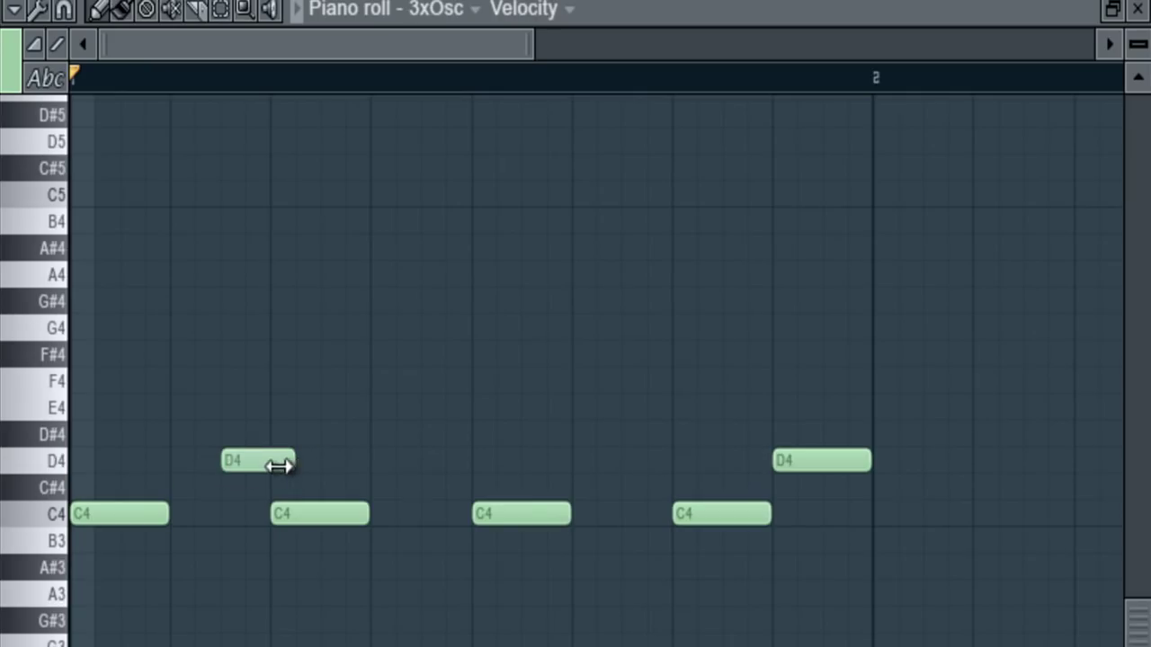
{"action": "key", "text": "space"}
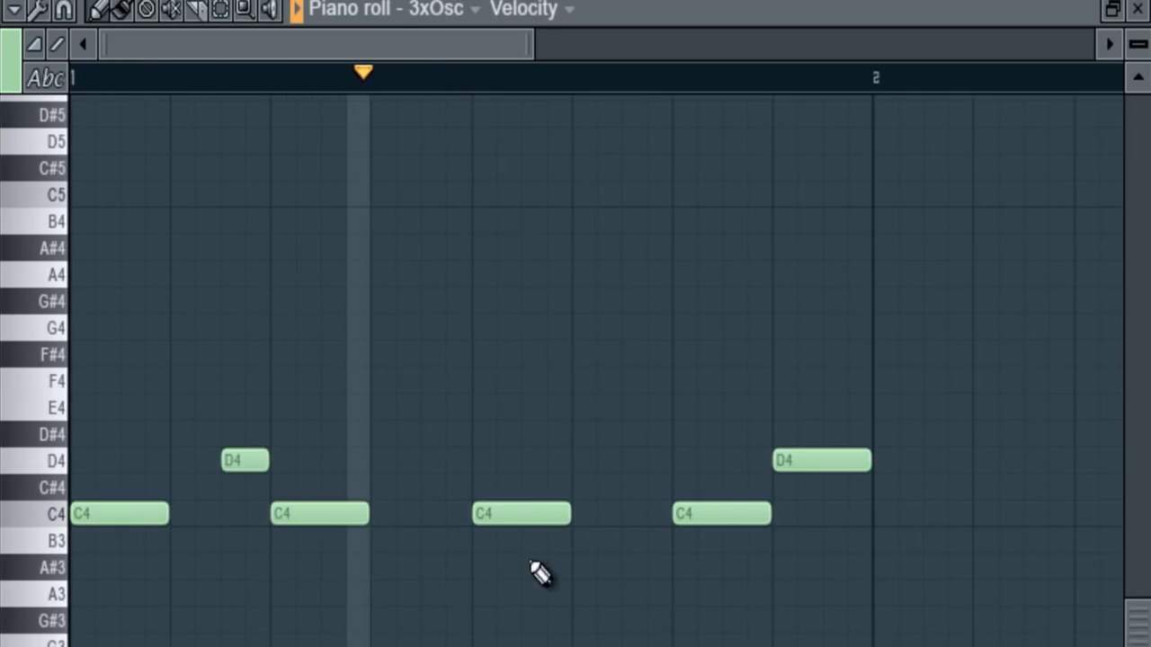
{"action": "left_click", "coordinate": [622, 460]}
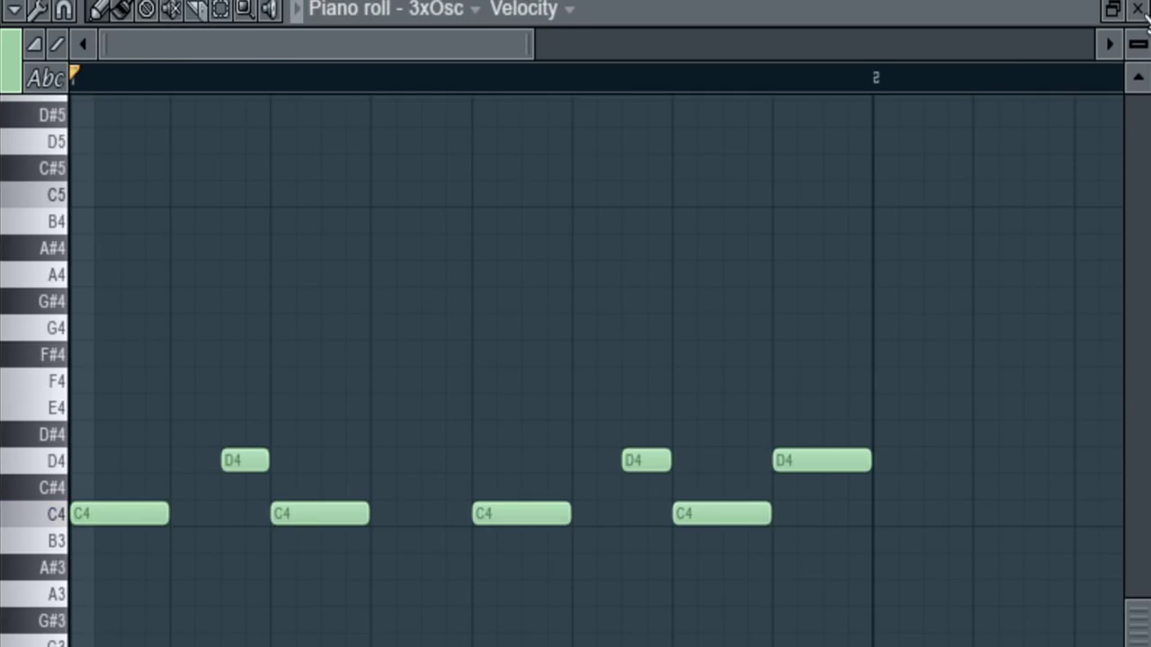
Close the piano roll, switch to pattern 4, and add the SubeloNewBase sample from the Bubloy la caverna library as a channel above Clap.
{"action": "left_click", "coordinate": [1138, 9]}
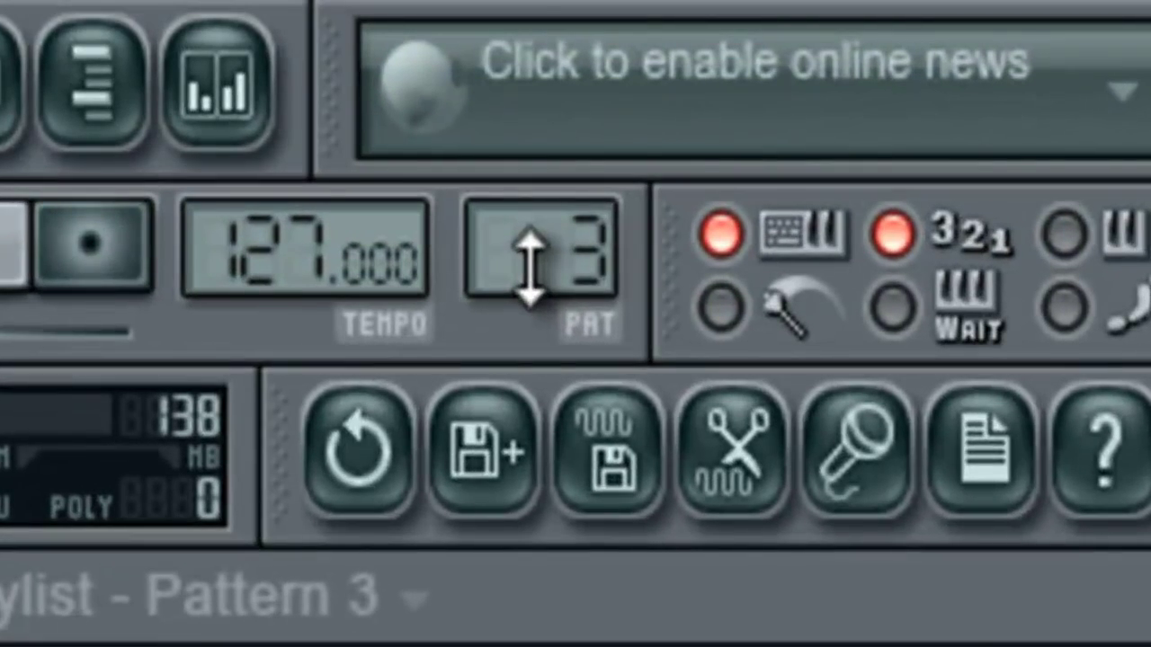
{"action": "left_click_drag", "start_coordinate": [529, 270], "coordinate": [529, 253]}
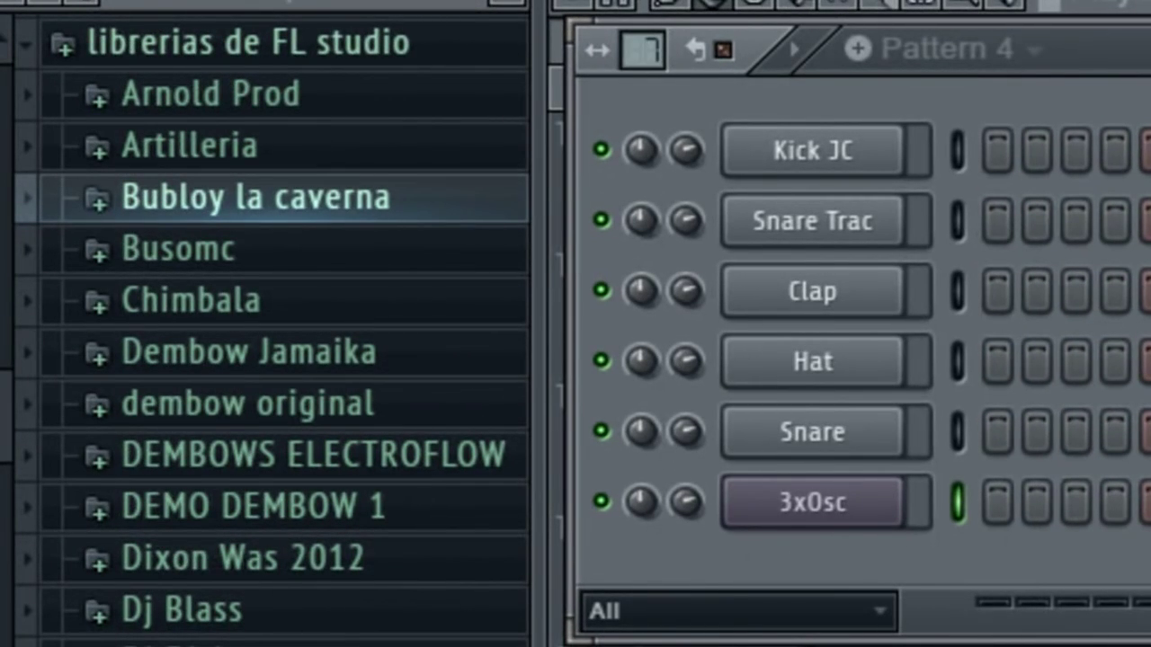
{"action": "left_click_drag", "start_coordinate": [10, 409], "coordinate": [2, 382]}
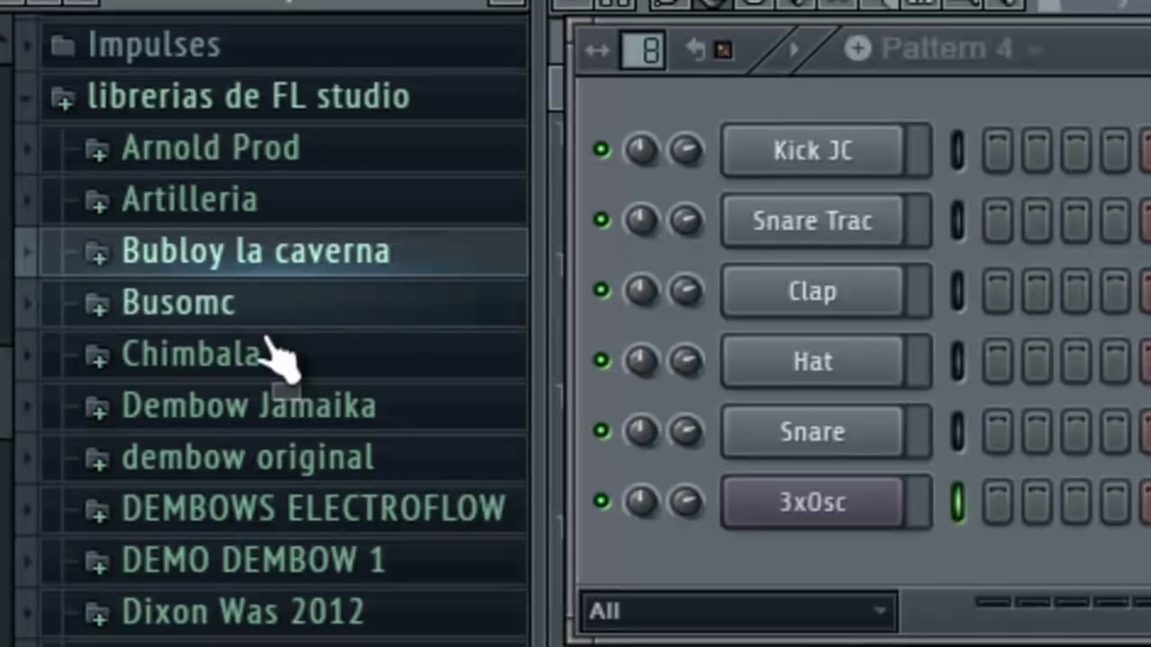
{"action": "left_click", "coordinate": [297, 252]}
{"action": "left_click_drag", "start_coordinate": [1, 281], "coordinate": [1, 643]}
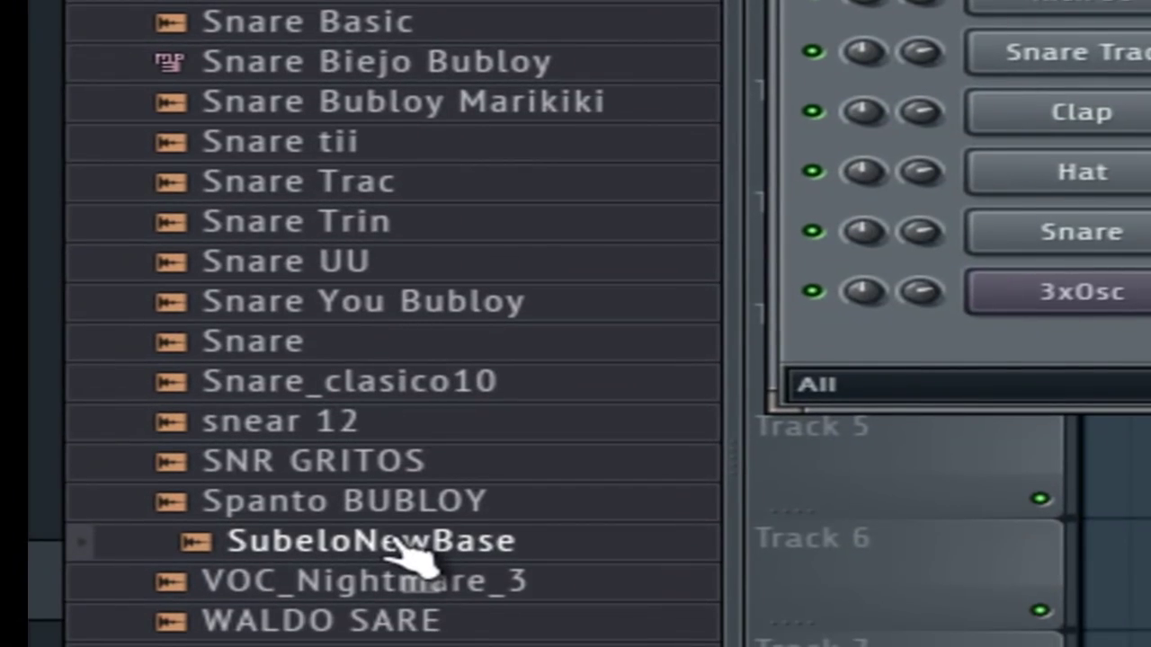
{"action": "left_click_drag", "start_coordinate": [400, 550], "coordinate": [1078, 109]}
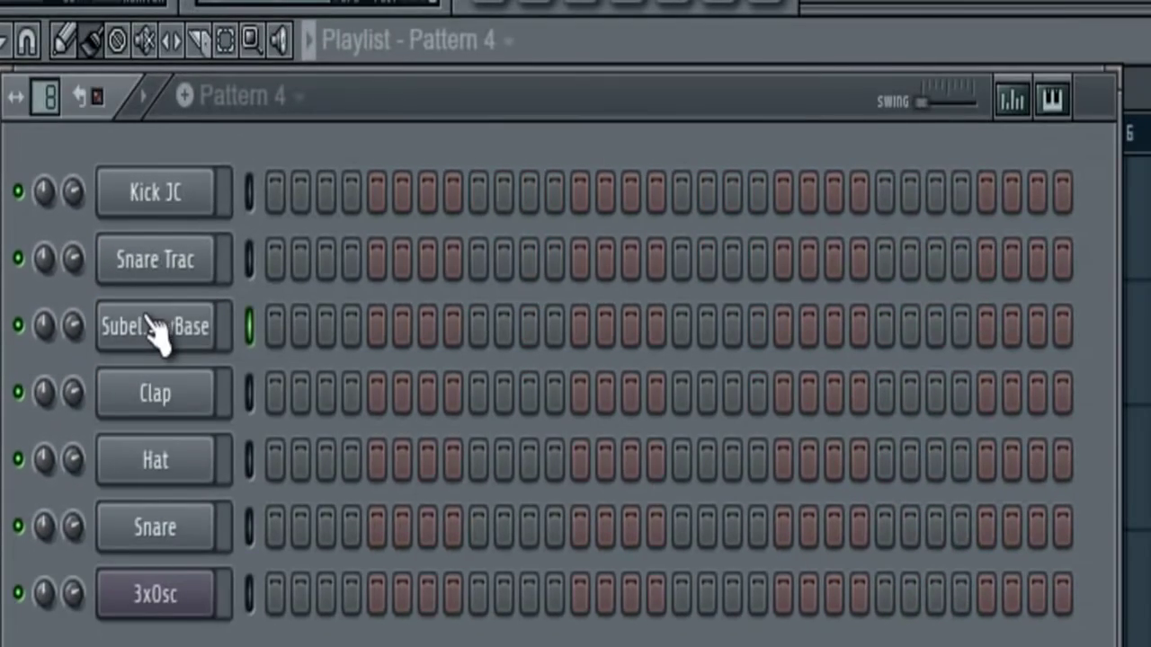
Route the SubeloNewBase channel to mixer insert 3 and load Fruity Parametric EQ 2 in the insert's first effect slot.
{"action": "left_click", "coordinate": [149, 319]}
{"action": "left_click_drag", "start_coordinate": [771, 165], "coordinate": [782, 27]}
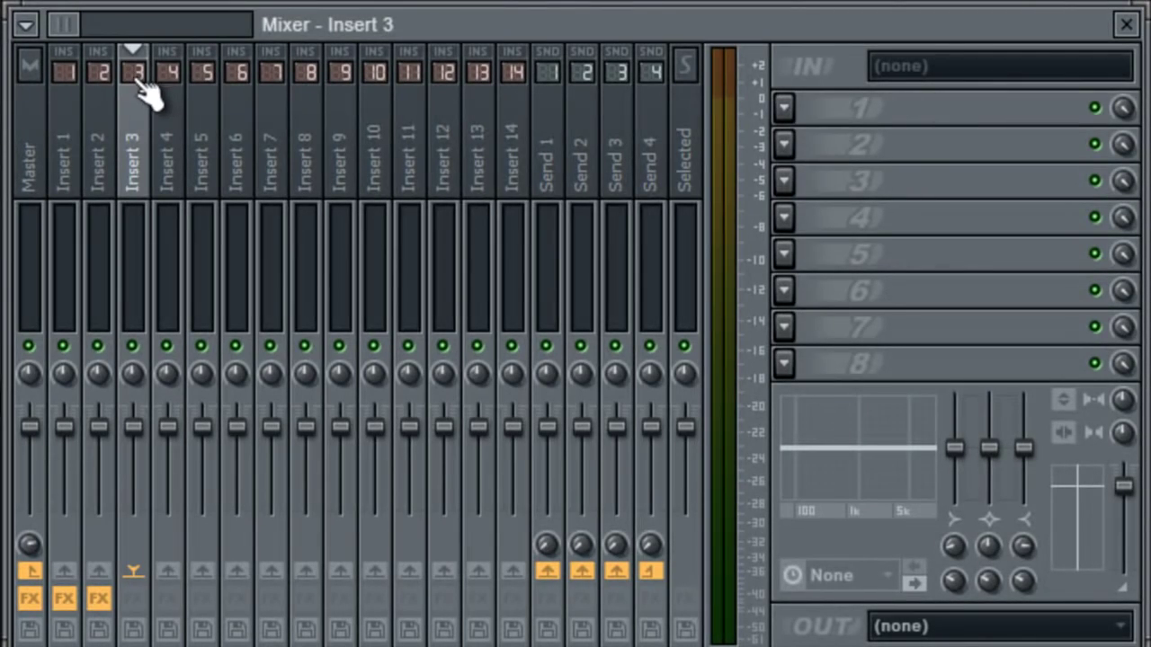
{"action": "left_click", "coordinate": [771, 61]}
{"action": "left_click", "coordinate": [133, 162]}
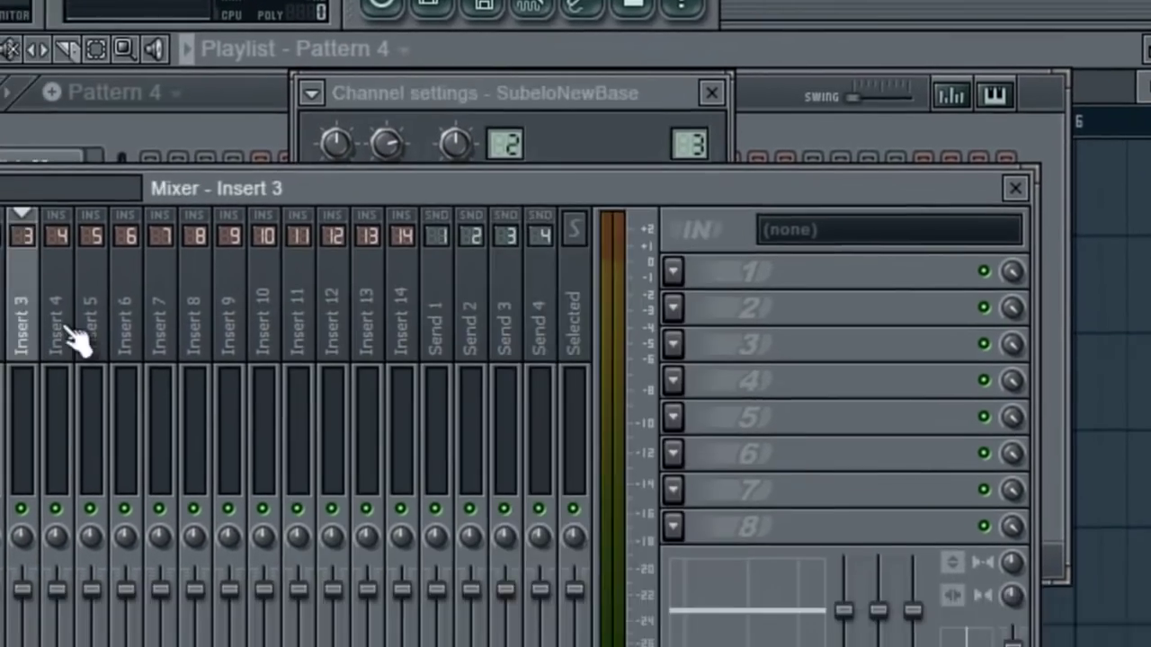
{"action": "left_click", "coordinate": [800, 108]}
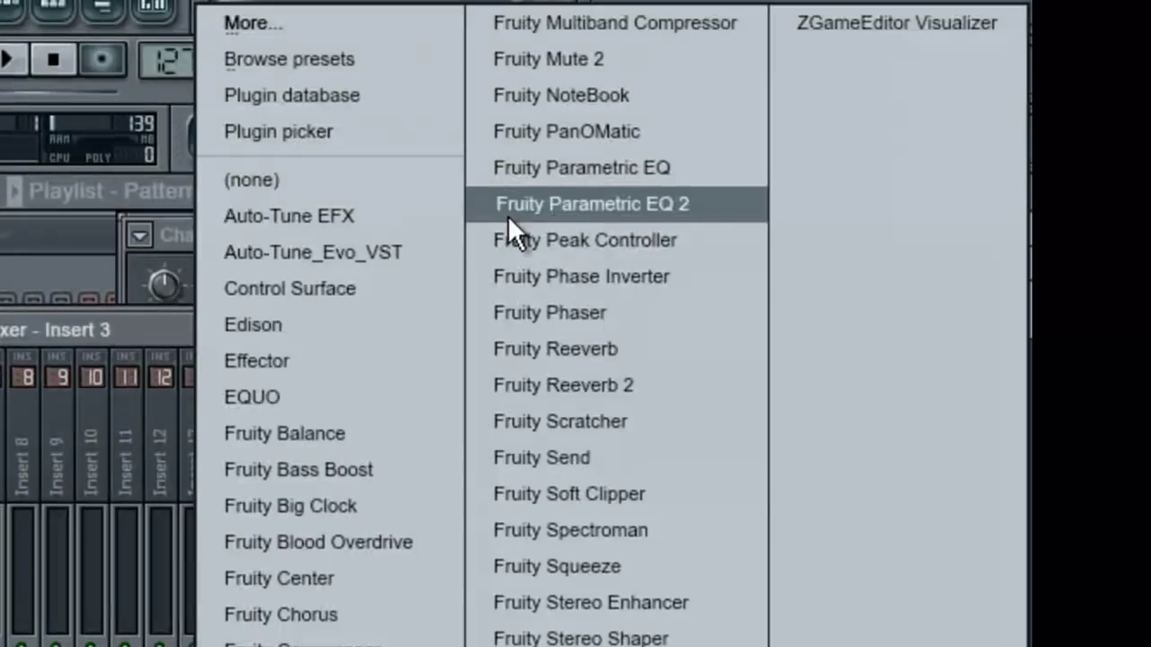
{"action": "left_click", "coordinate": [653, 207]}
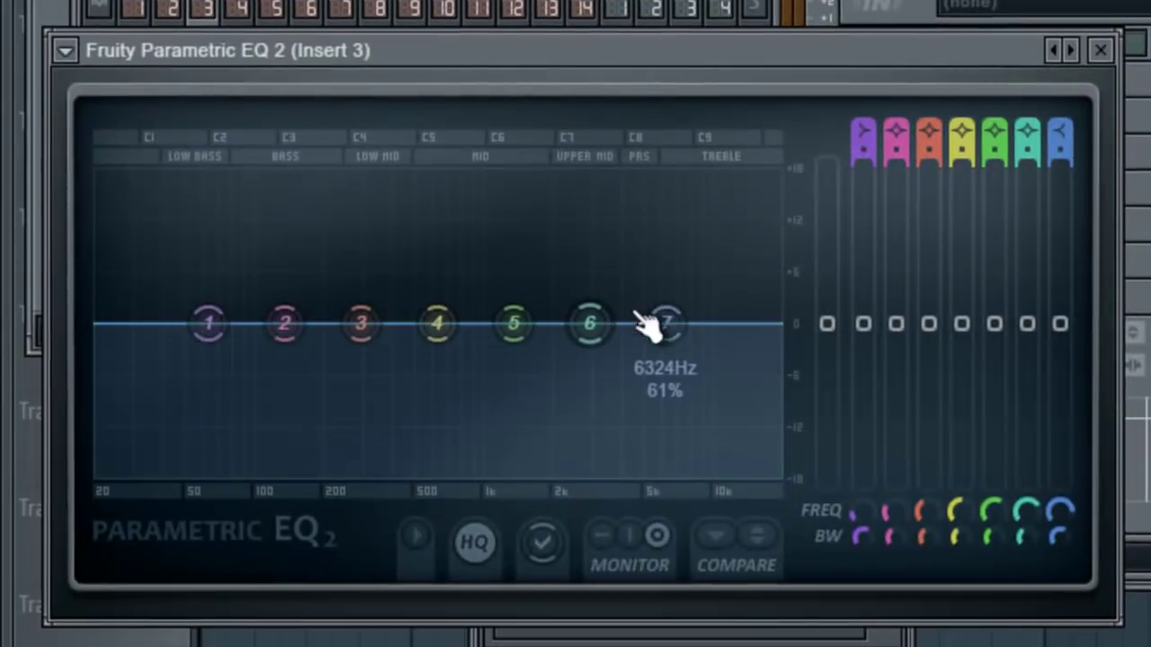
Boost EQ bands 2, 4 and 7 and cut band 3 by about 6 dB, auditioning the SubeloNewBase sample.
{"action": "left_click_drag", "start_coordinate": [296, 325], "coordinate": [276, 215]}
{"action": "left_click_drag", "start_coordinate": [355, 323], "coordinate": [338, 414]}
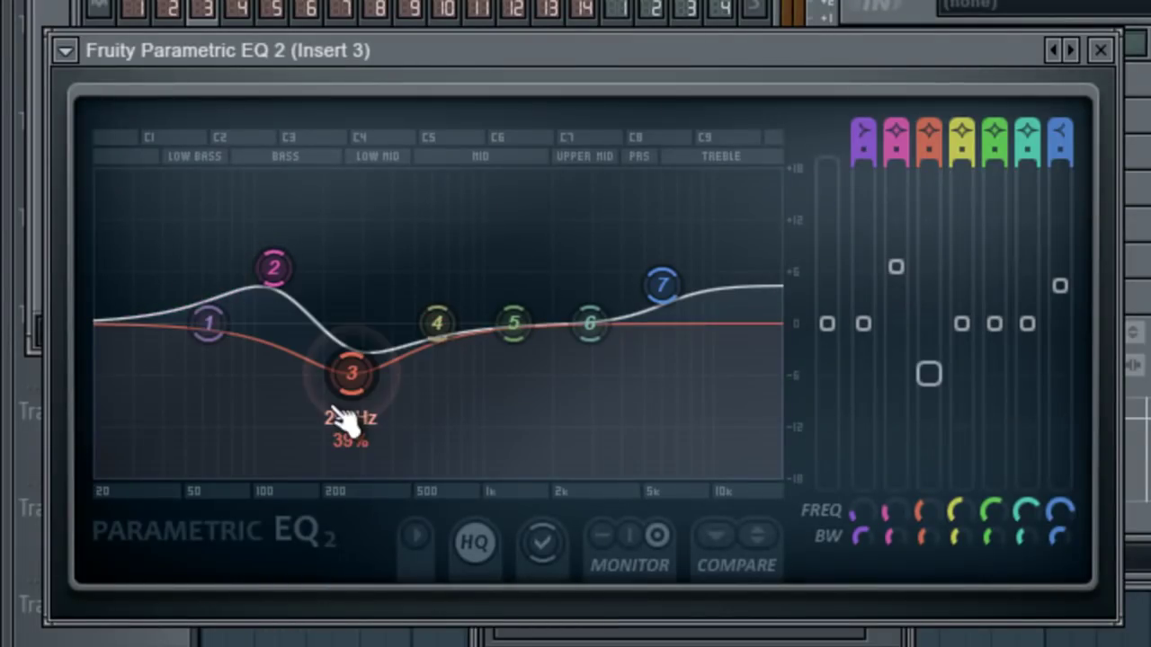
{"action": "left_click_drag", "start_coordinate": [429, 337], "coordinate": [420, 281]}
{"action": "left_click", "coordinate": [692, 642]}
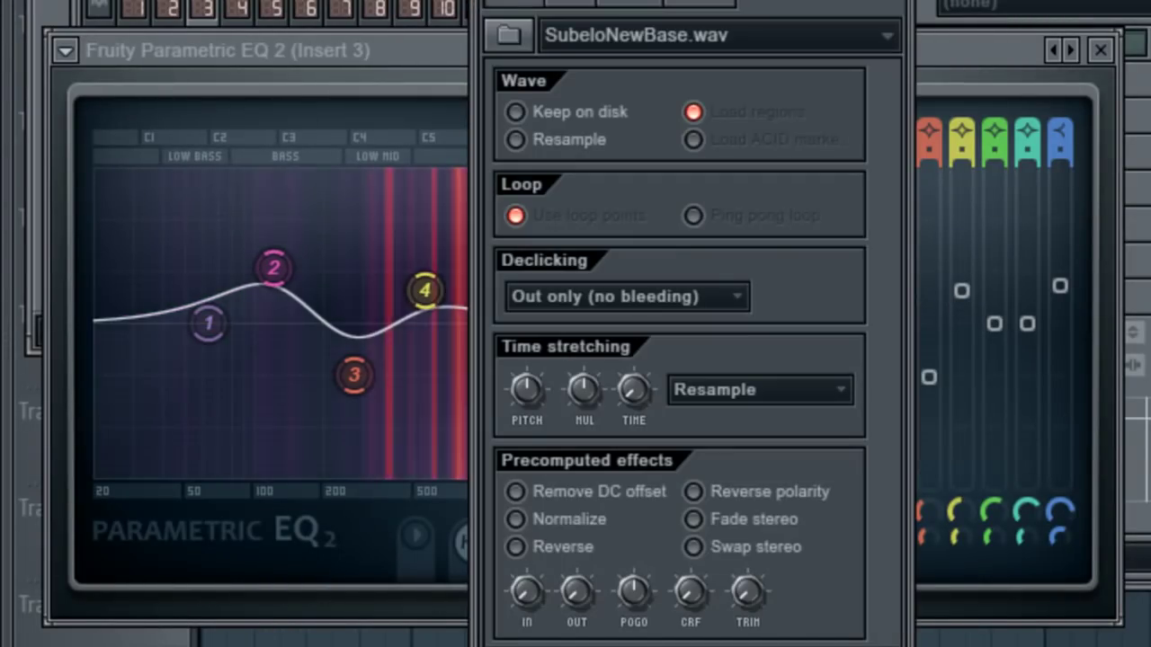
Cut EQ band 5 and boost band 6 by about 5 dB, audition the sample, and close the EQ and channel settings.
{"action": "left_click", "coordinate": [424, 59]}
{"action": "left_click_drag", "start_coordinate": [514, 326], "coordinate": [501, 464]}
{"action": "left_click_drag", "start_coordinate": [584, 322], "coordinate": [541, 252]}
{"action": "left_click_drag", "start_coordinate": [501, 391], "coordinate": [517, 367]}
{"action": "left_click_drag", "start_coordinate": [550, 296], "coordinate": [573, 286]}
{"action": "left_click", "coordinate": [580, 641]}
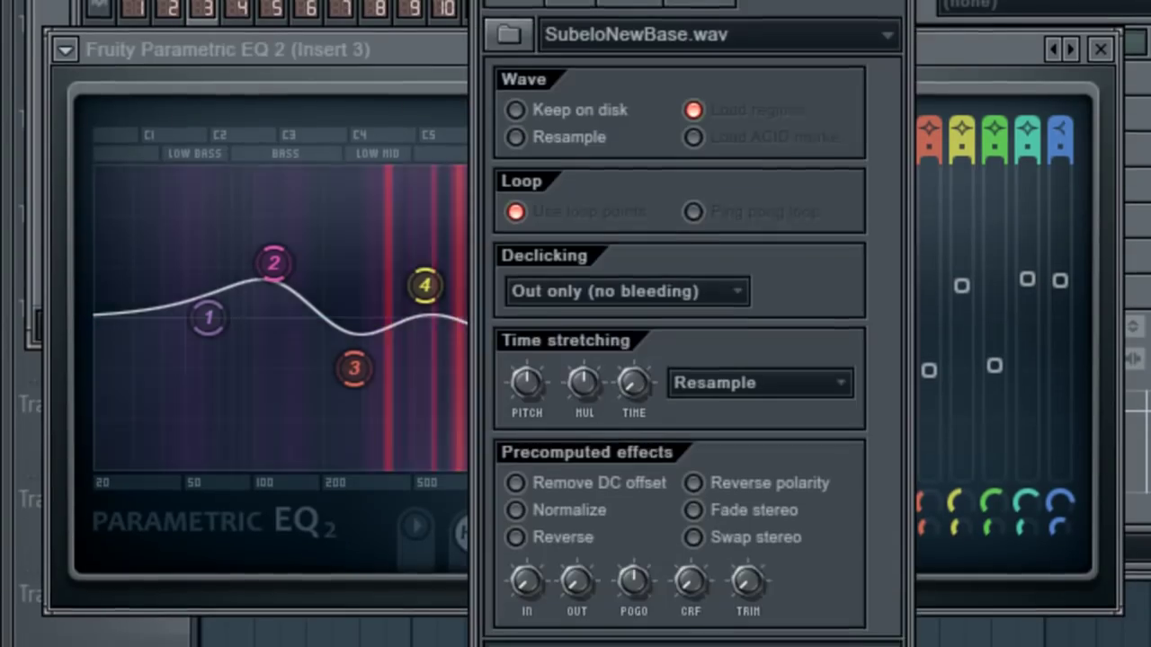
{"action": "left_click", "coordinate": [390, 54]}
{"action": "left_click", "coordinate": [1100, 127]}
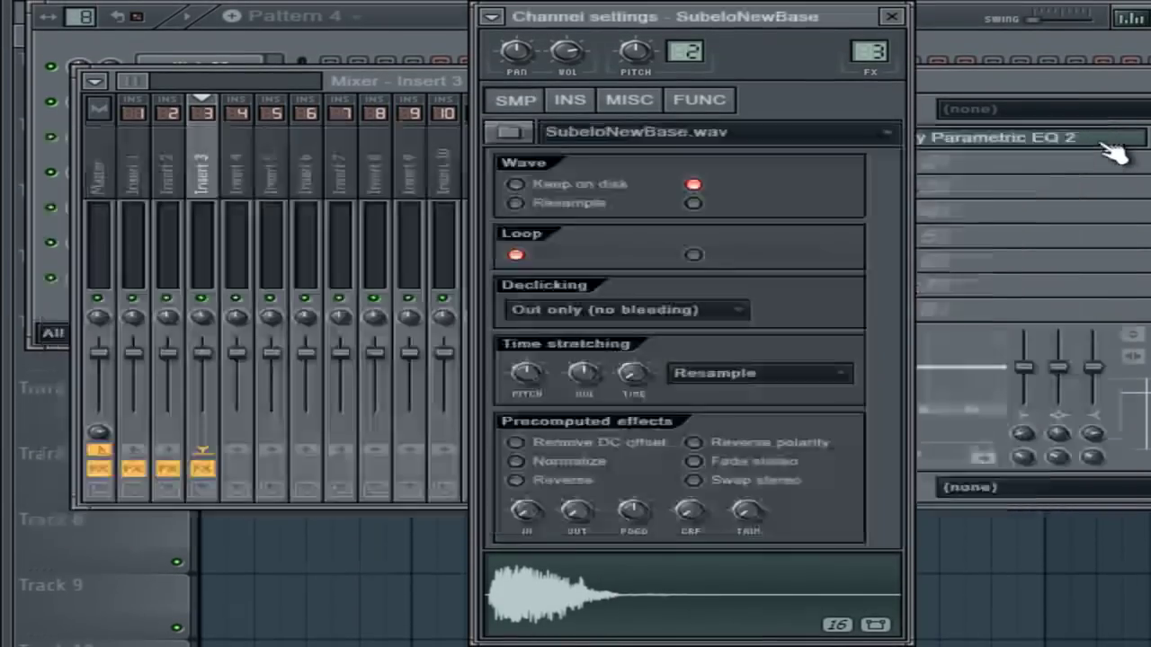
{"action": "left_click", "coordinate": [892, 6]}
{"action": "left_click", "coordinate": [903, 17]}
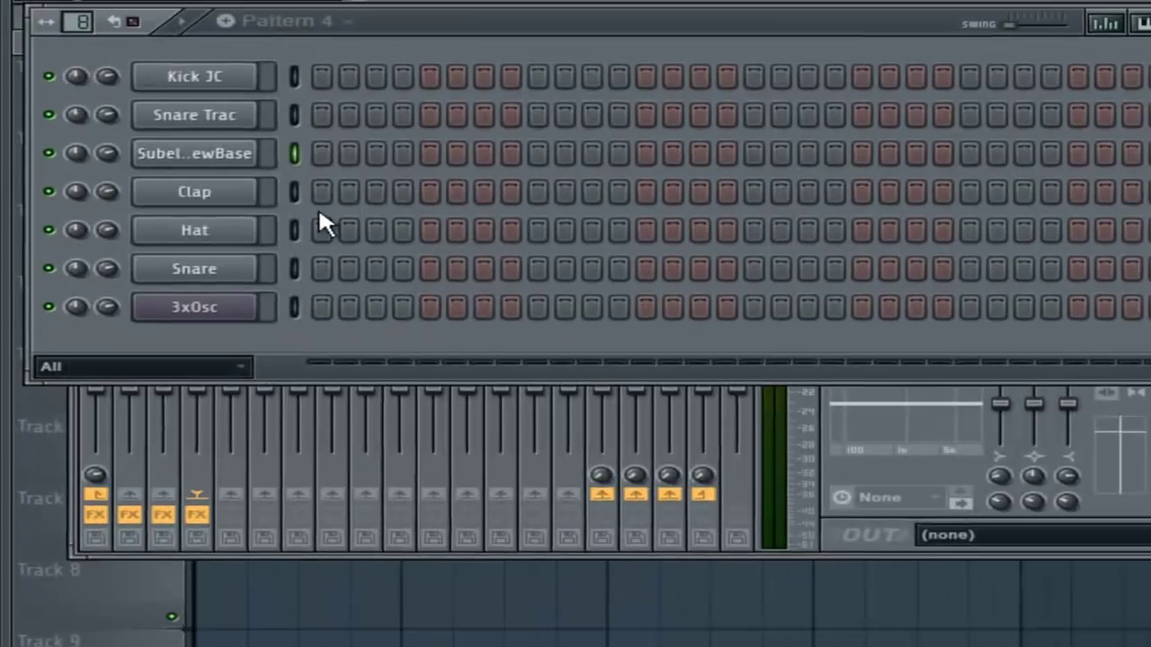
Enter SubeloNewBase hits on steps 1, 3, 4, 7, 9, 12 and 15 of pattern 4, checking by playback.
{"action": "left_click", "coordinate": [330, 137]}
{"action": "key", "text": "space"}
{"action": "left_click", "coordinate": [442, 258]}
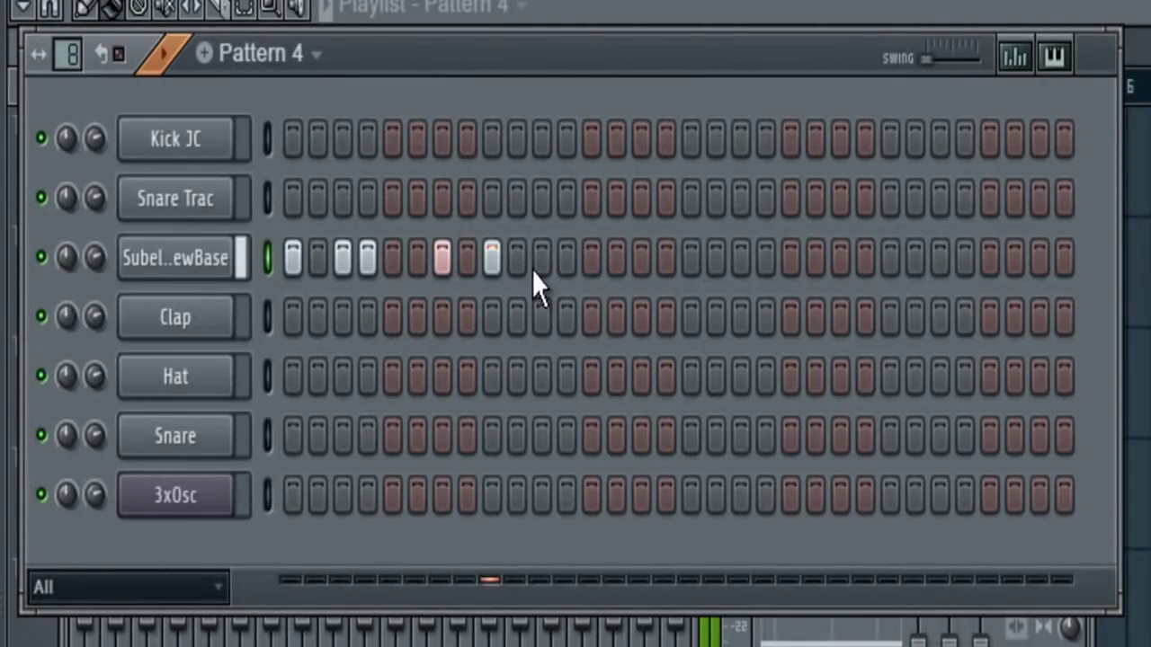
{"action": "left_click", "coordinate": [665, 259]}
{"action": "key", "text": "space"}
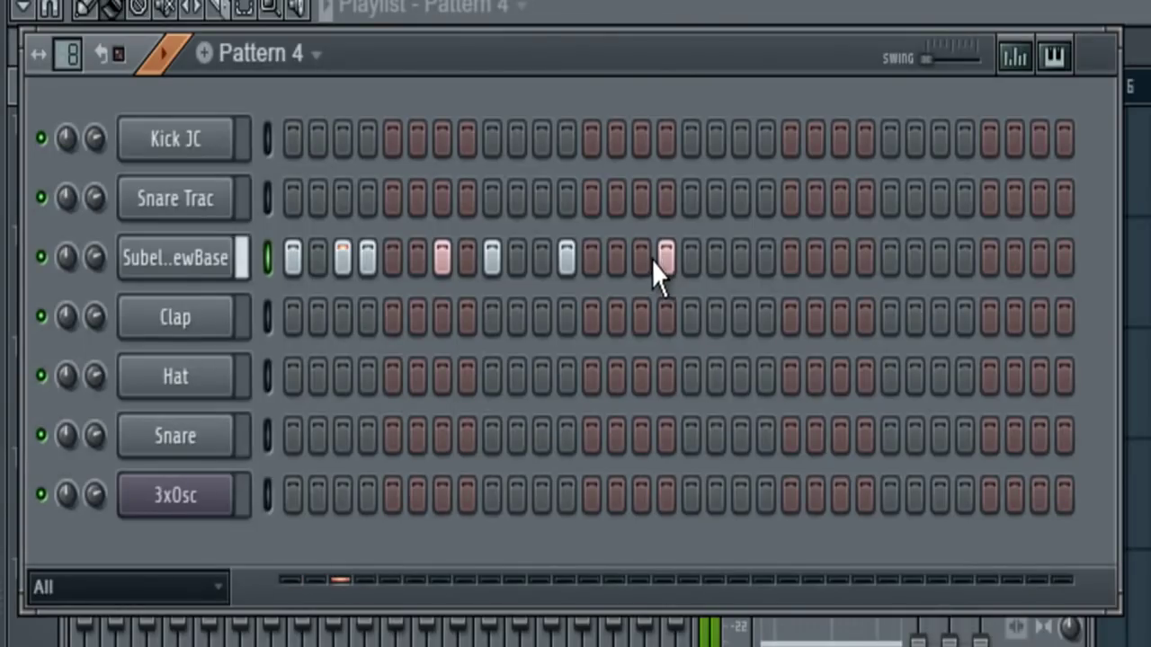
{"action": "left_click", "coordinate": [641, 260]}
{"action": "left_click", "coordinate": [666, 260]}
Try SubeloNewBase hits on step 19 and on step 18, checking the rhythm by playback.
{"action": "left_click", "coordinate": [740, 261]}
{"action": "key", "text": "space"}
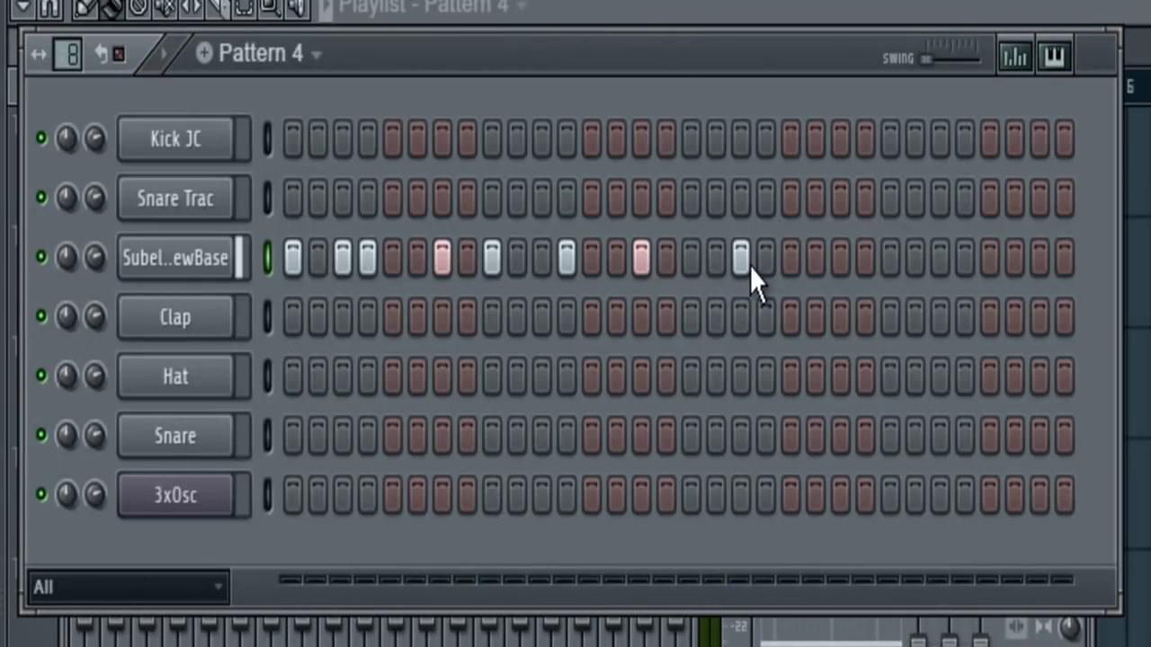
{"action": "left_click", "coordinate": [740, 261]}
{"action": "key", "text": "space"}
{"action": "left_click", "coordinate": [715, 261]}
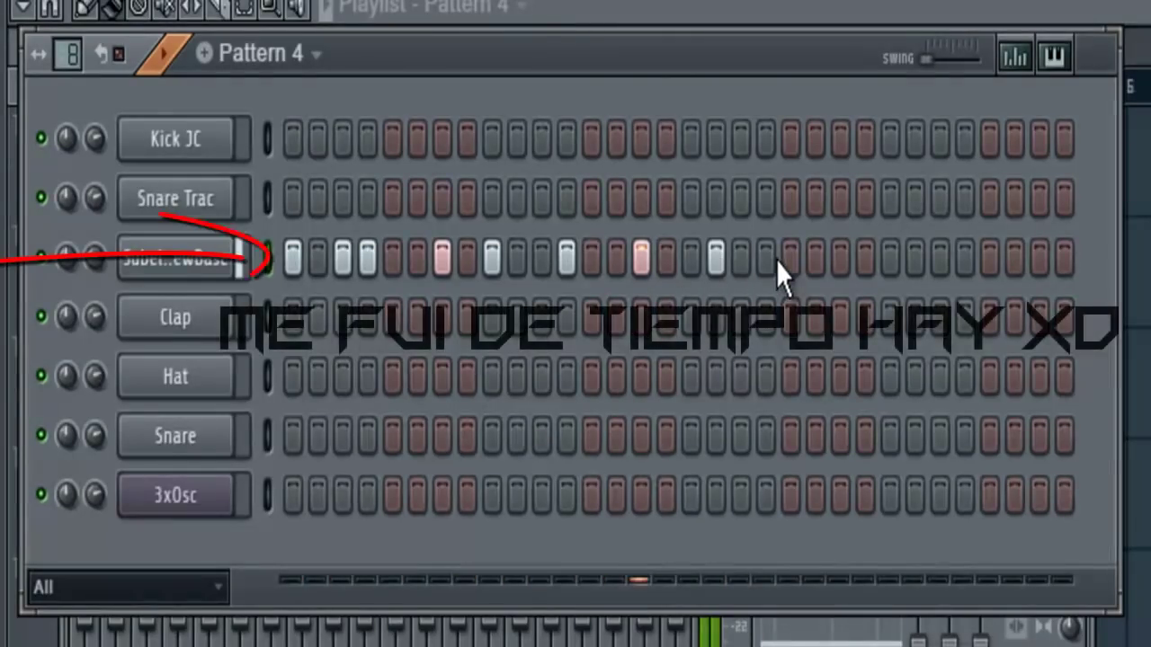
{"action": "left_click", "coordinate": [639, 259]}
{"action": "left_click", "coordinate": [617, 260]}
{"action": "key", "text": "space"}
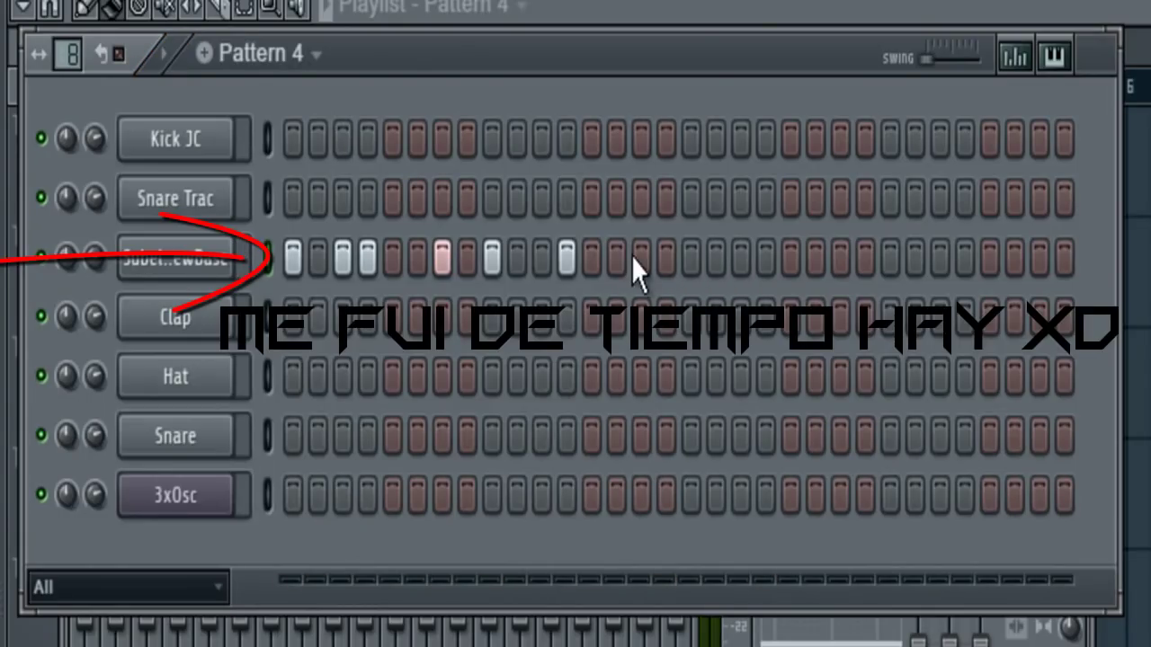
{"action": "left_click", "coordinate": [739, 259]}
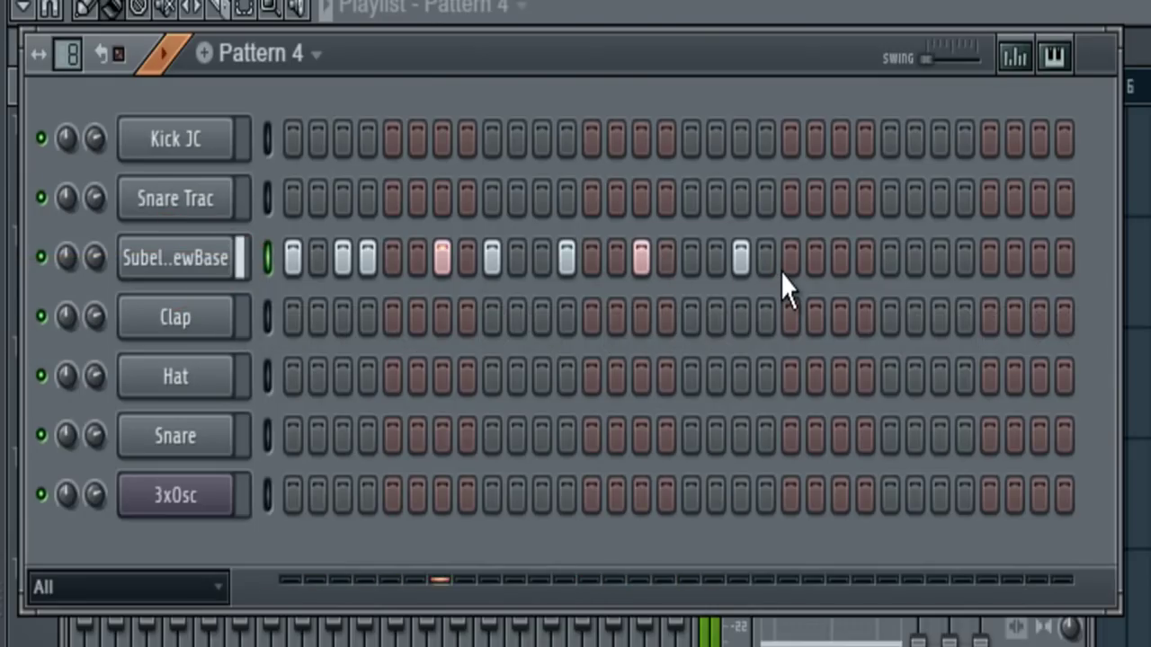
{"action": "key", "text": "space"}
{"action": "left_click", "coordinate": [740, 260]}
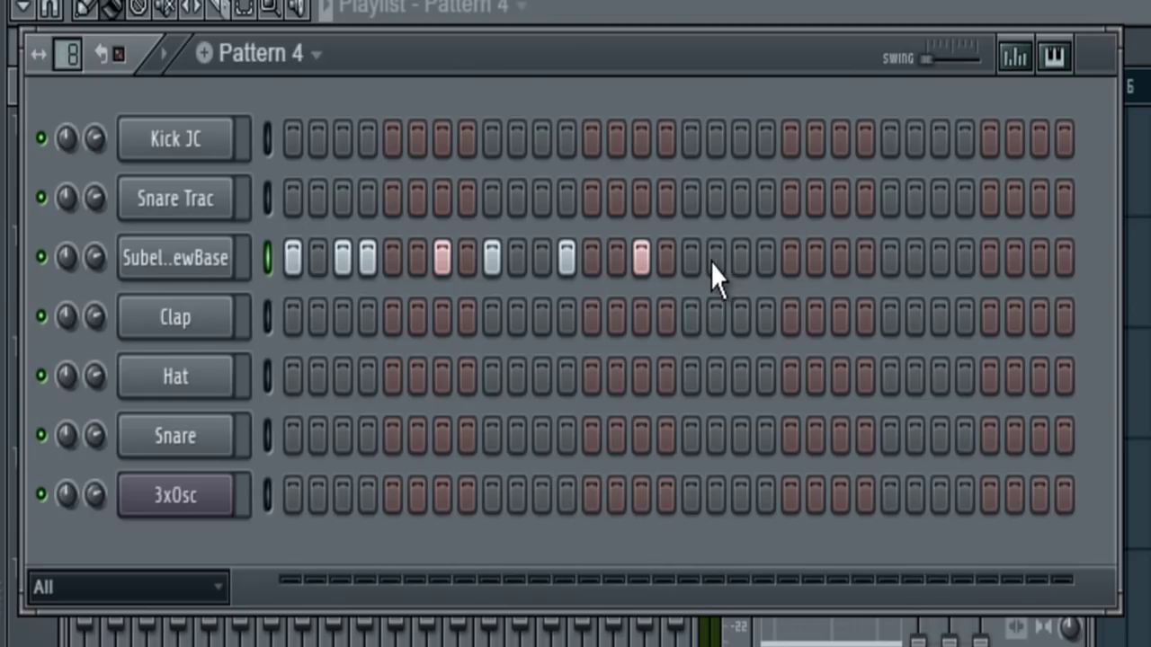
Add SubeloNewBase hits on steps 17, 19 and 20 of pattern 4.
{"action": "left_click", "coordinate": [691, 259]}
{"action": "left_click", "coordinate": [741, 259]}
{"action": "left_click", "coordinate": [786, 260]}
{"action": "left_click", "coordinate": [766, 260]}
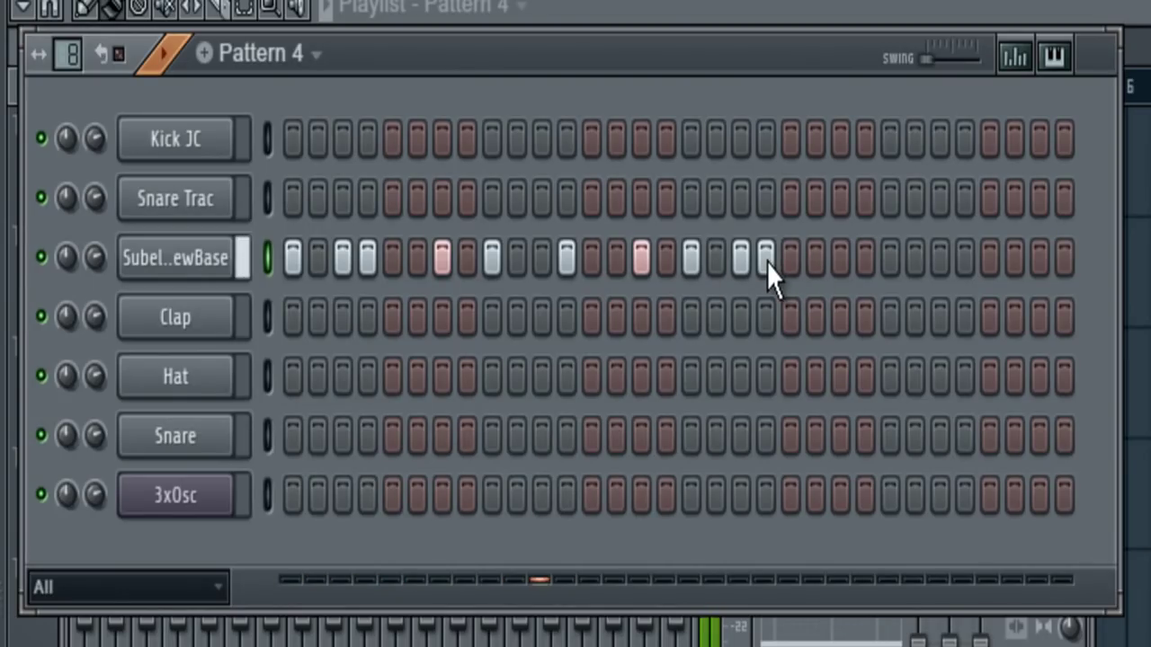
Complete the SubeloNewBase row with hits on steps 23, 25, 28 and 31, and play the pattern through.
{"action": "left_click", "coordinate": [864, 258]}
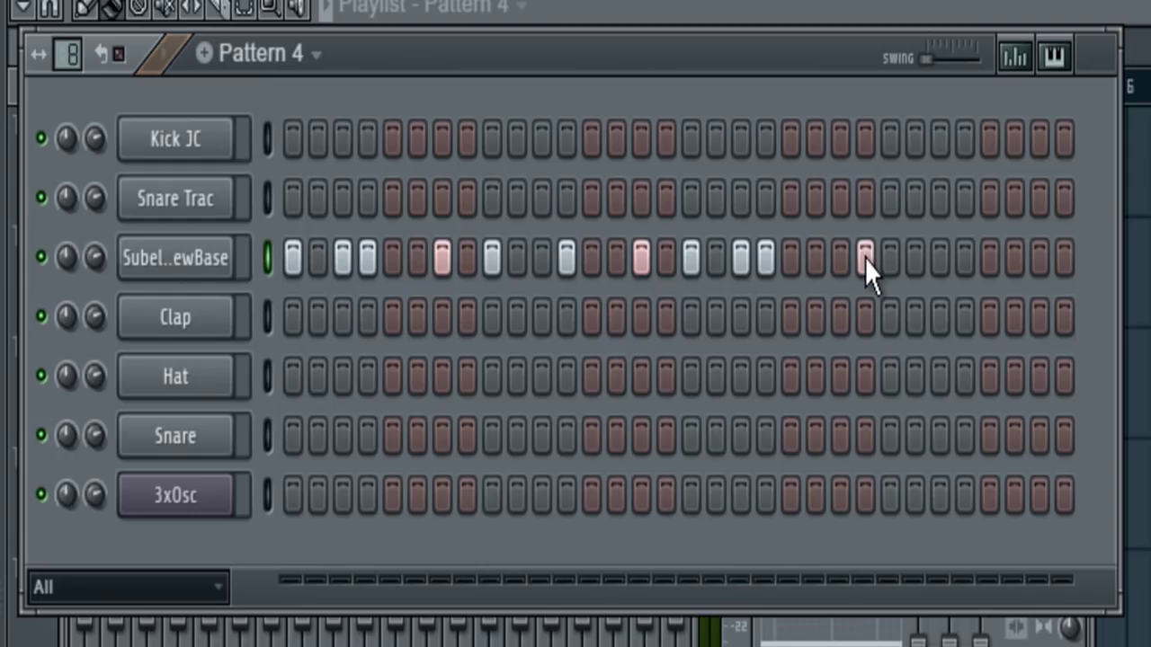
{"action": "left_click", "coordinate": [864, 258]}
{"action": "left_click", "coordinate": [840, 259]}
{"action": "left_click", "coordinate": [913, 261]}
{"action": "left_click", "coordinate": [888, 264]}
{"action": "left_click", "coordinate": [965, 261]}
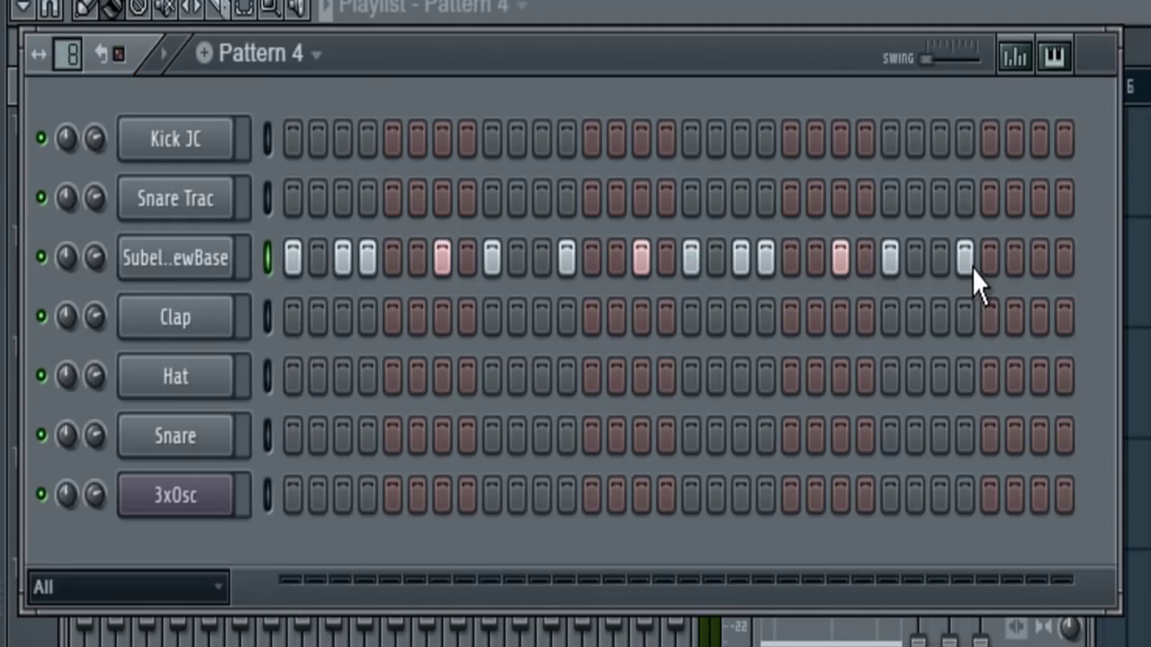
{"action": "left_click", "coordinate": [1039, 260]}
{"action": "key", "text": "space"}
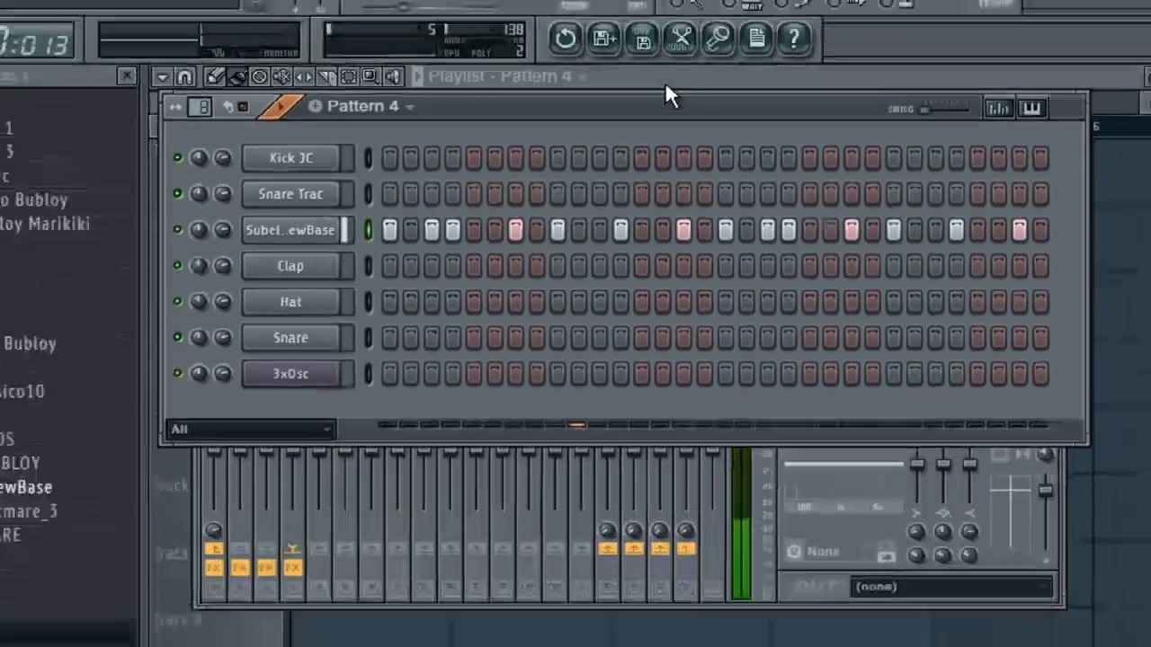
{"action": "key", "text": "space"}
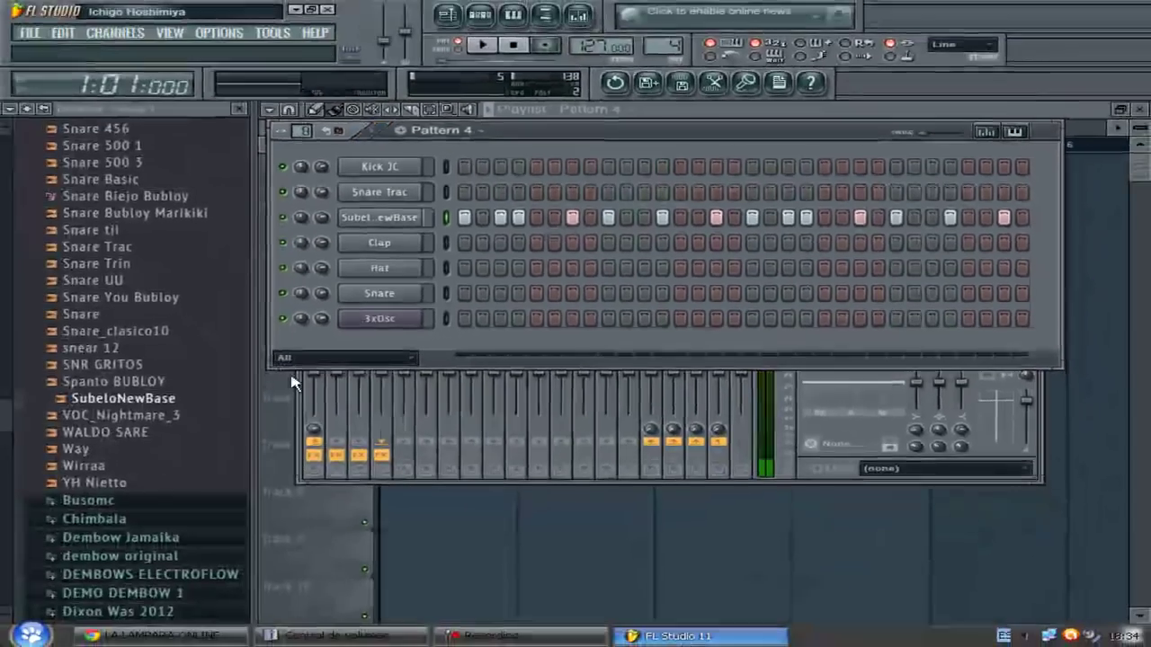
Switch to pattern 5 and collapse the Bubloy la caverna folder in the sample browser.
{"action": "left_click", "coordinate": [267, 396]}
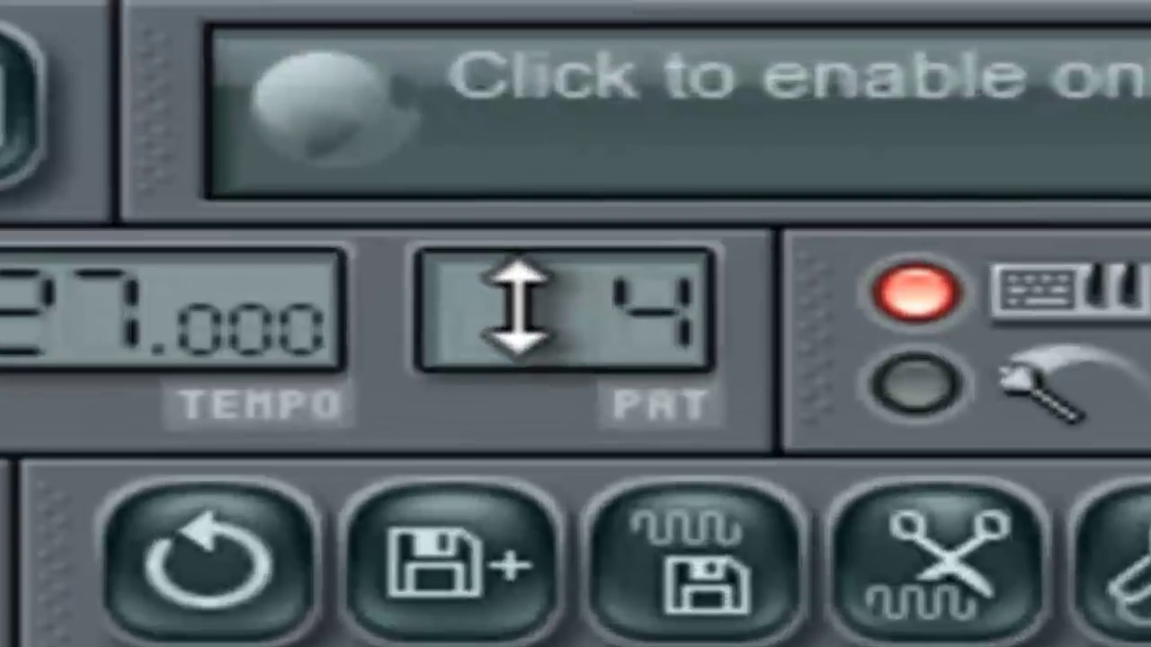
{"action": "scroll", "coordinate": [661, 45], "scroll_direction": "up", "scroll_amount": 1}
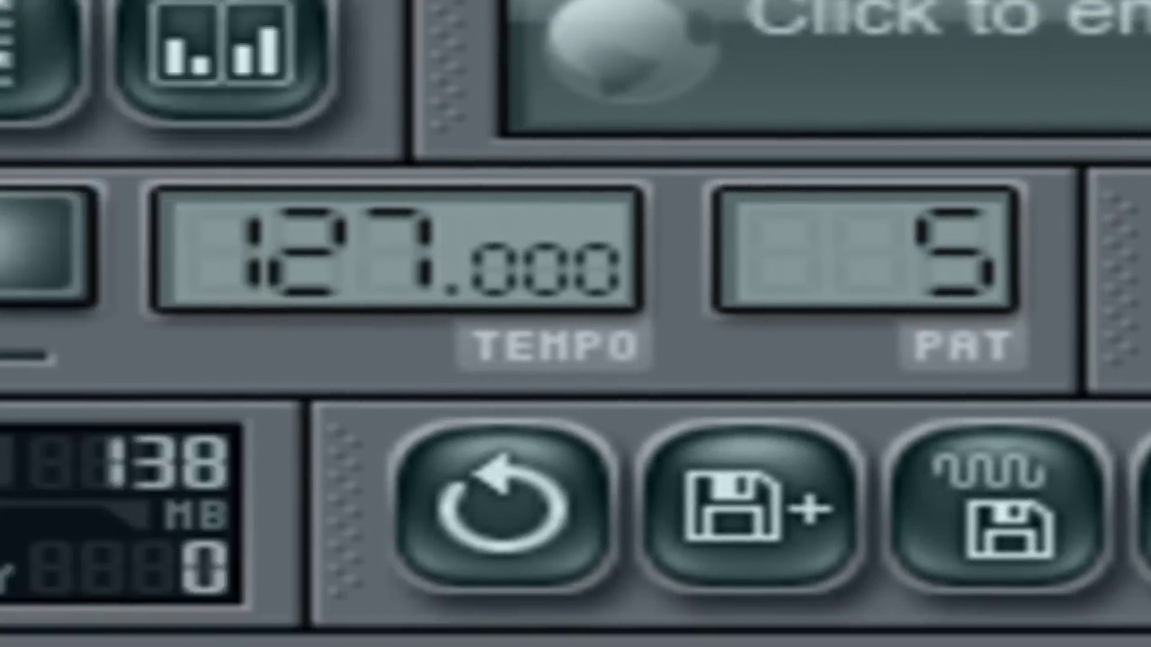
{"action": "left_click_drag", "start_coordinate": [56, 419], "coordinate": [583, 14]}
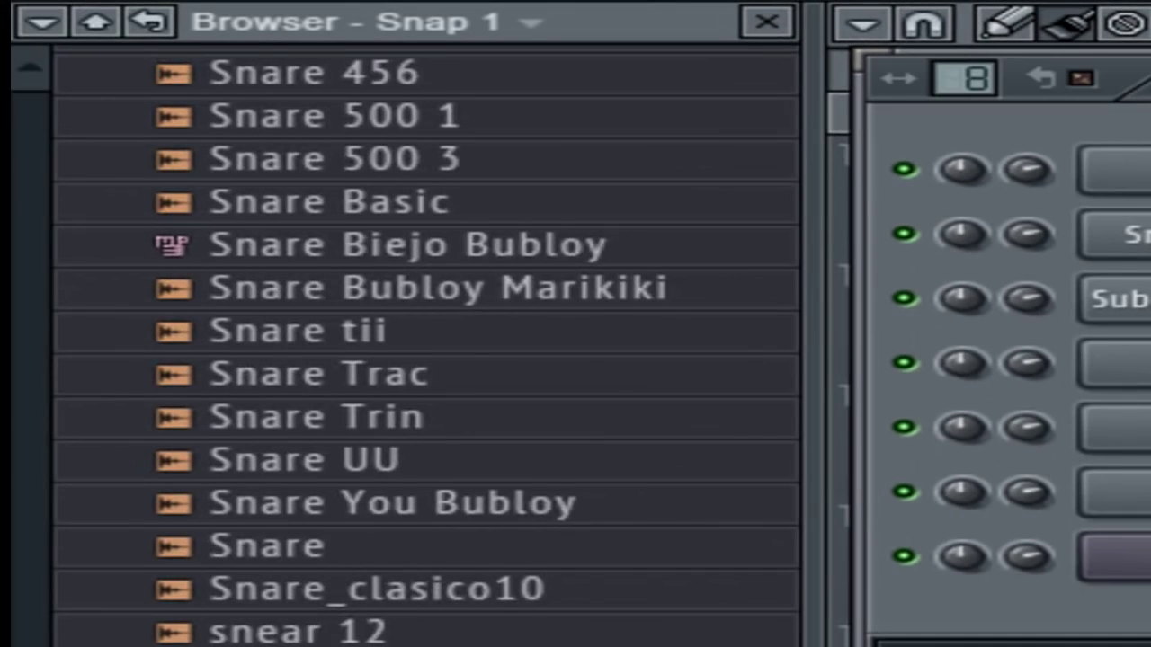
{"action": "scroll", "coordinate": [18, 639], "scroll_direction": "up", "scroll_amount": 5}
{"action": "left_click_drag", "start_coordinate": [18, 638], "coordinate": [377, 264]}
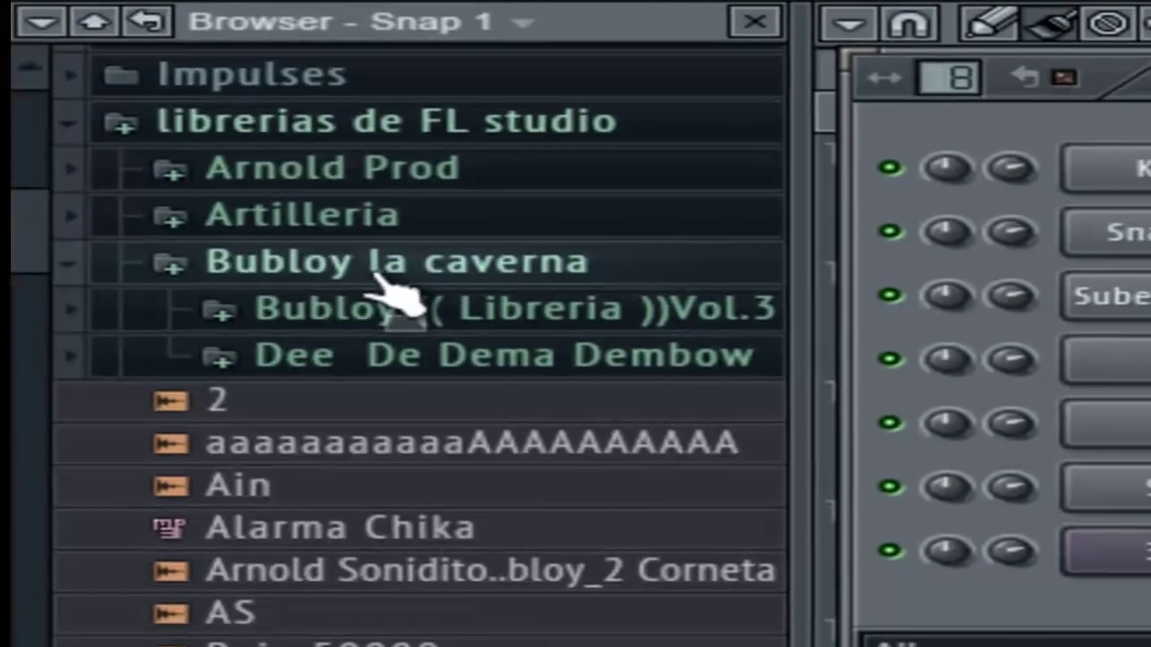
{"action": "left_click", "coordinate": [377, 266]}
Find the yip sample in the FL Studio libraries, add it as a channel below SubeloNewBase, and open its channel settings.
{"action": "left_click_drag", "start_coordinate": [34, 360], "coordinate": [35, 645]}
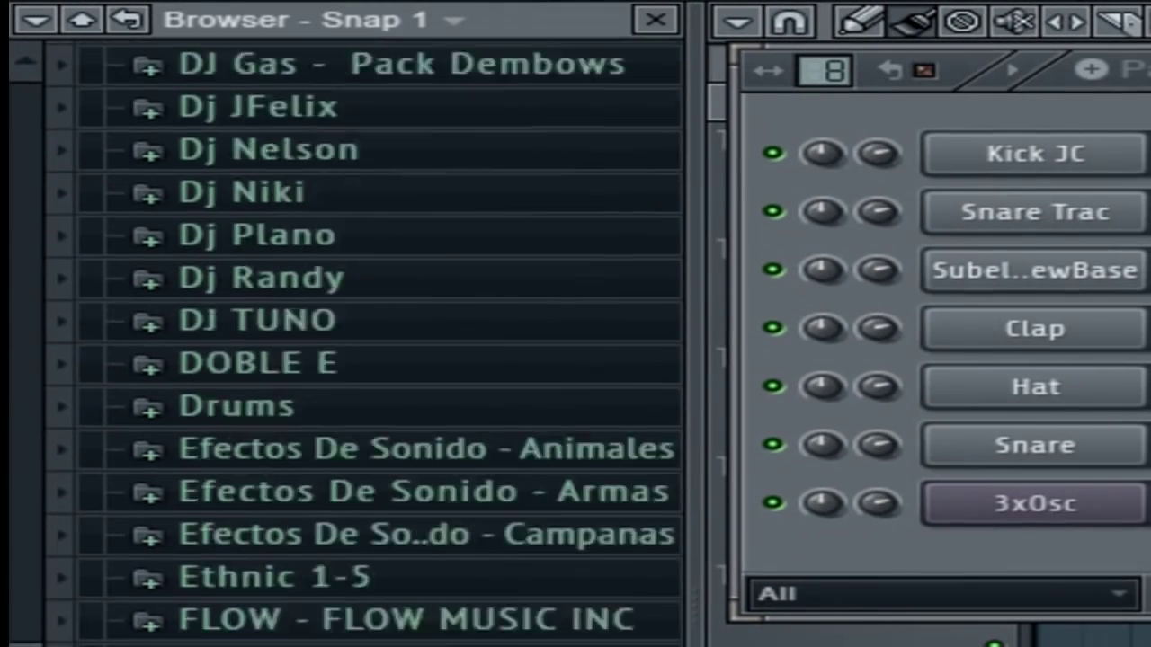
{"action": "scroll", "coordinate": [359, 347], "scroll_direction": "down", "scroll_amount": 8}
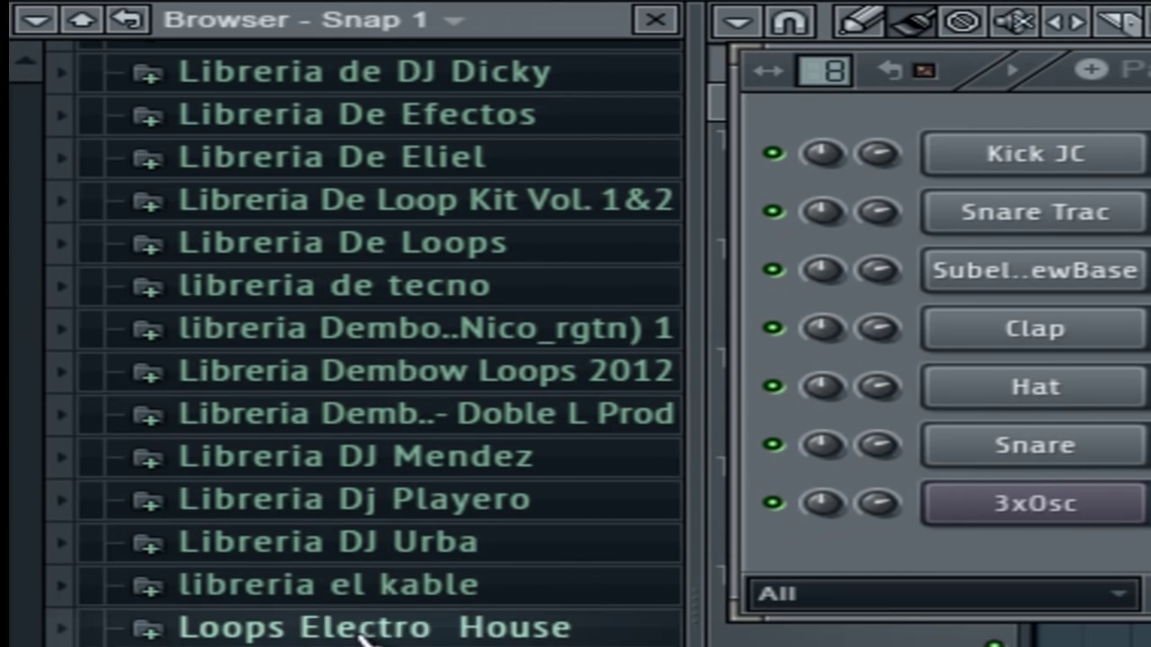
{"action": "left_click", "coordinate": [367, 509]}
{"action": "left_click_drag", "start_coordinate": [15, 597], "coordinate": [170, 446]}
{"action": "left_click_drag", "start_coordinate": [267, 403], "coordinate": [163, 261]}
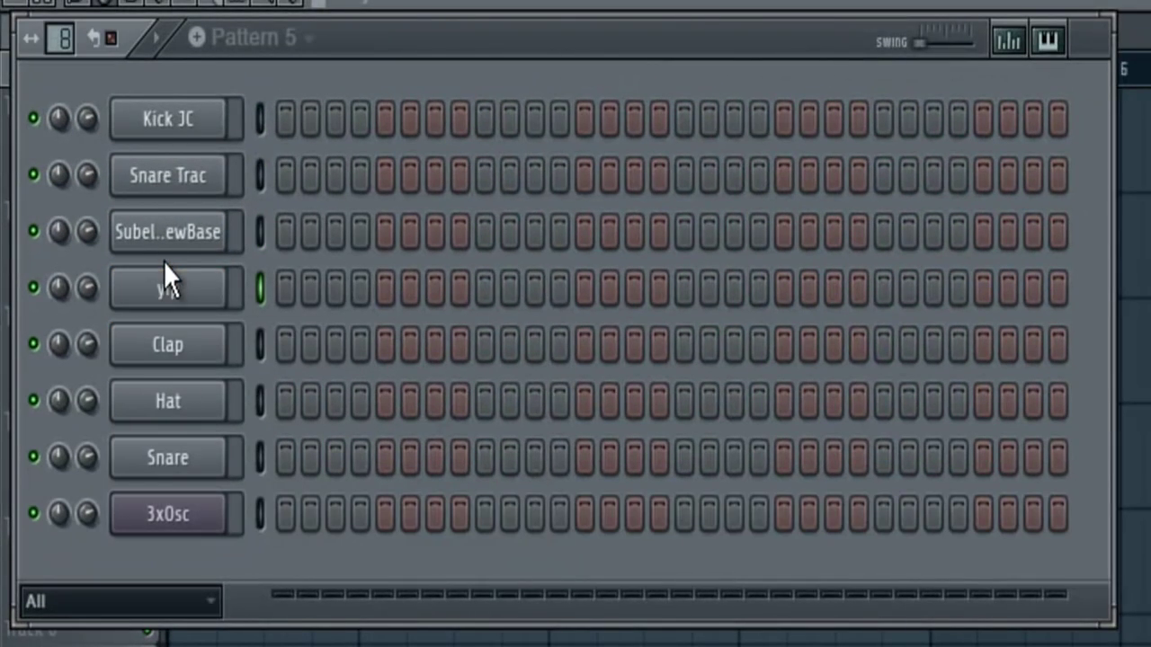
{"action": "left_click", "coordinate": [166, 286]}
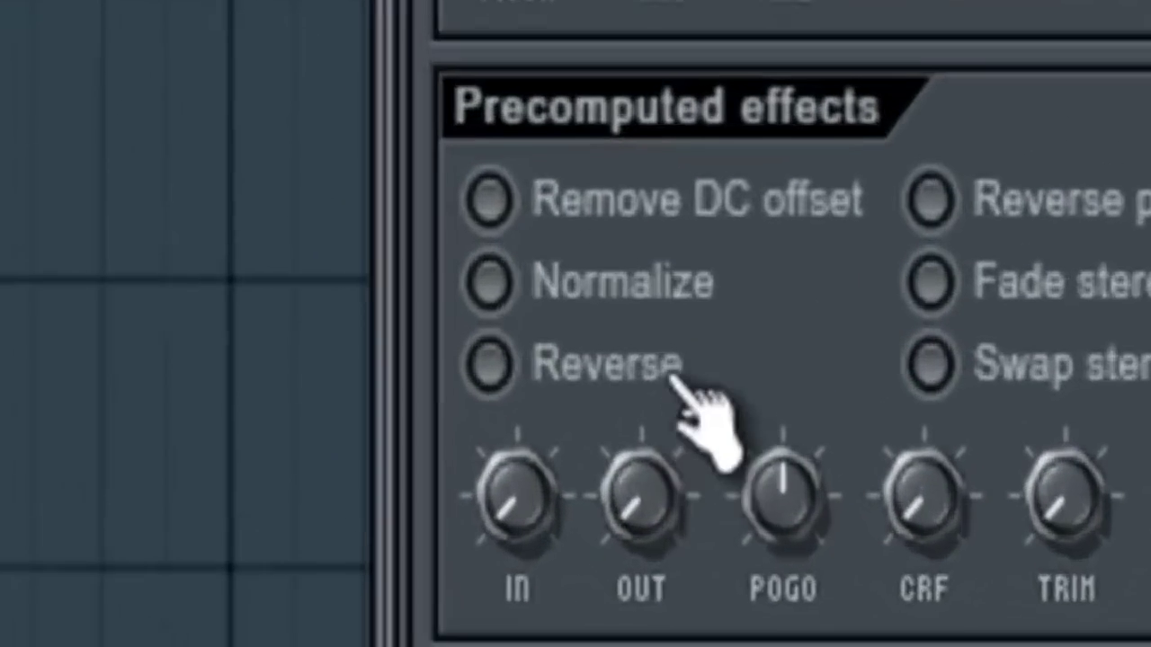
{"action": "left_click", "coordinate": [426, 245]}
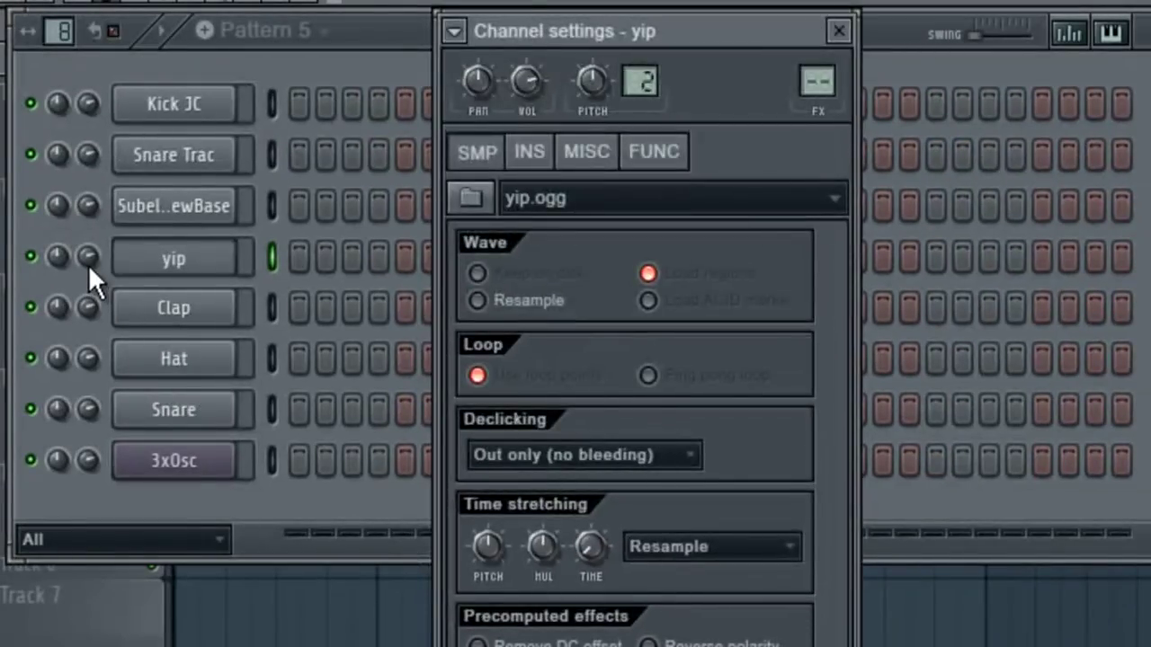
Lower the yip channel's volume and put its first pattern 5 hit on step 3.
{"action": "left_click_drag", "start_coordinate": [88, 264], "coordinate": [93, 348]}
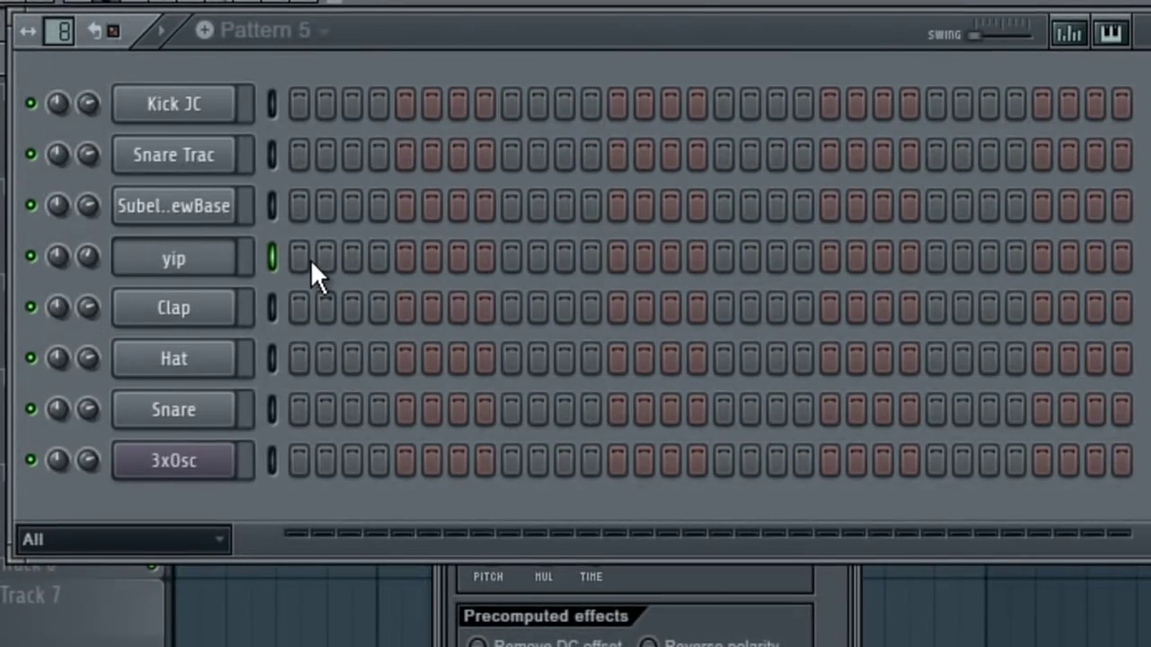
{"action": "left_click", "coordinate": [306, 260]}
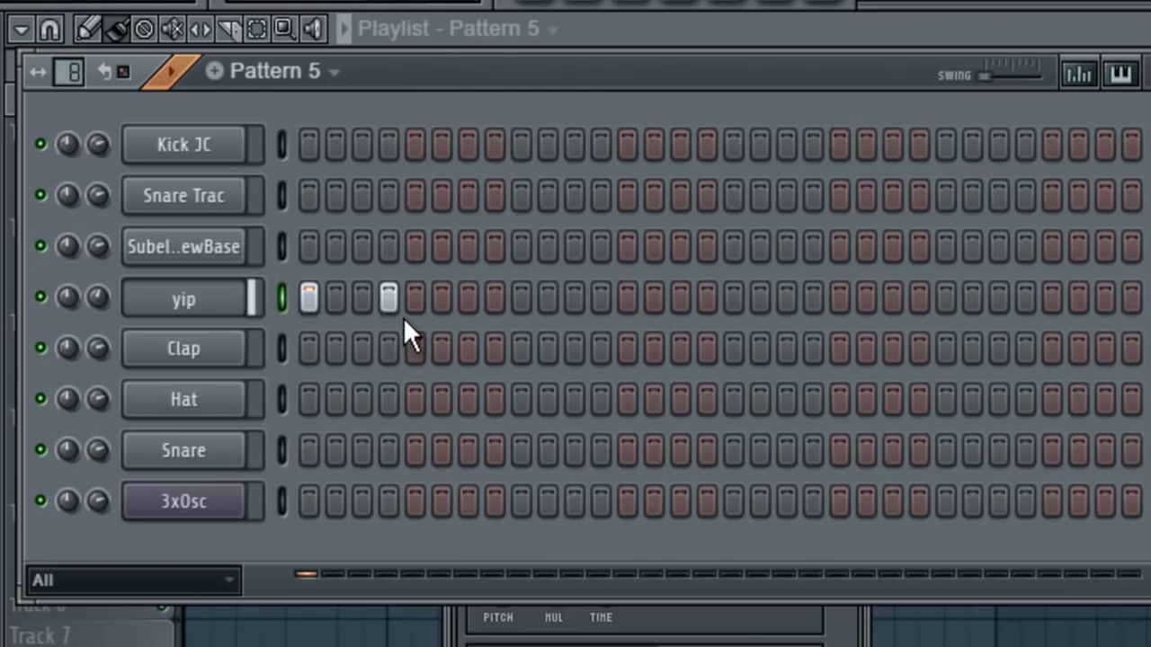
{"action": "right_click", "coordinate": [307, 300]}
{"action": "left_click", "coordinate": [358, 300]}
{"action": "key", "text": "space"}
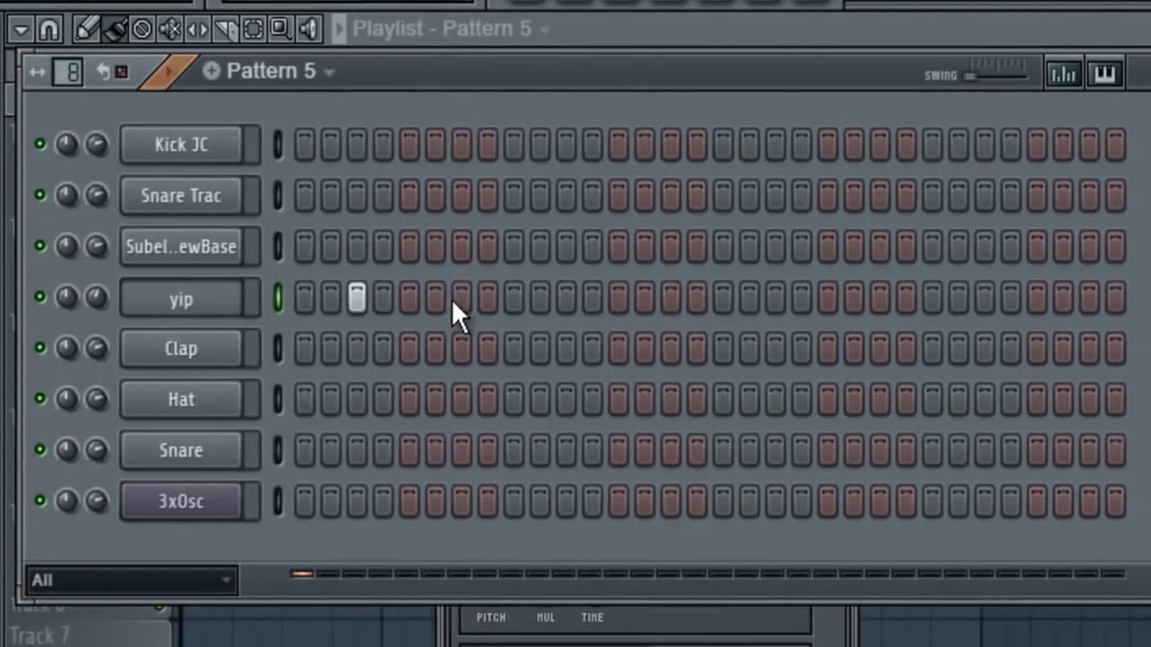
Add yip hits on steps 6, 10–12, 14, 19, 22, 26–28 and 30, and play the pattern.
{"action": "left_click", "coordinate": [465, 300]}
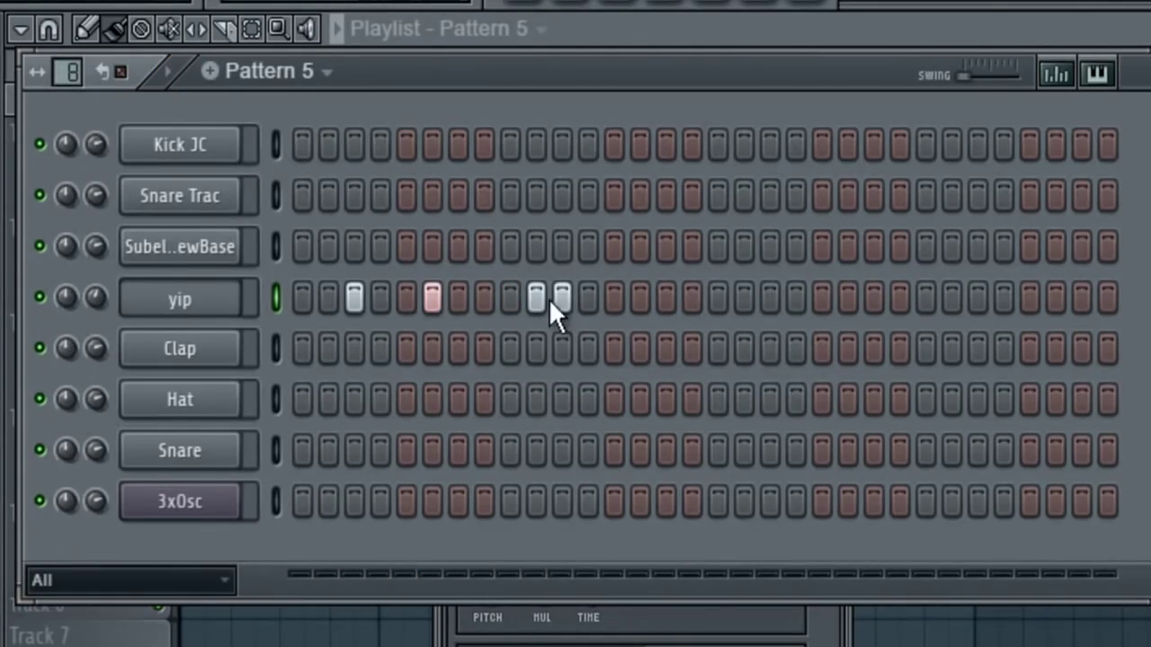
{"action": "left_click", "coordinate": [639, 297]}
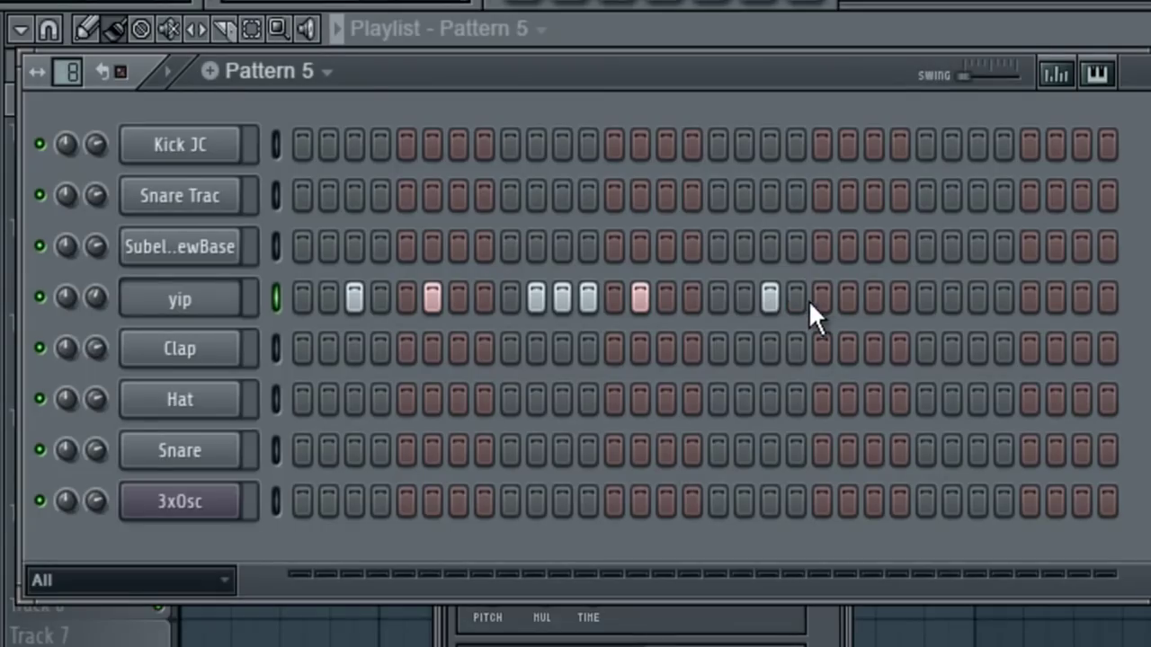
{"action": "left_click", "coordinate": [980, 300]}
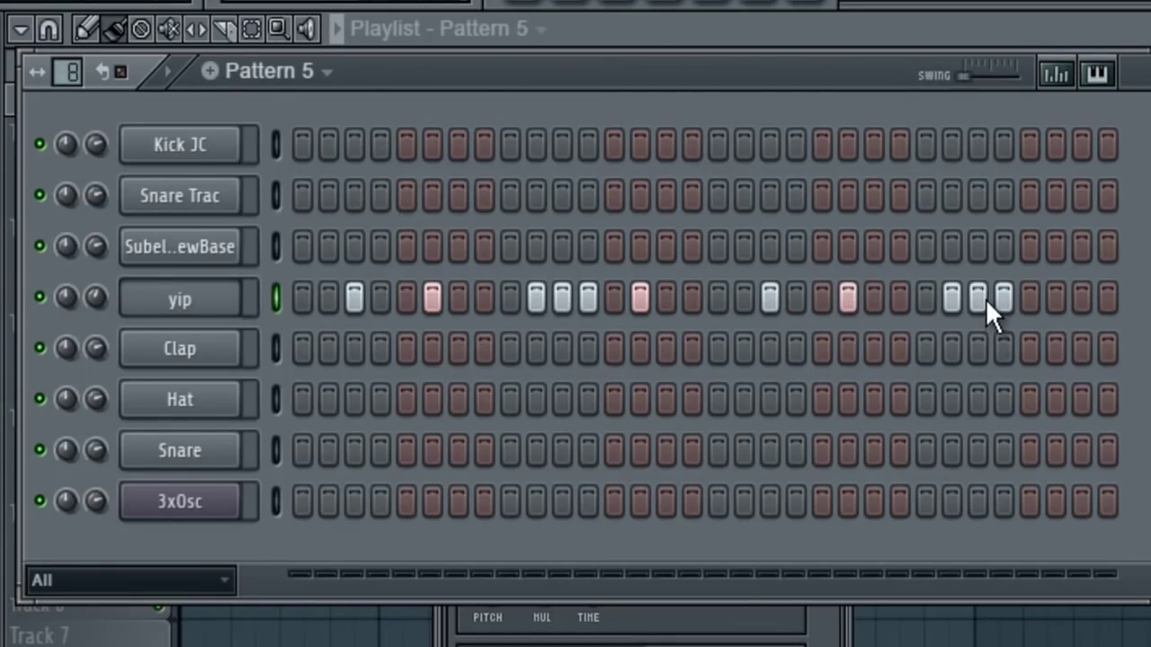
{"action": "left_click", "coordinate": [1056, 299]}
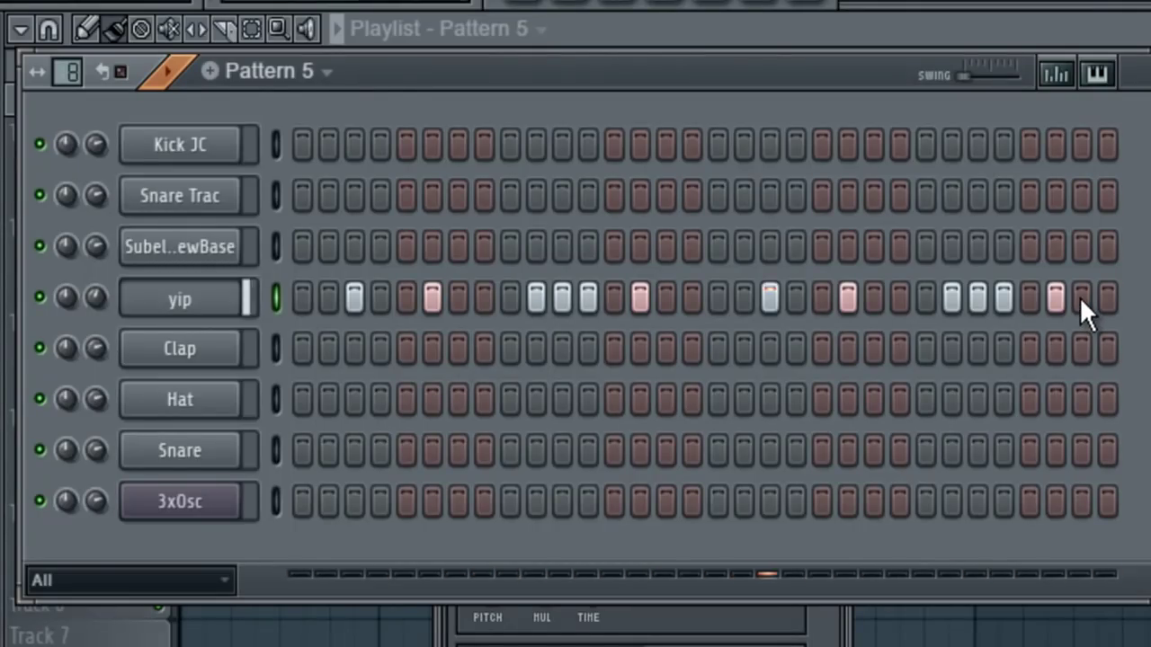
{"action": "key", "text": "space"}
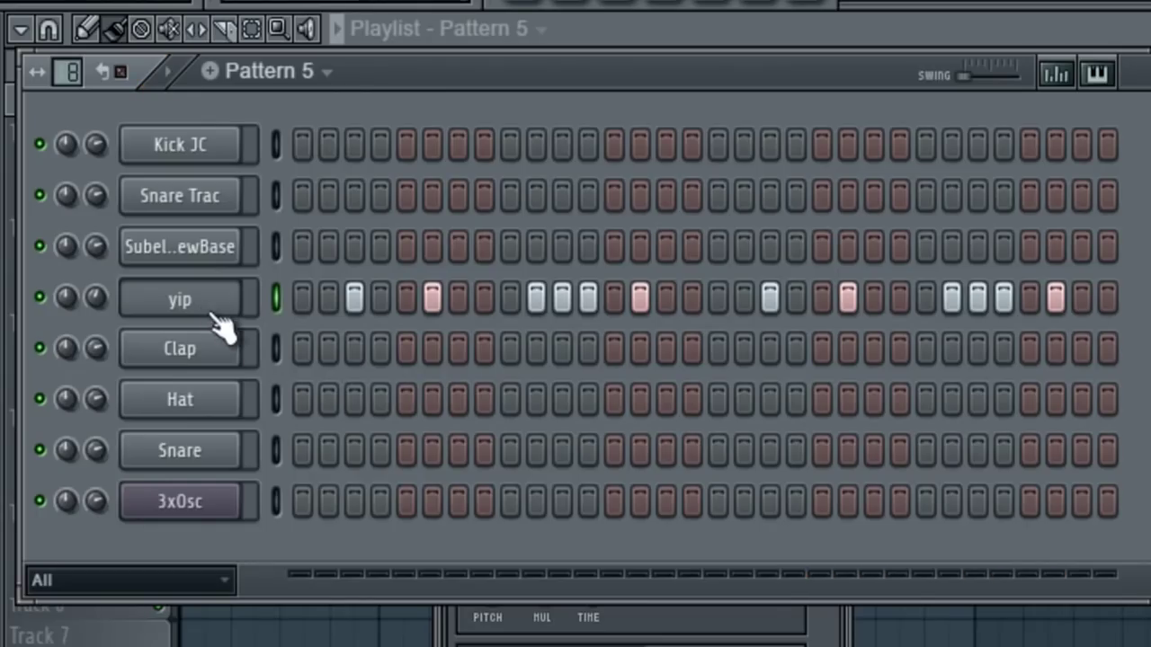
Route the yip channel to mixer track 4 and load Fruity Parametric EQ 2 on that insert's first effect slot.
{"action": "left_click", "coordinate": [207, 311]}
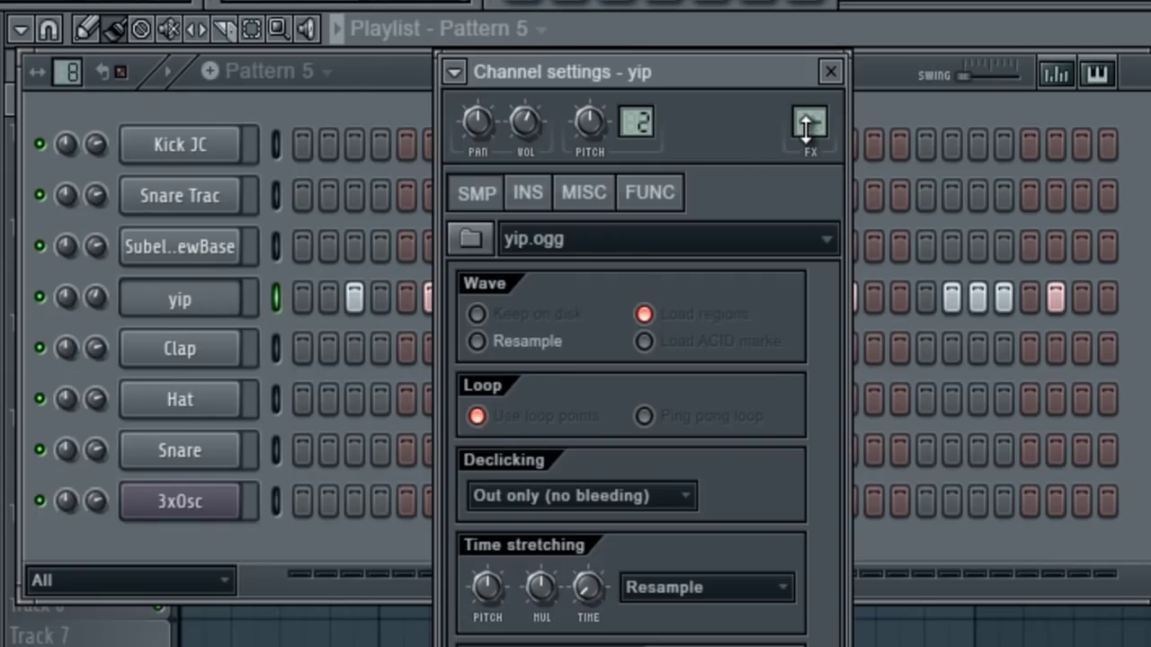
{"action": "scroll", "coordinate": [796, 126], "scroll_direction": "up", "scroll_amount": 2}
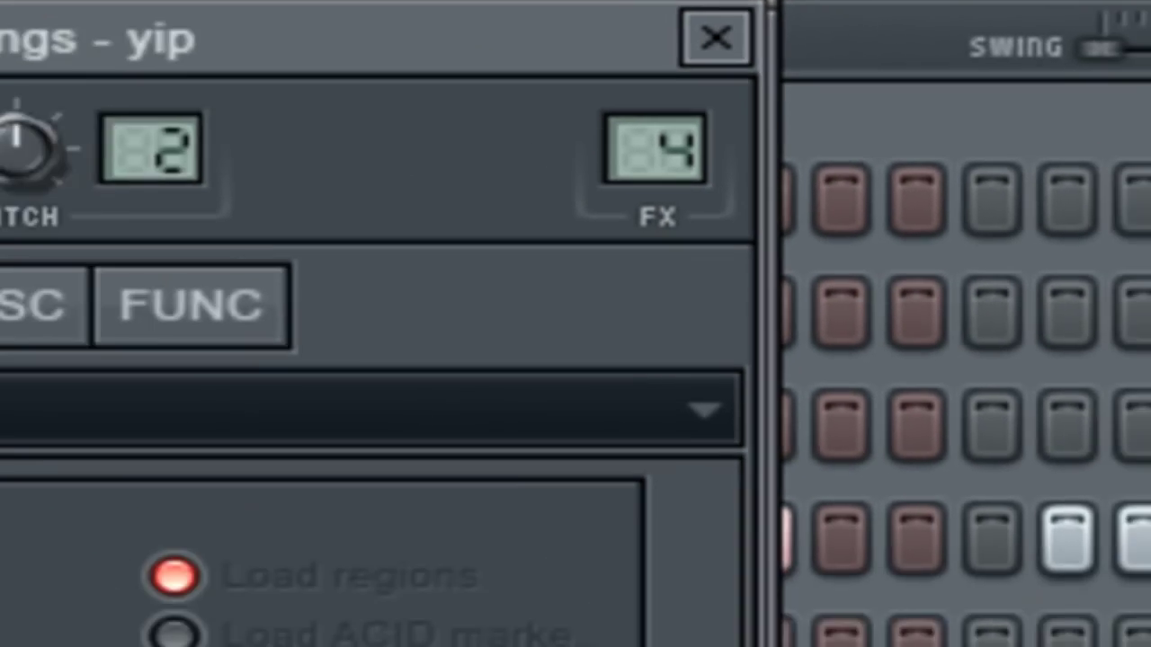
{"action": "key", "text": "F9"}
{"action": "left_click", "coordinate": [783, 111]}
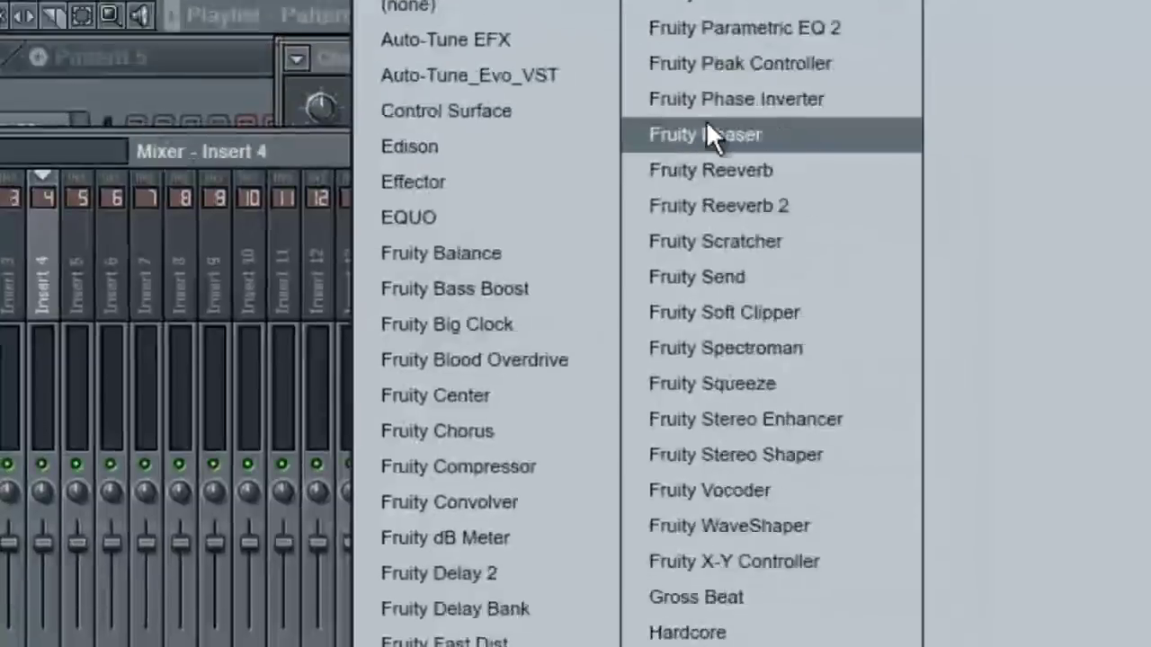
{"action": "left_click", "coordinate": [519, 225]}
Shape the yip EQ curve by raising bands 7, 5 and 2 and lowering bands 6 and 1.
{"action": "left_click_drag", "start_coordinate": [495, 502], "coordinate": [479, 430]}
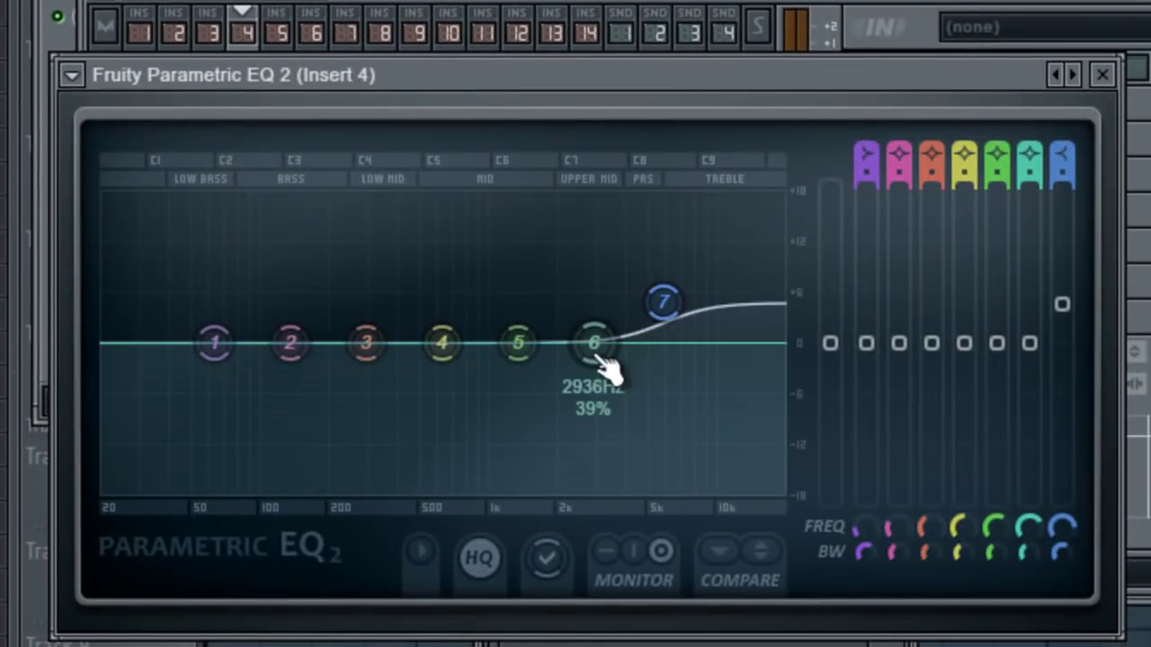
{"action": "left_click_drag", "start_coordinate": [611, 359], "coordinate": [611, 437]}
{"action": "left_click_drag", "start_coordinate": [519, 343], "coordinate": [498, 298]}
{"action": "left_click_drag", "start_coordinate": [217, 344], "coordinate": [235, 374]}
{"action": "left_click_drag", "start_coordinate": [289, 337], "coordinate": [281, 313]}
Audition yip through the EQ, then reset the band 2 level and raise band 1.
{"action": "left_click", "coordinate": [461, 640]}
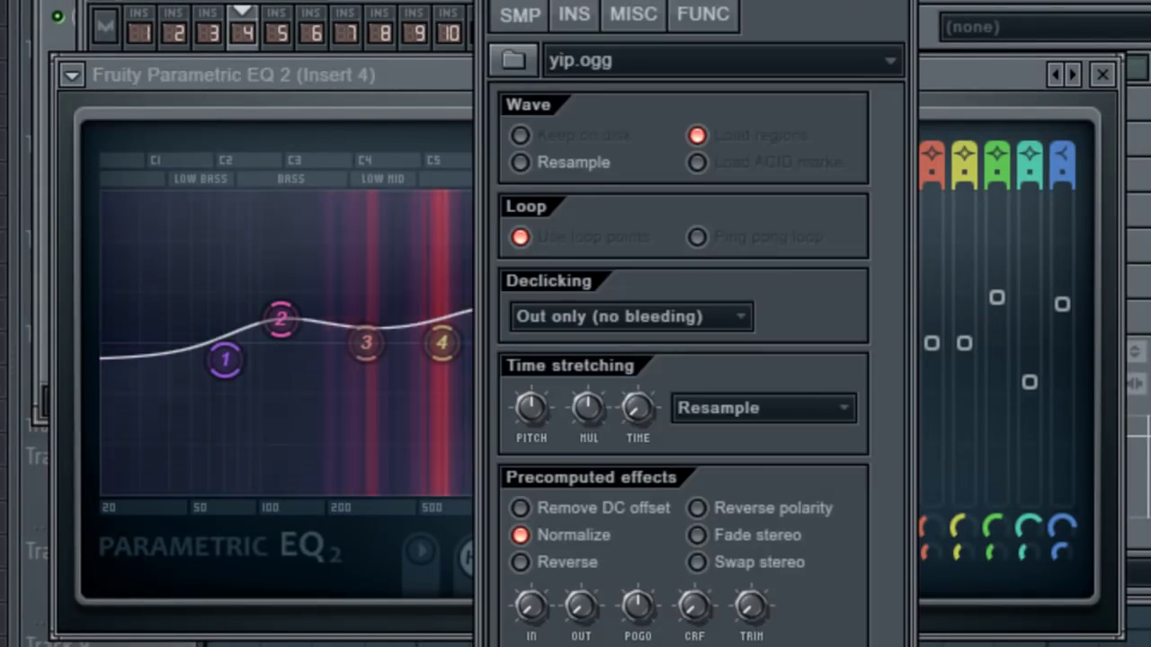
{"action": "left_click", "coordinate": [462, 545]}
{"action": "right_click", "coordinate": [897, 320]}
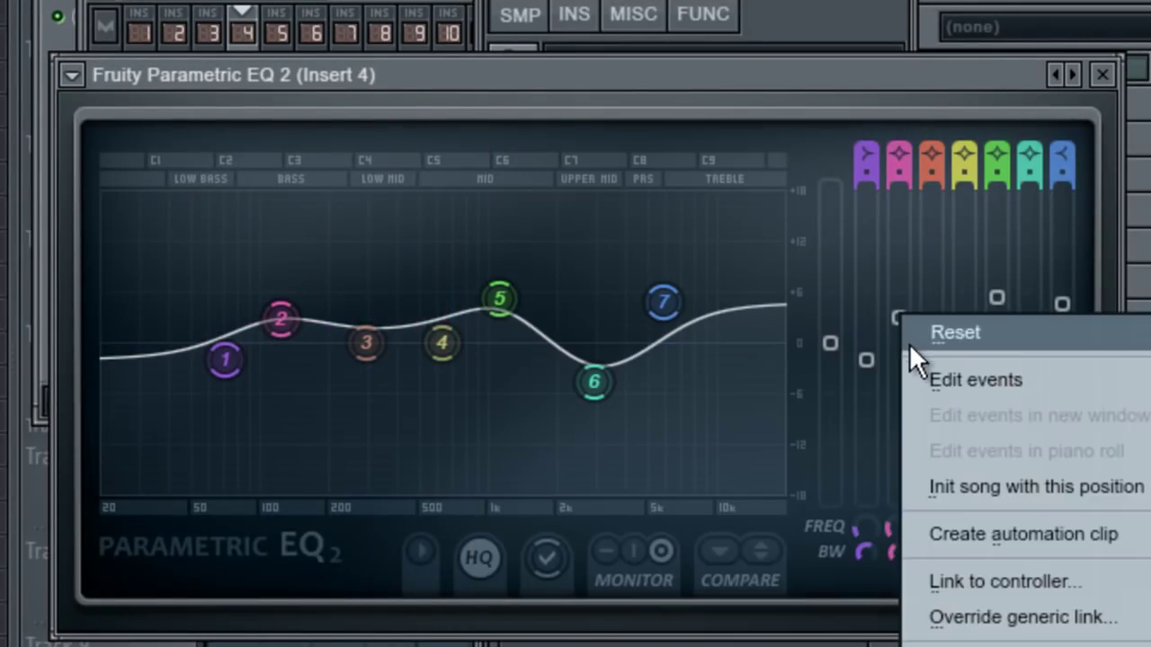
{"action": "left_click", "coordinate": [939, 329]}
{"action": "left_click_drag", "start_coordinate": [225, 359], "coordinate": [206, 326]}
{"action": "left_click", "coordinate": [575, 644]}
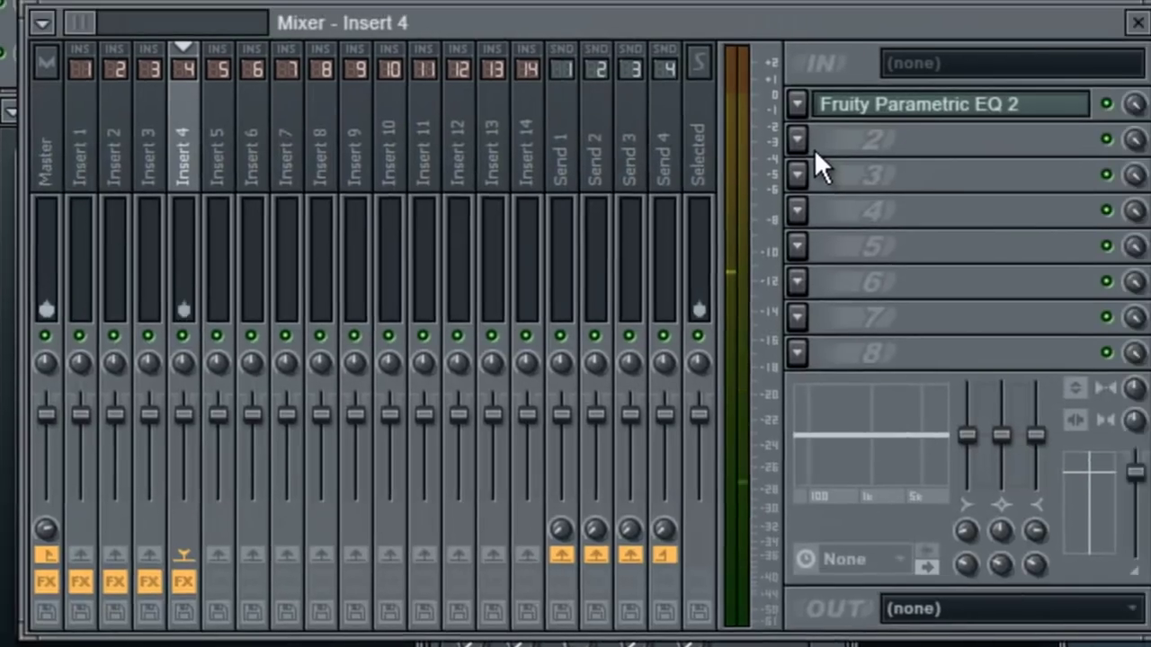
{"action": "left_click", "coordinate": [813, 149]}
{"action": "left_click", "coordinate": [601, 121]}
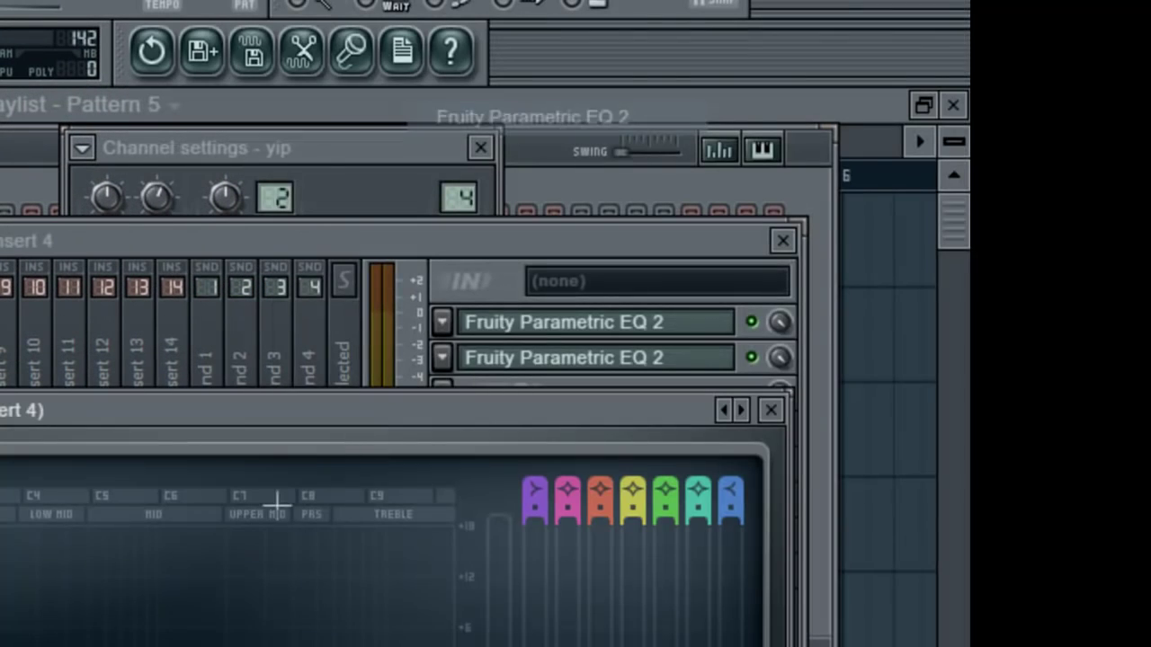
{"action": "left_click", "coordinate": [771, 410]}
Replace the plugin in Insert 4's second slot with Fruity Reeverb 2, reduce its mix level, and audition the result.
{"action": "left_click", "coordinate": [444, 360]}
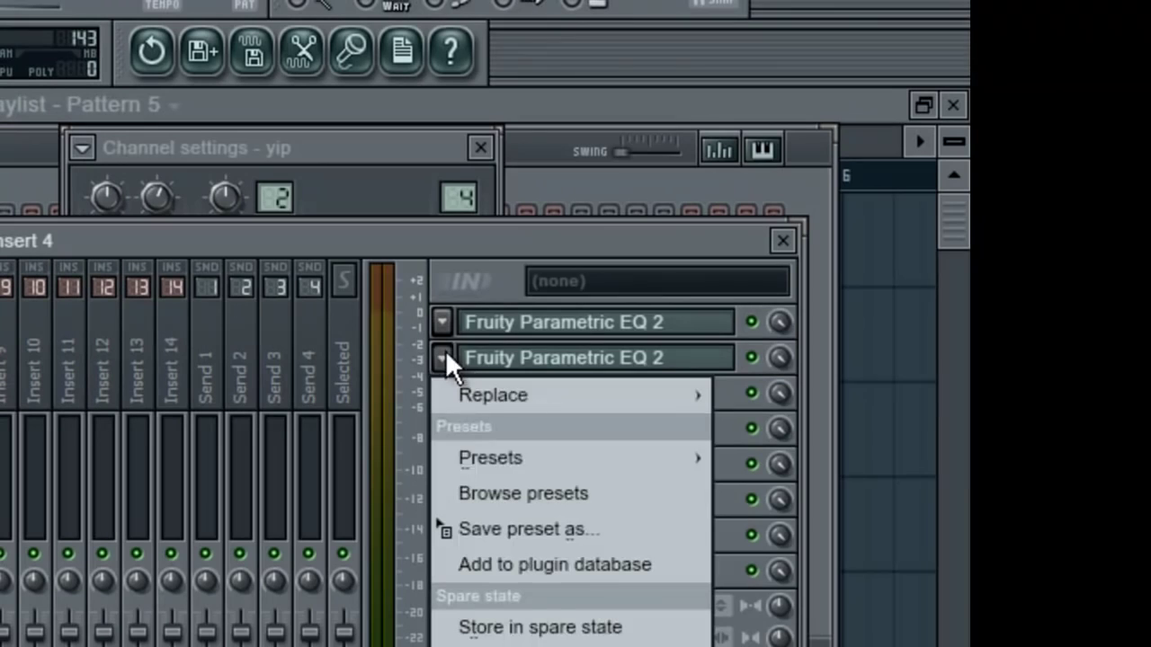
{"action": "mouse_move", "coordinate": [534, 402]}
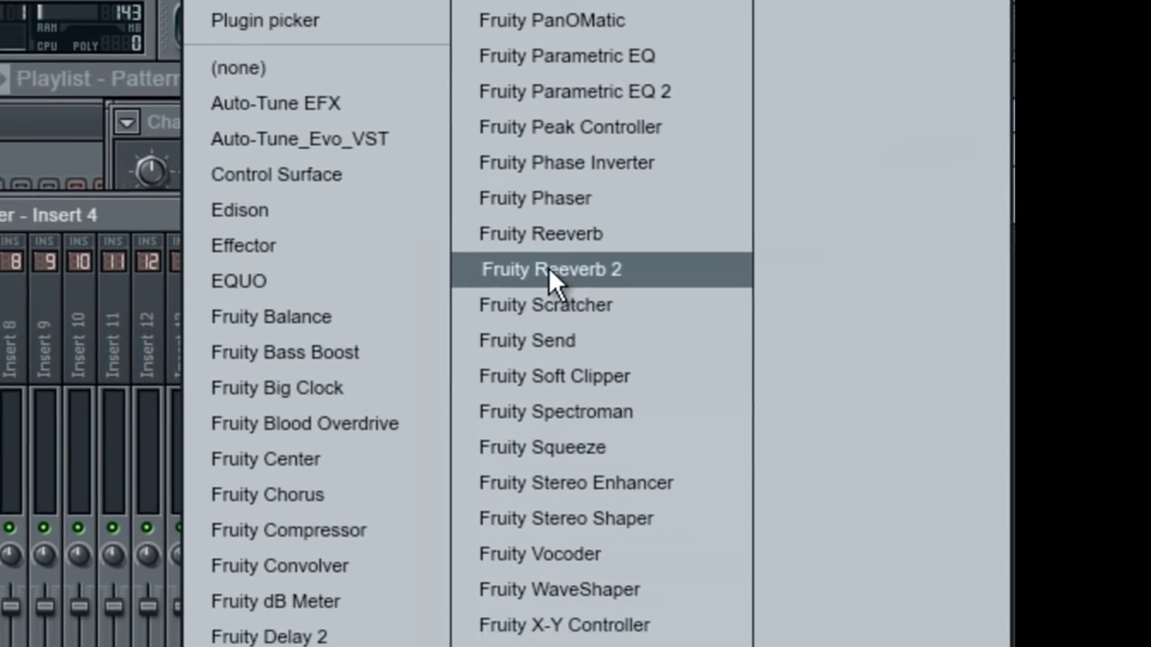
{"action": "left_click", "coordinate": [500, 296]}
{"action": "left_click", "coordinate": [886, 174]}
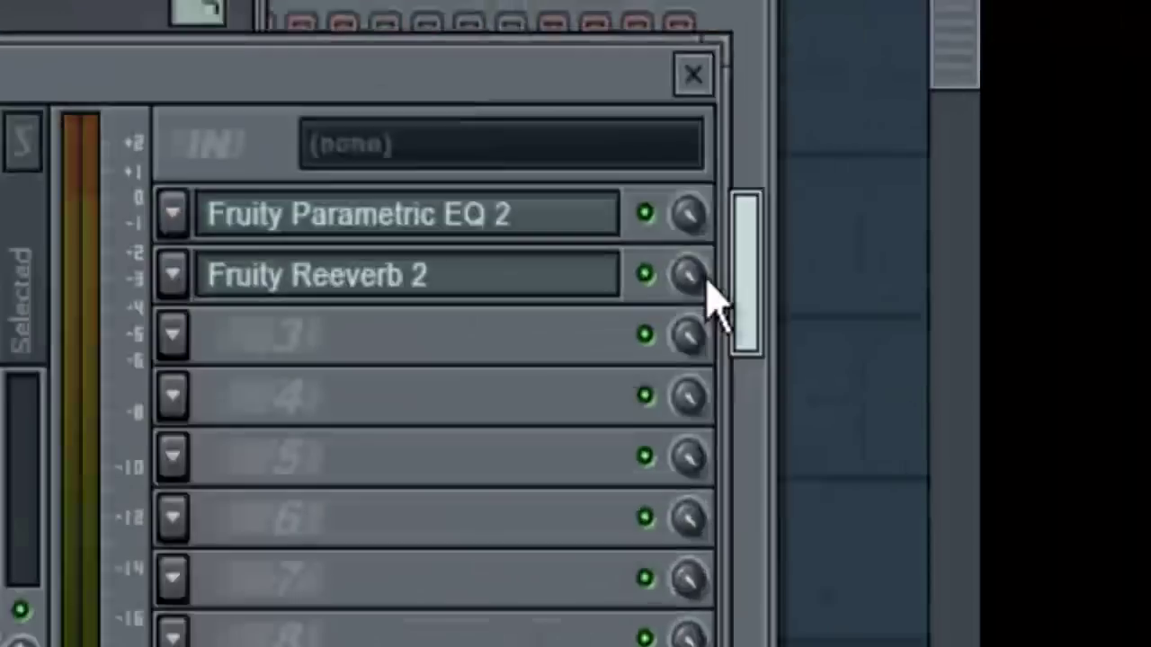
{"action": "left_click_drag", "start_coordinate": [1115, 163], "coordinate": [1115, 193]}
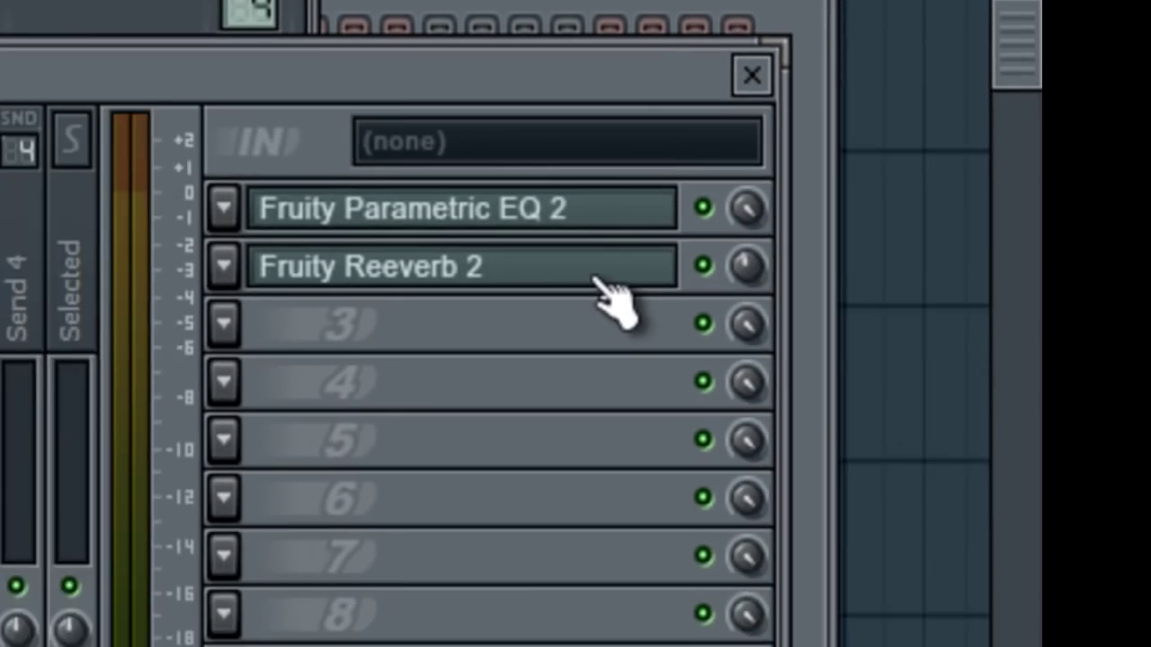
{"action": "left_click", "coordinate": [414, 324]}
{"action": "mouse_move", "coordinate": [951, 292]}
{"action": "left_mouse_down"}
{"action": "mouse_move", "coordinate": [951, 281]}
{"action": "mouse_move", "coordinate": [989, 314]}
{"action": "mouse_move", "coordinate": [955, 301]}
{"action": "left_mouse_up"}
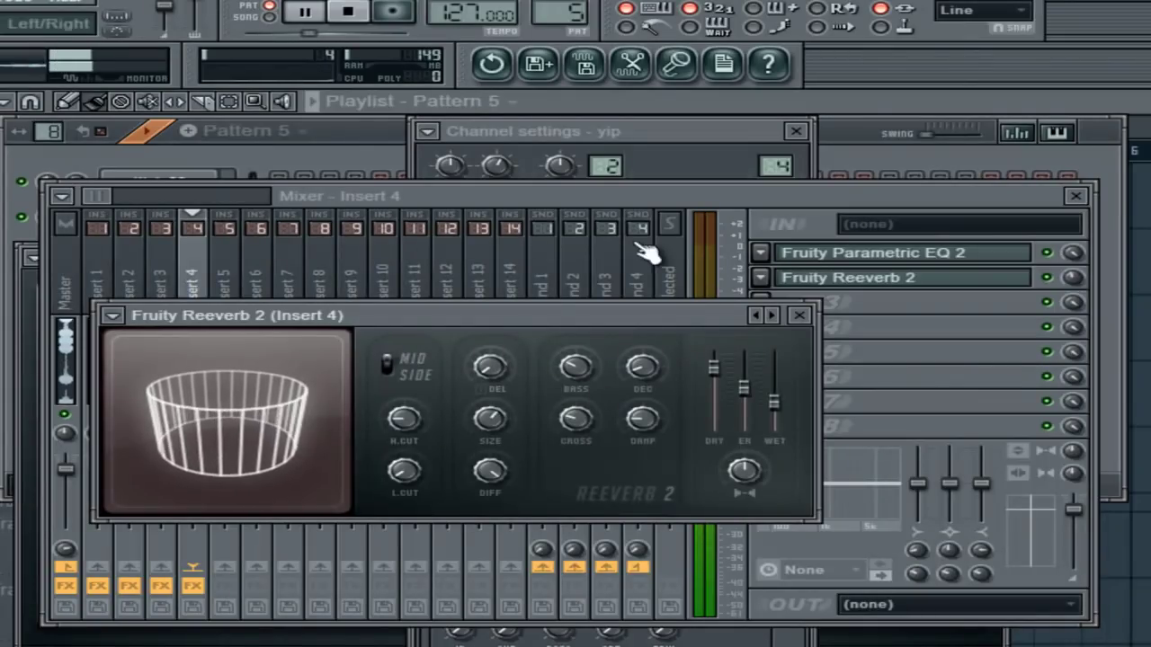
{"action": "key", "text": "space"}
Switch from the mixer to the playlist and show its first bars with the step sequencer hidden.
{"action": "left_click", "coordinate": [364, 153]}
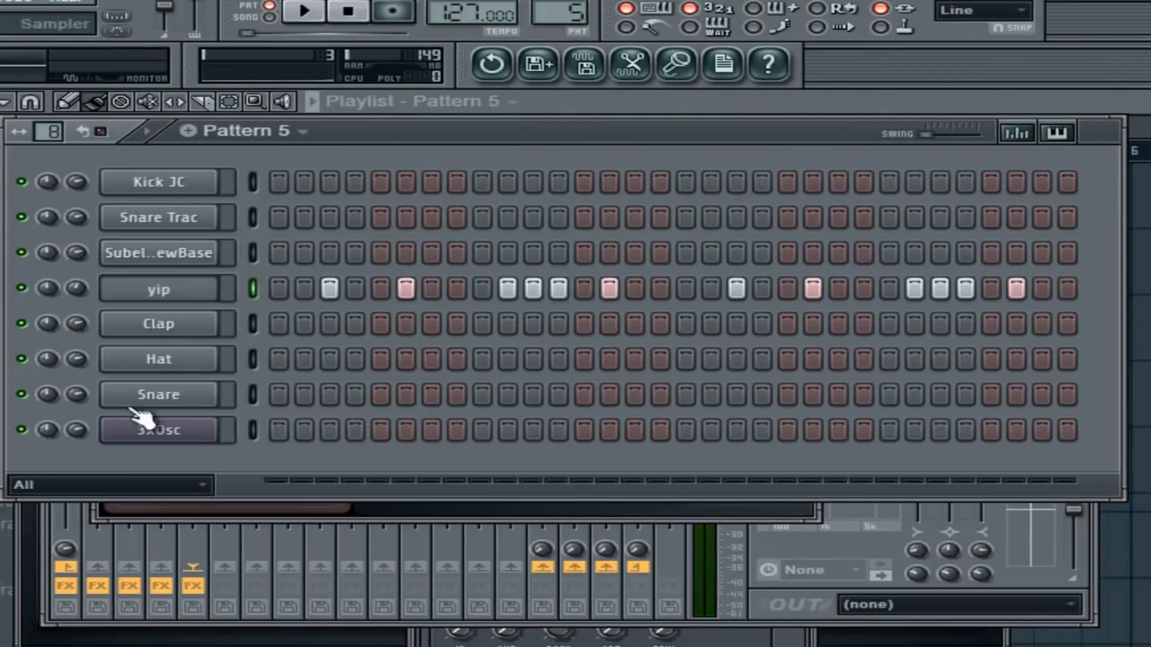
{"action": "left_click", "coordinate": [5, 593]}
{"action": "left_click_drag", "start_coordinate": [628, 126], "coordinate": [398, 131]}
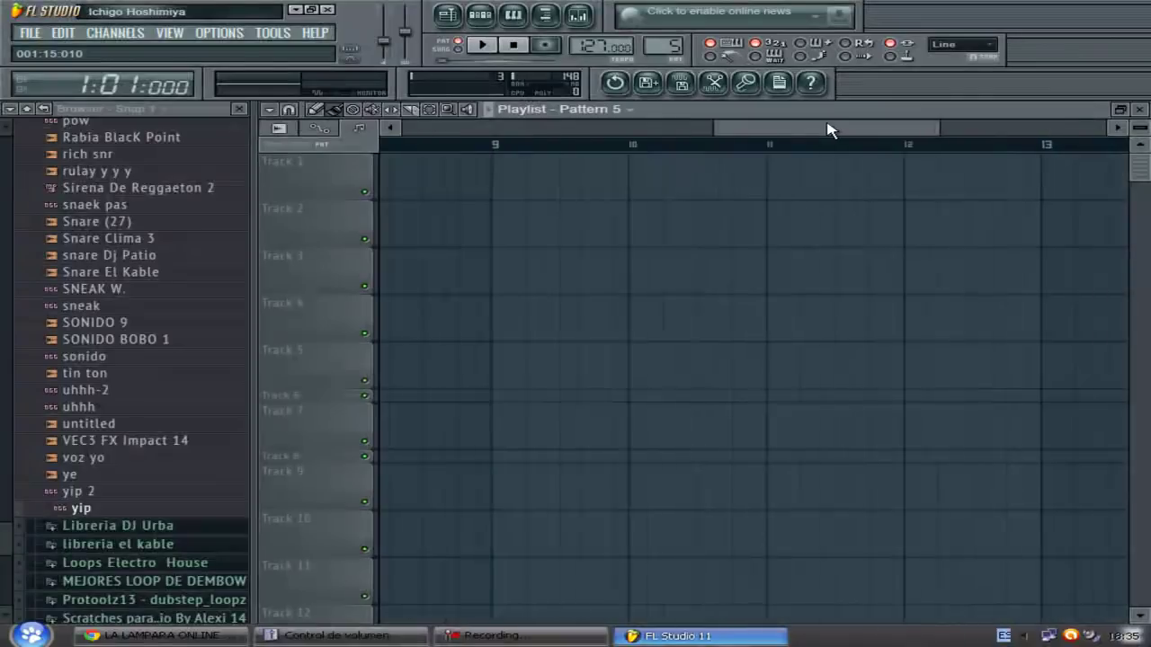
{"action": "left_click_drag", "start_coordinate": [627, 128], "coordinate": [900, 128]}
{"action": "left_click", "coordinate": [481, 16]}
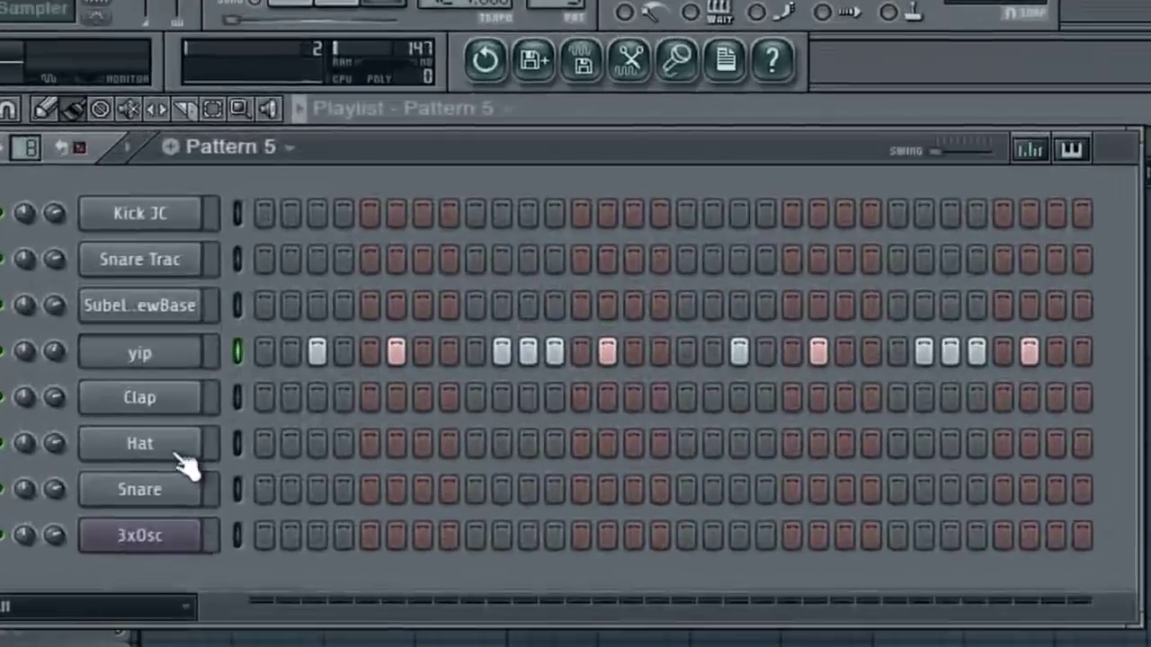
{"action": "key", "text": "F6"}
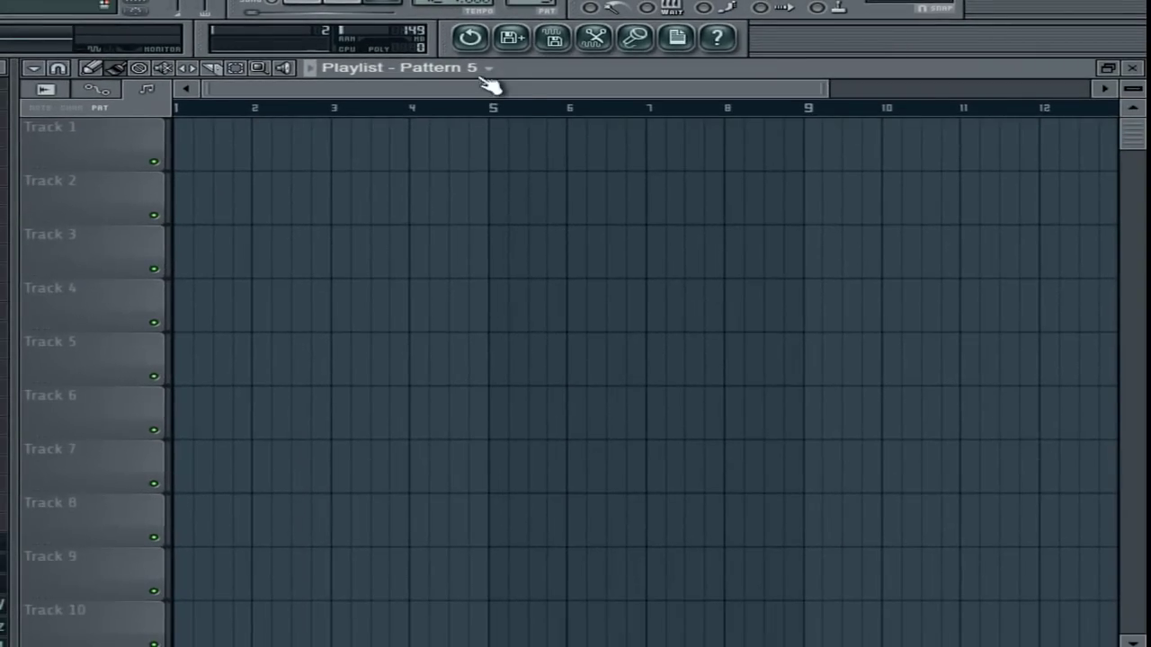
{"action": "left_click", "coordinate": [508, 109]}
{"action": "left_click", "coordinate": [449, 104]}
{"action": "left_click", "coordinate": [405, 147]}
{"action": "left_click_drag", "start_coordinate": [405, 146], "coordinate": [250, 147]}
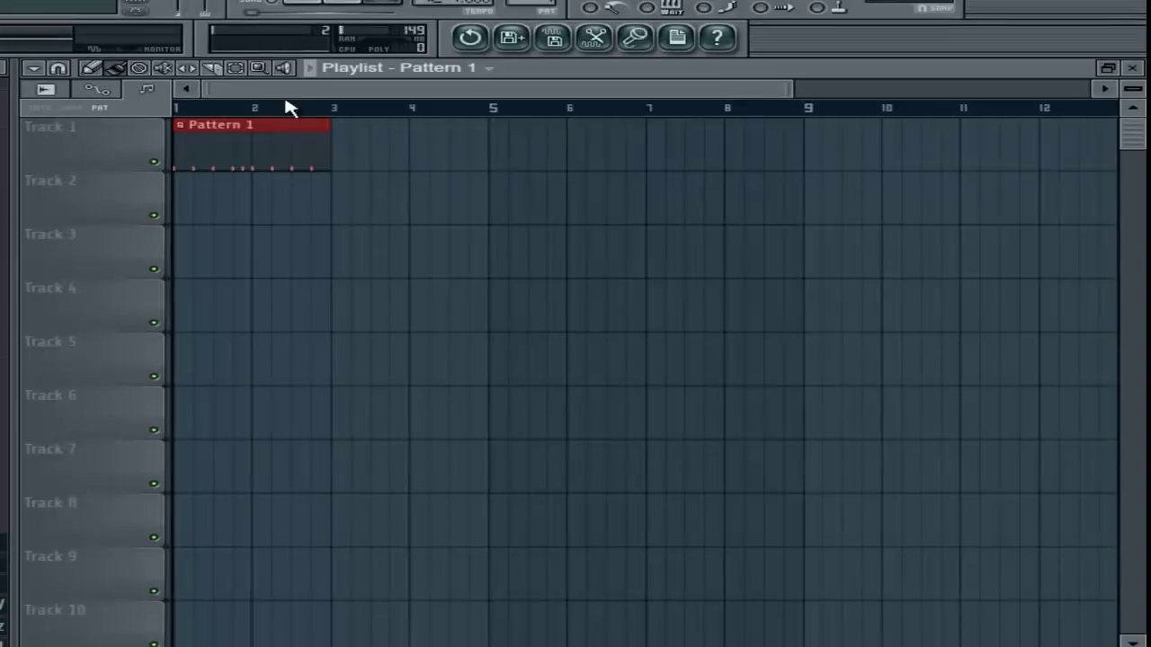
{"action": "right_click", "coordinate": [290, 156]}
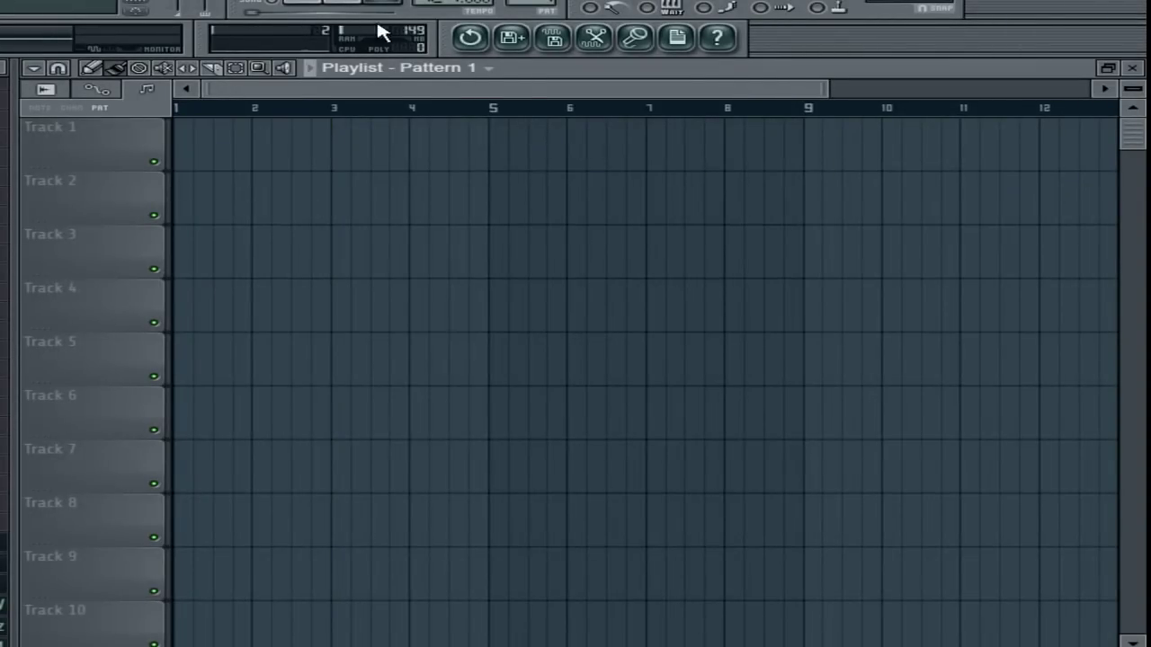
Place a Pattern 2 clip at bar 1 on Track 1 of the playlist.
{"action": "left_click", "coordinate": [466, 68]}
{"action": "left_click", "coordinate": [465, 123]}
{"action": "left_click", "coordinate": [234, 156]}
{"action": "left_click_drag", "start_coordinate": [234, 156], "coordinate": [191, 161]}
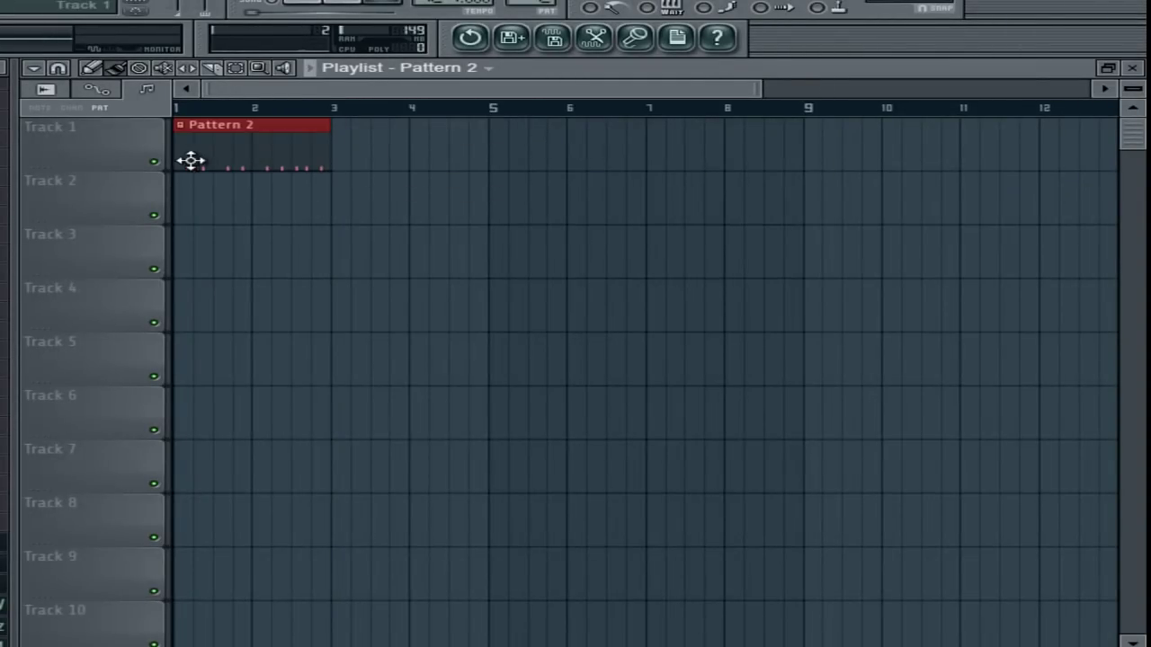
Place a Pattern 3 clip at bar 1 on Track 2 and switch playback to song mode.
{"action": "left_click", "coordinate": [495, 69]}
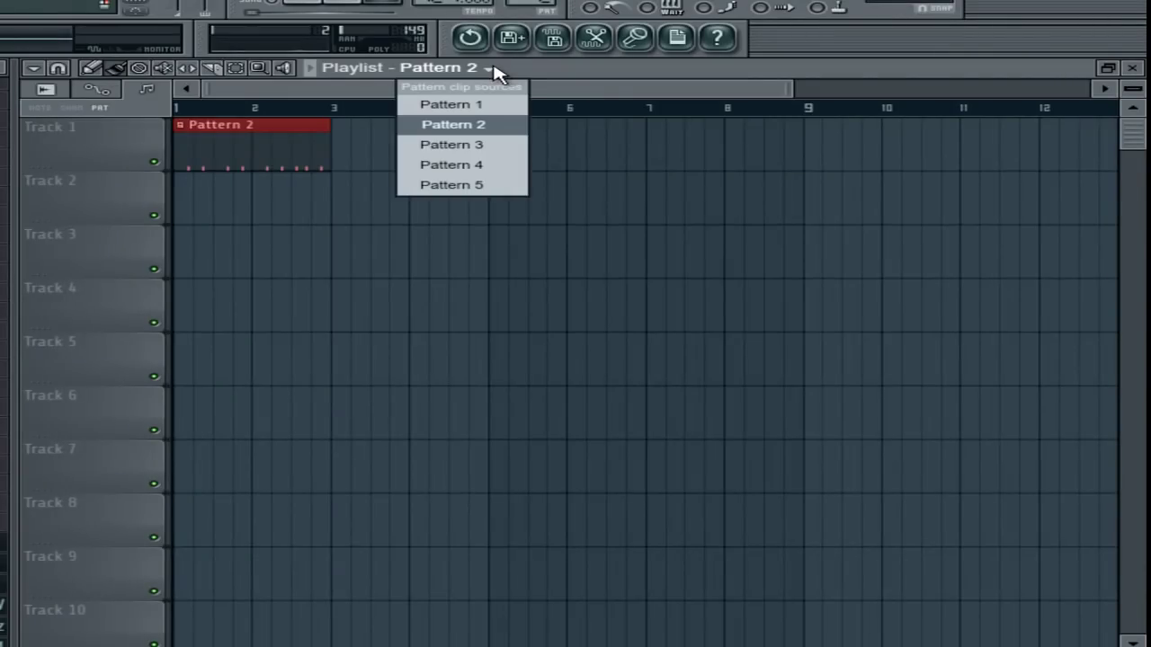
{"action": "left_click", "coordinate": [494, 145]}
{"action": "left_click", "coordinate": [376, 193]}
{"action": "left_click_drag", "start_coordinate": [429, 194], "coordinate": [231, 193]}
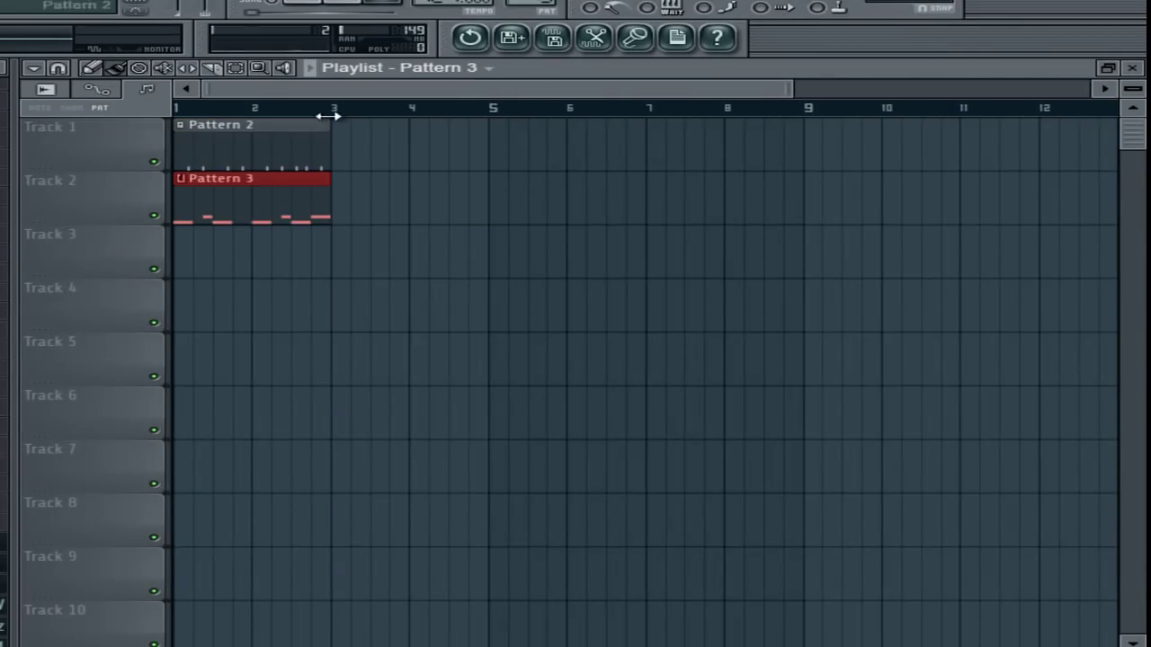
{"action": "left_click", "coordinate": [308, 7]}
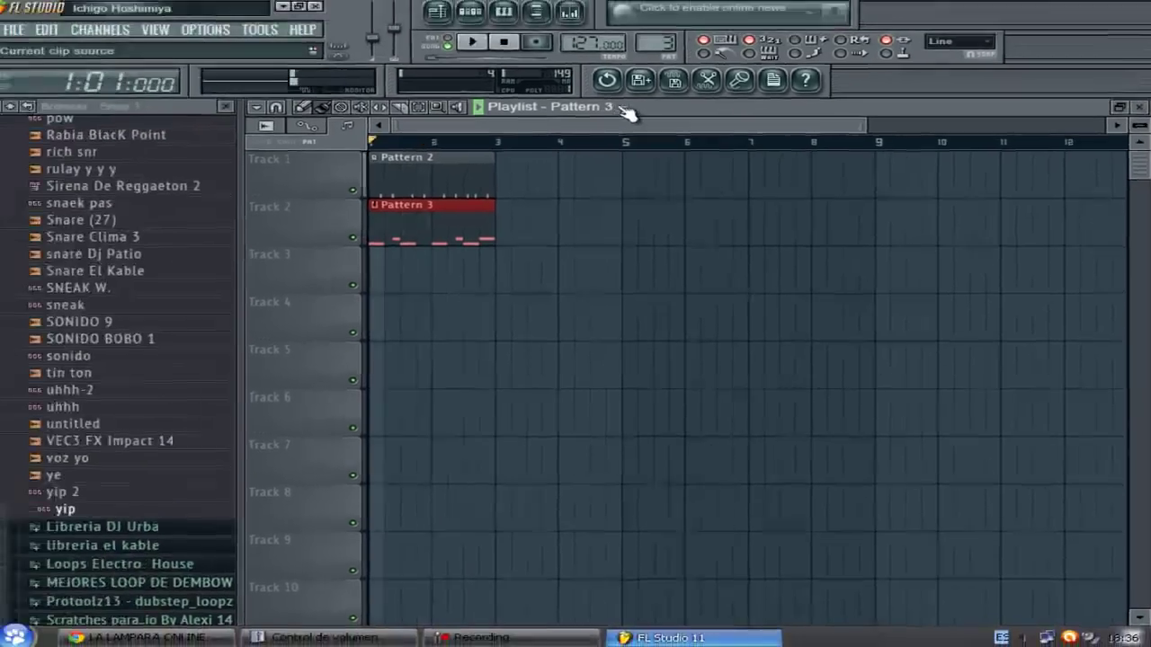
Place a Pattern 4 clip at bar 1 on Track 3 of the playlist.
{"action": "left_click", "coordinate": [488, 68]}
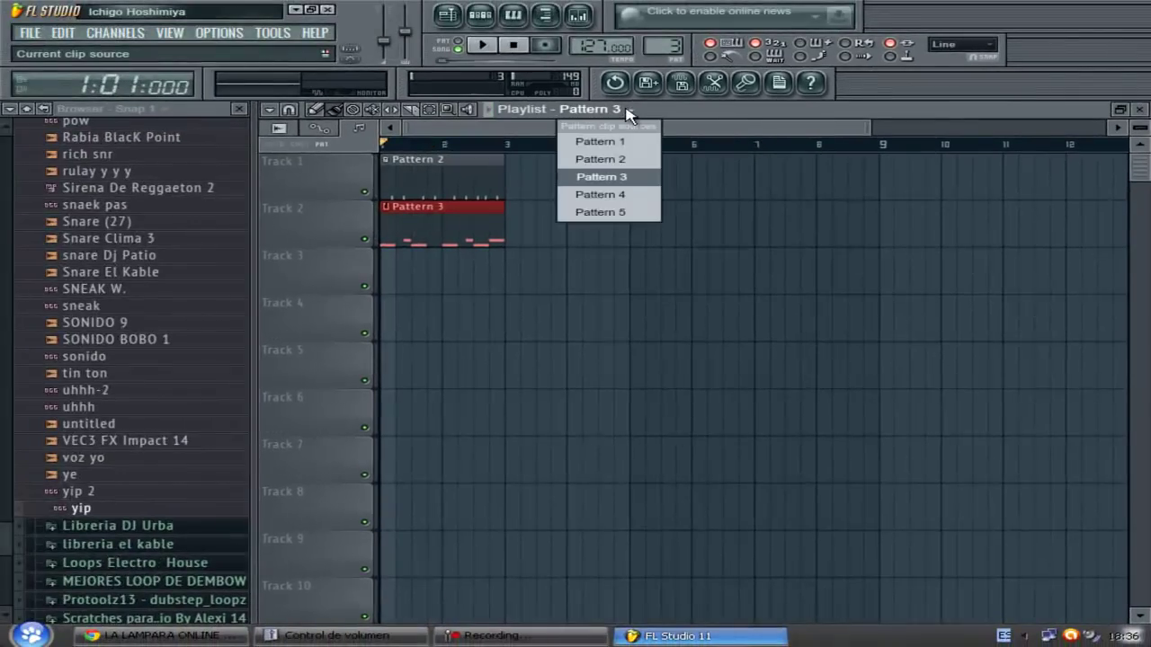
{"action": "left_click", "coordinate": [641, 203]}
{"action": "left_click_drag", "start_coordinate": [490, 269], "coordinate": [388, 281]}
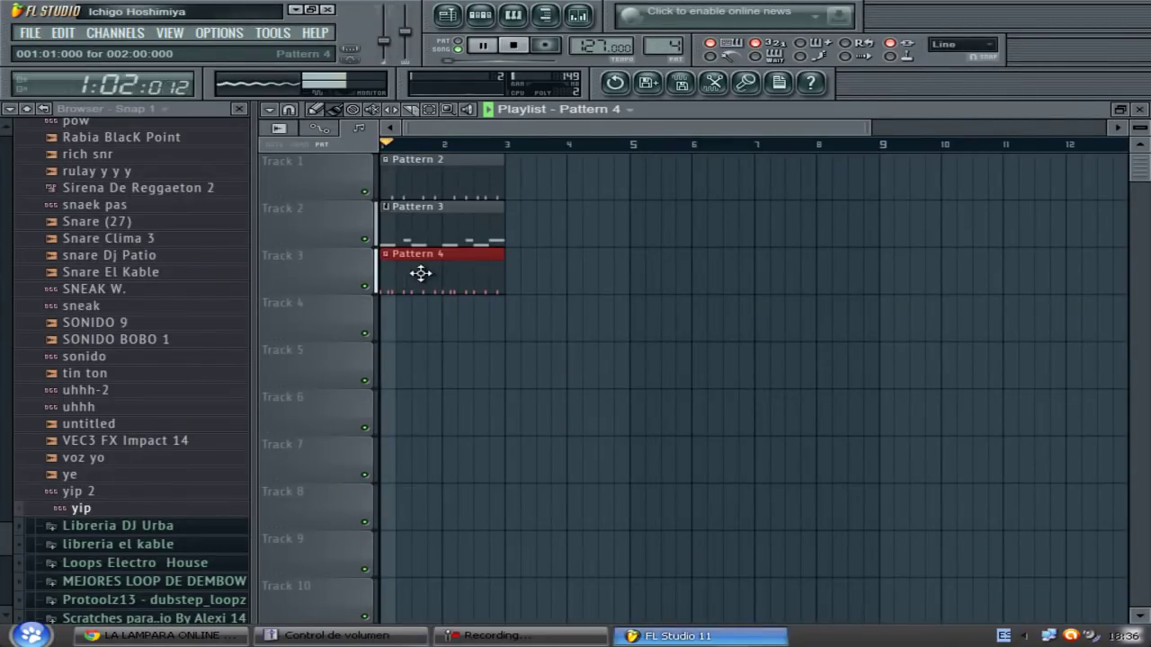
Repeat the Pattern 4, Pattern 3 and Pattern 2 clips at bar 3 on their own tracks.
{"action": "left_click_drag", "start_coordinate": [489, 275], "coordinate": [540, 262]}
{"action": "mouse_move", "coordinate": [492, 232]}
{"action": "left_mouse_down"}
{"action": "mouse_move", "coordinate": [509, 231]}
{"action": "mouse_move", "coordinate": [480, 231]}
{"action": "left_mouse_up"}
{"action": "key", "text": "space"}
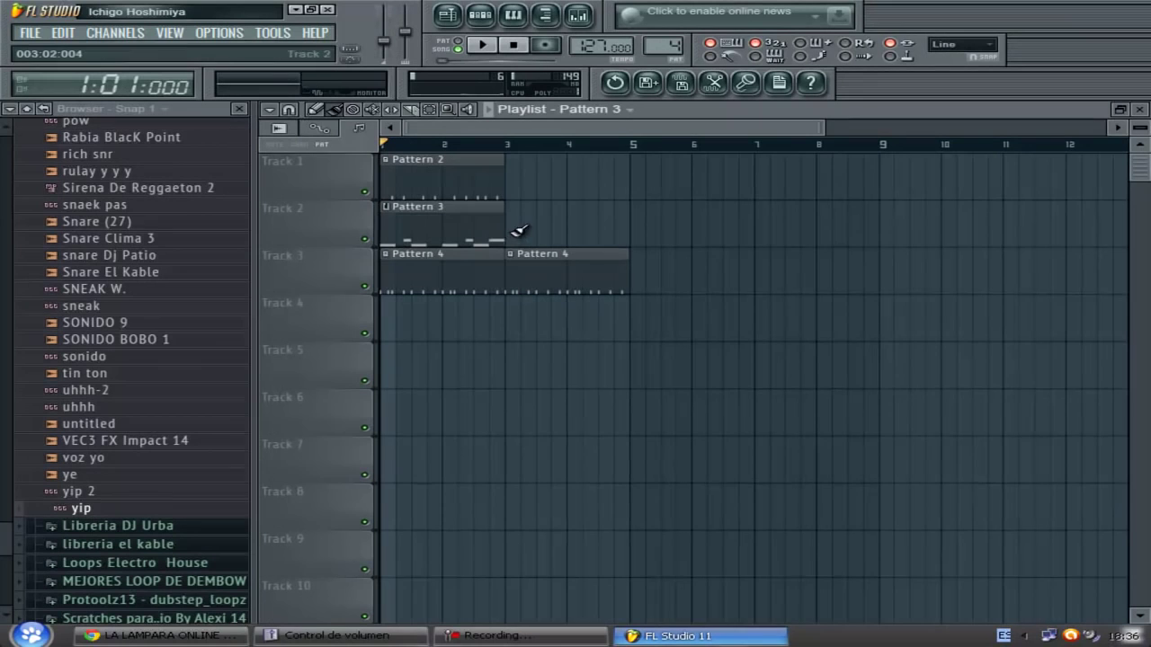
{"action": "left_click", "coordinate": [518, 231]}
{"action": "left_click", "coordinate": [488, 186]}
{"action": "left_click", "coordinate": [524, 186]}
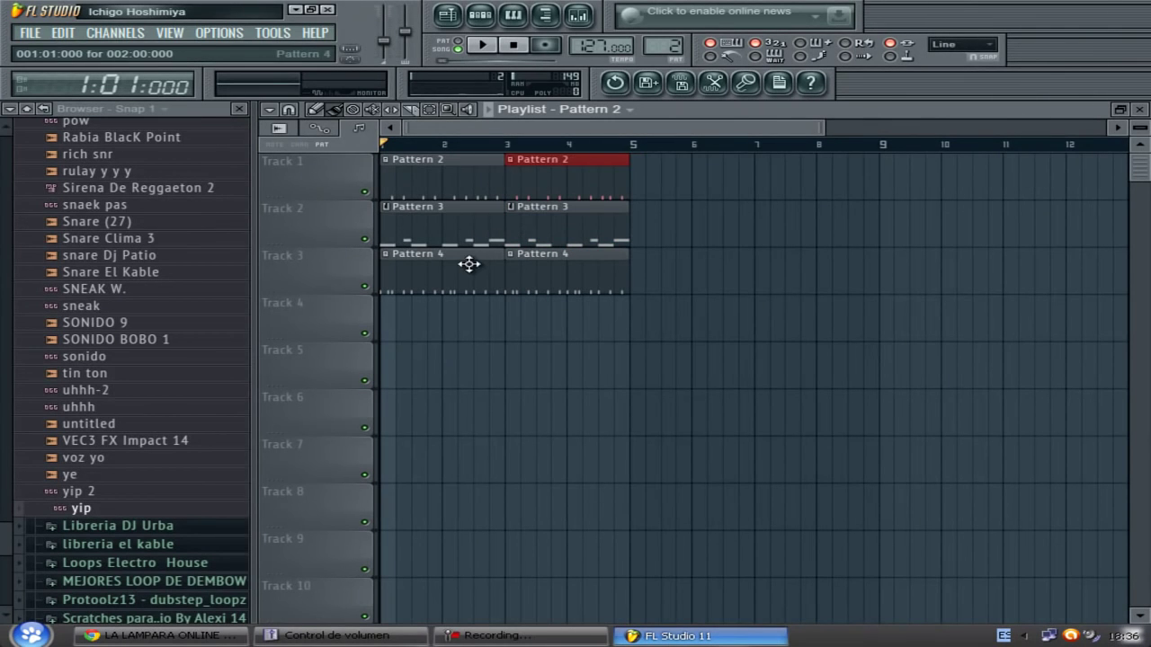
Play the four-bar playlist arrangement in song mode and stop playback.
{"action": "key", "text": "space"}
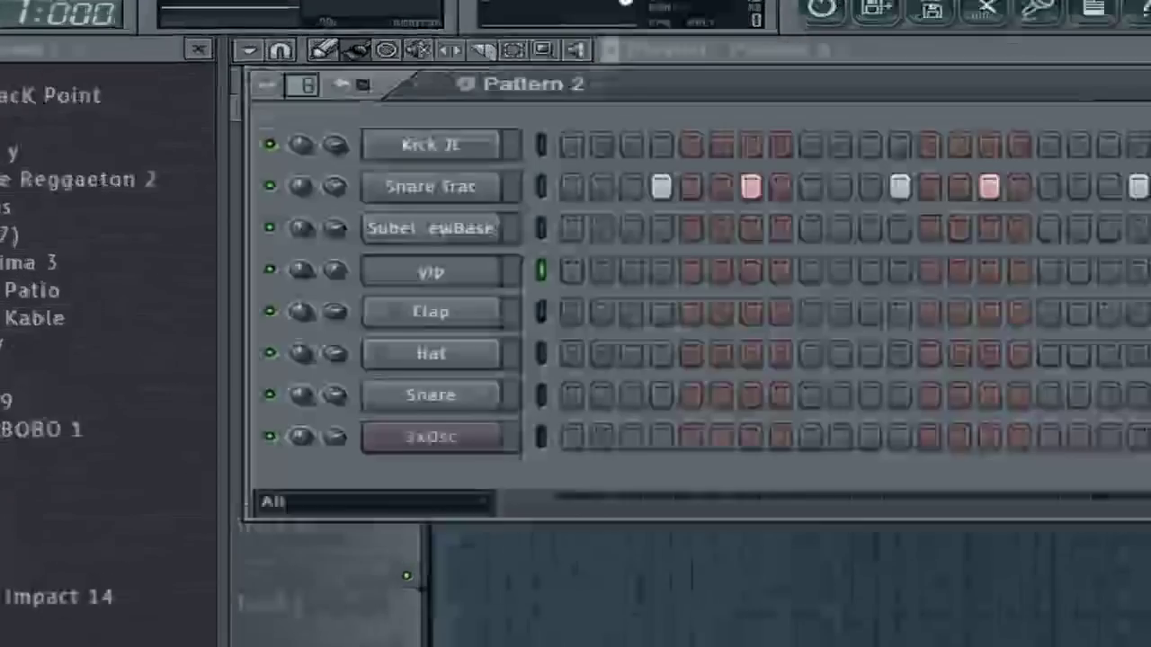
{"action": "key", "text": "space"}
{"action": "left_click_drag", "start_coordinate": [353, 243], "coordinate": [377, 355]}
{"action": "key", "text": "space"}
{"action": "left_click", "coordinate": [296, 623]}
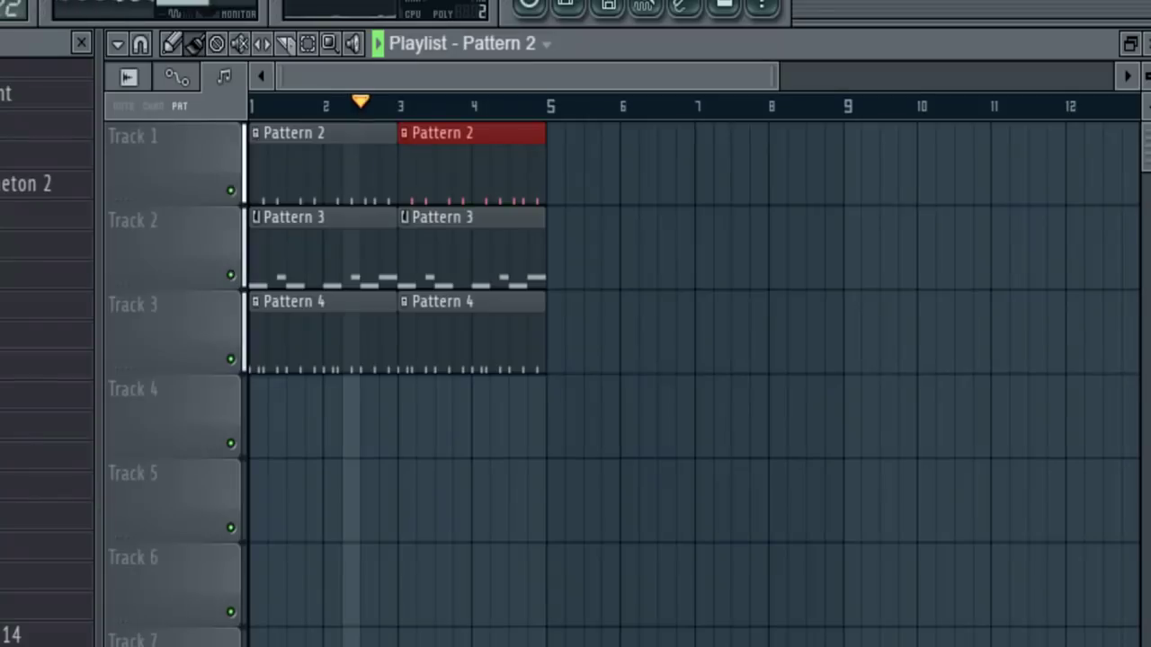
{"action": "scroll", "coordinate": [5, 517], "scroll_direction": "up", "scroll_amount": 12}
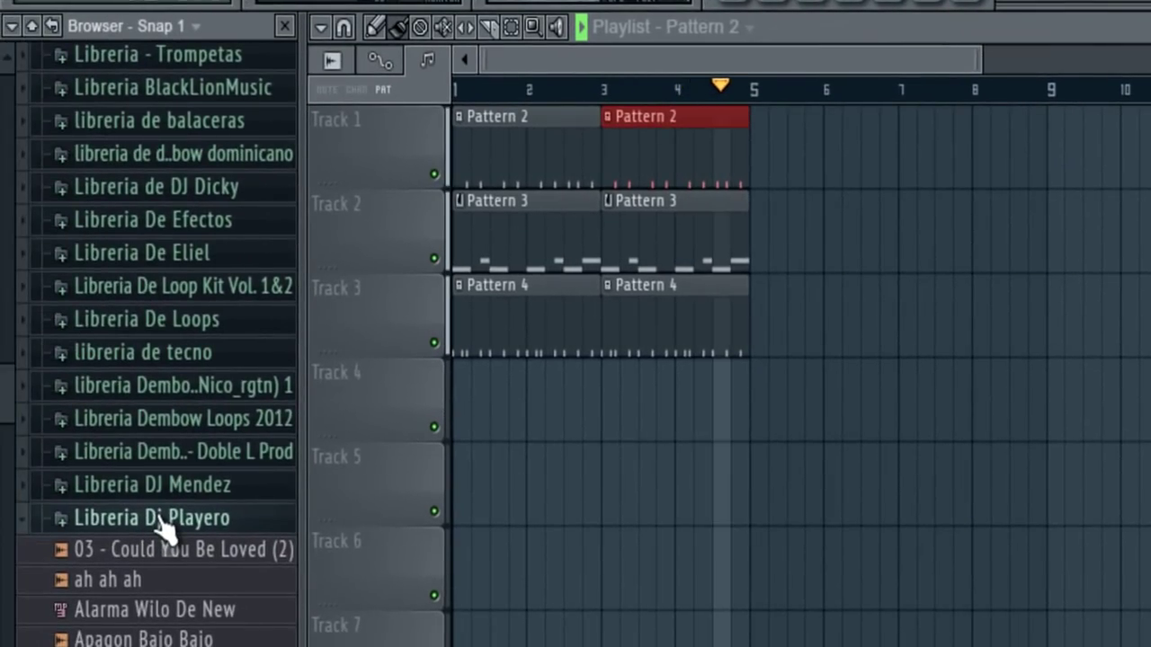
{"action": "key", "text": "space"}
Close the Libreria Dj Playero folder, open Libreria - Luny Tunes and audition the CHIUUU sample.
{"action": "left_click", "coordinate": [157, 520]}
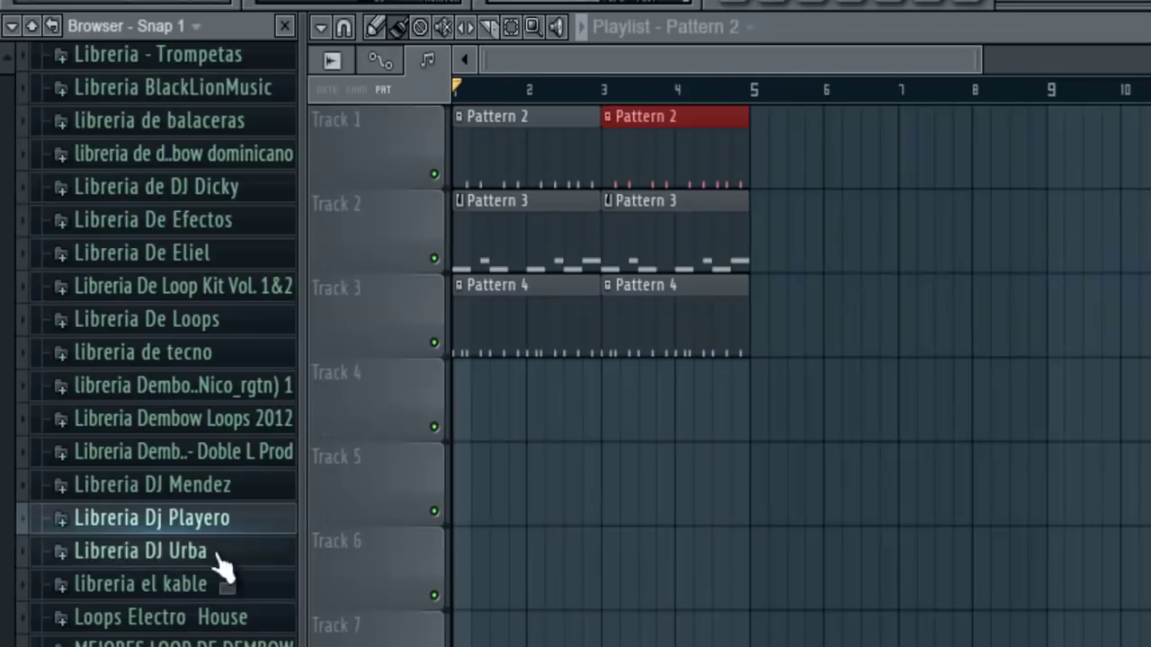
{"action": "scroll", "coordinate": [224, 570], "scroll_direction": "up", "scroll_amount": 2}
{"action": "scroll", "coordinate": [158, 341], "scroll_direction": "down", "scroll_amount": 2}
{"action": "scroll", "coordinate": [157, 342], "scroll_direction": "up", "scroll_amount": 5}
{"action": "left_click_drag", "start_coordinate": [10, 646], "coordinate": [12, 605]}
{"action": "left_click", "coordinate": [151, 398]}
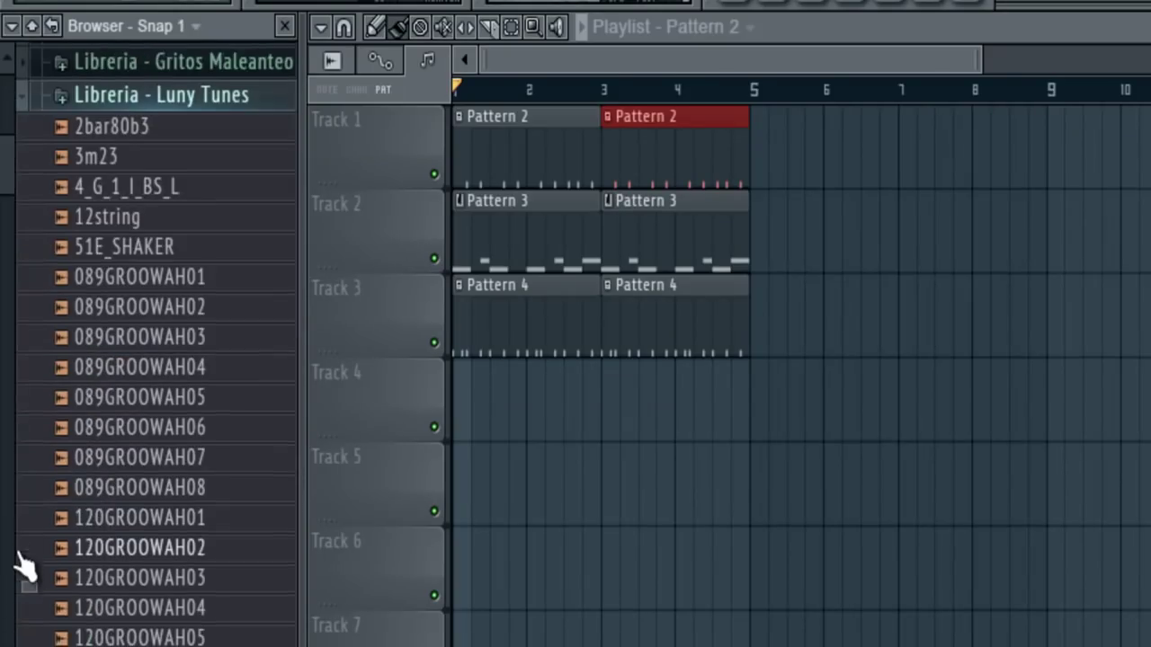
{"action": "left_click_drag", "start_coordinate": [3, 191], "coordinate": [3, 271]}
{"action": "left_click", "coordinate": [124, 141]}
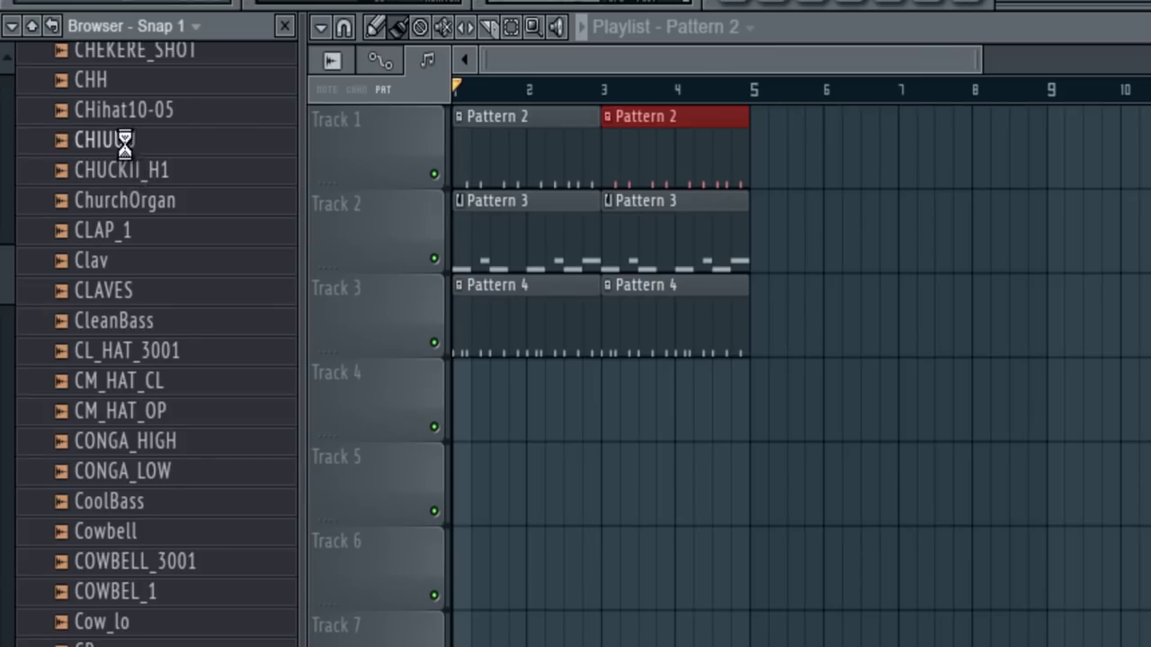
Place the CHIUUU sample at bar 5 on Track 4, closing its channel settings and the Luny Tunes folder.
{"action": "left_click_drag", "start_coordinate": [306, 200], "coordinate": [751, 398]}
{"action": "double_click", "coordinate": [765, 401]}
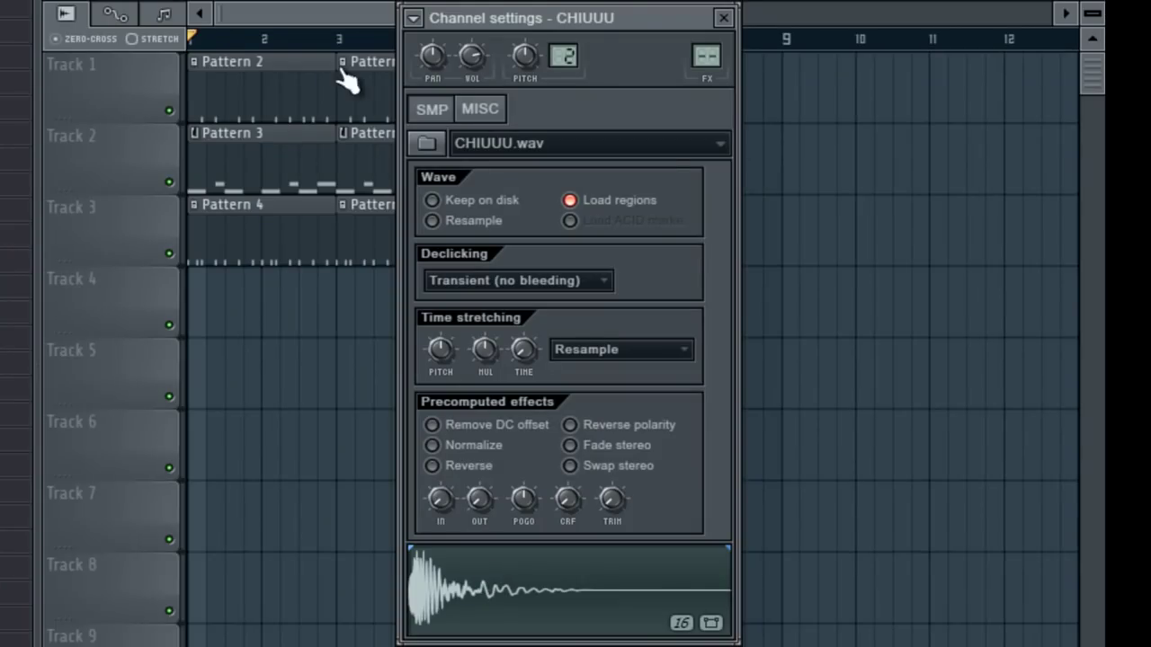
{"action": "key", "text": "Escape"}
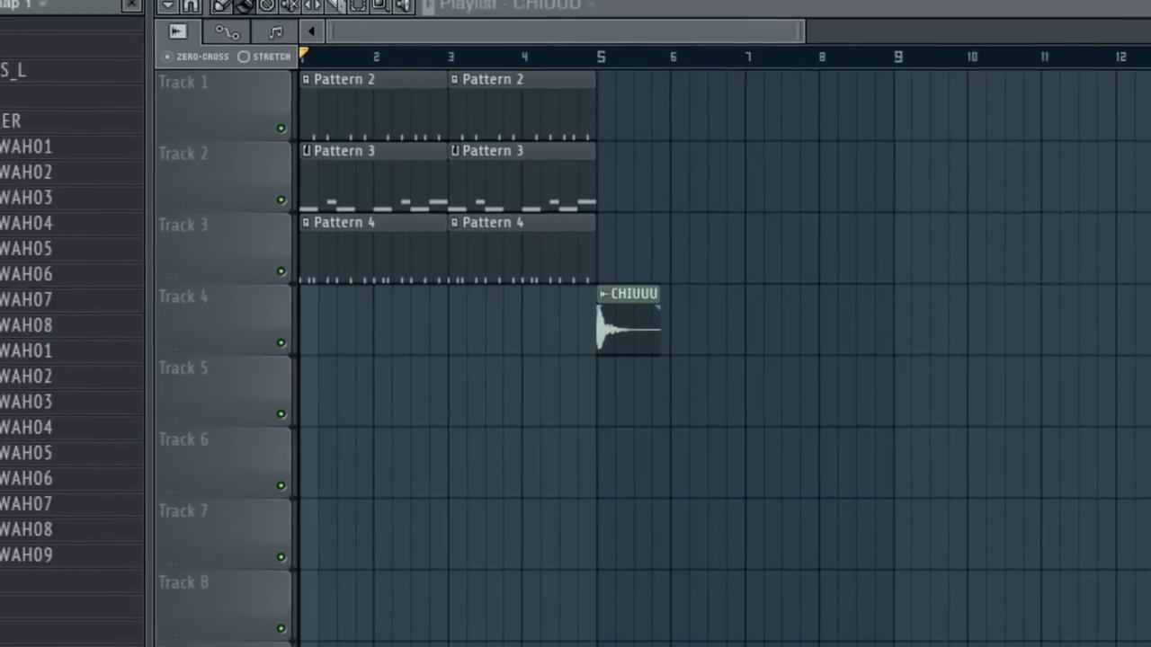
{"action": "scroll", "coordinate": [86, 296], "scroll_direction": "up", "scroll_amount": 4}
{"action": "left_click", "coordinate": [103, 357]}
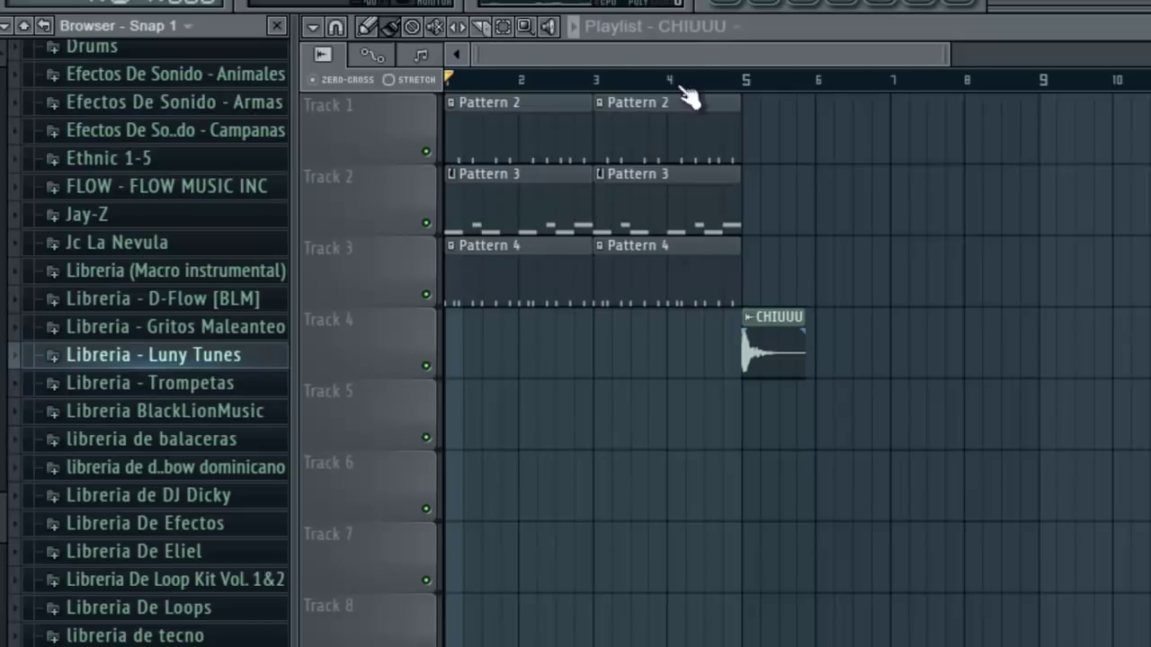
Play back the arrangement, stop it, and place a Pattern 1 clip at bar 6 on Track 5.
{"action": "left_click", "coordinate": [735, 27]}
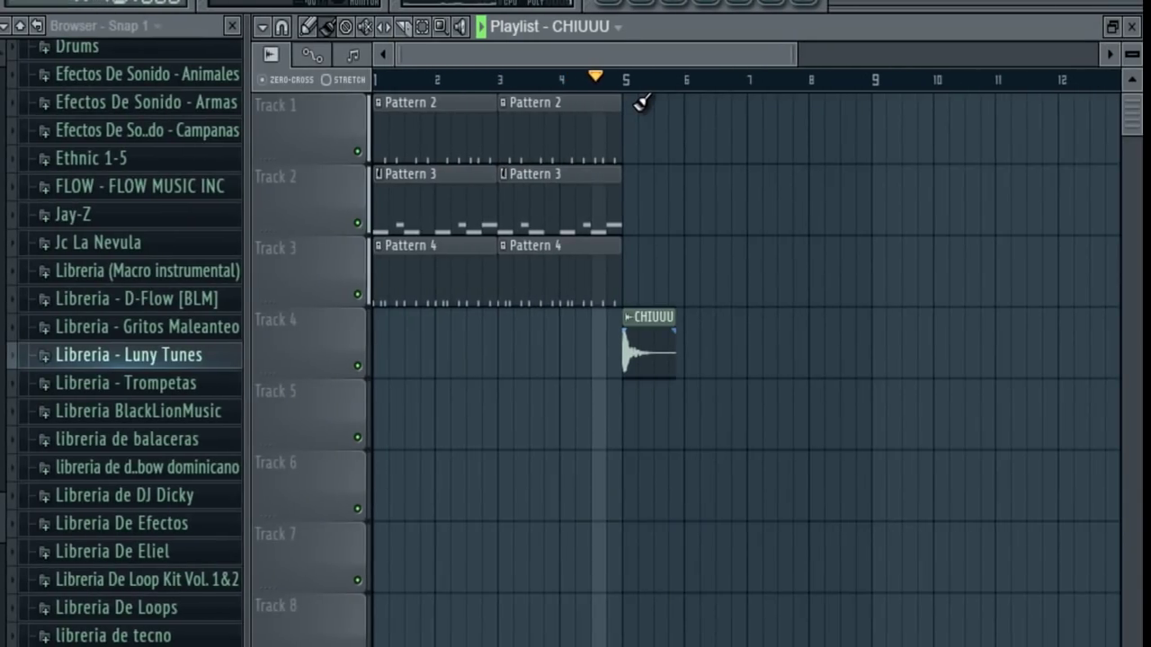
{"action": "key", "text": "space"}
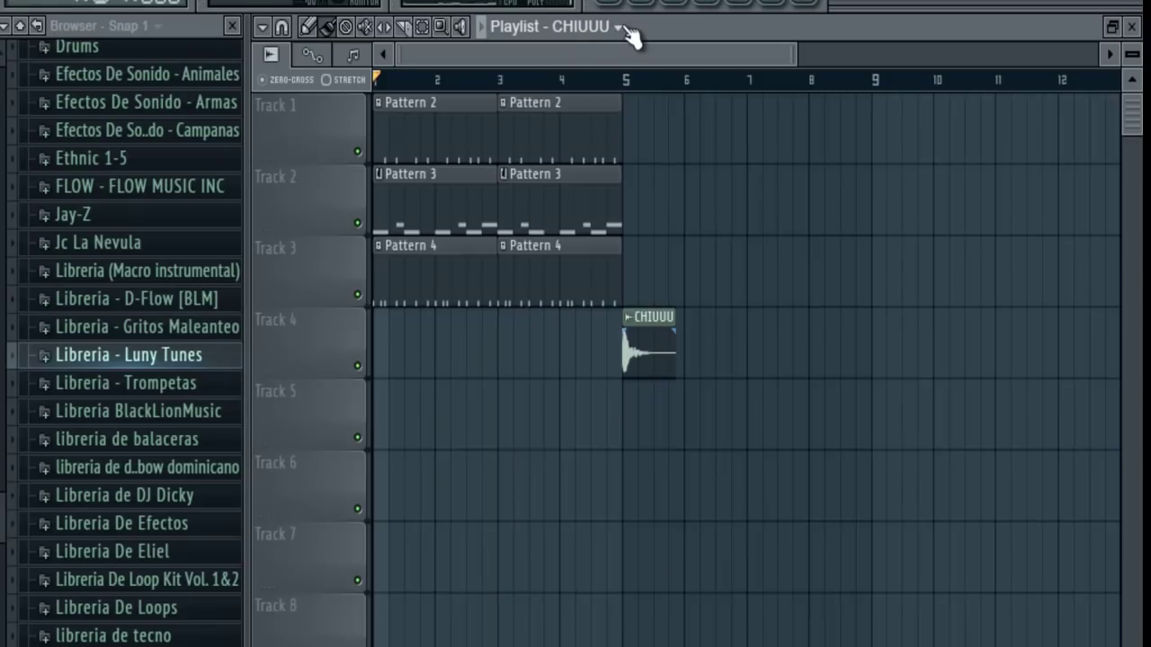
{"action": "left_click", "coordinate": [619, 27]}
{"action": "left_click", "coordinate": [619, 124]}
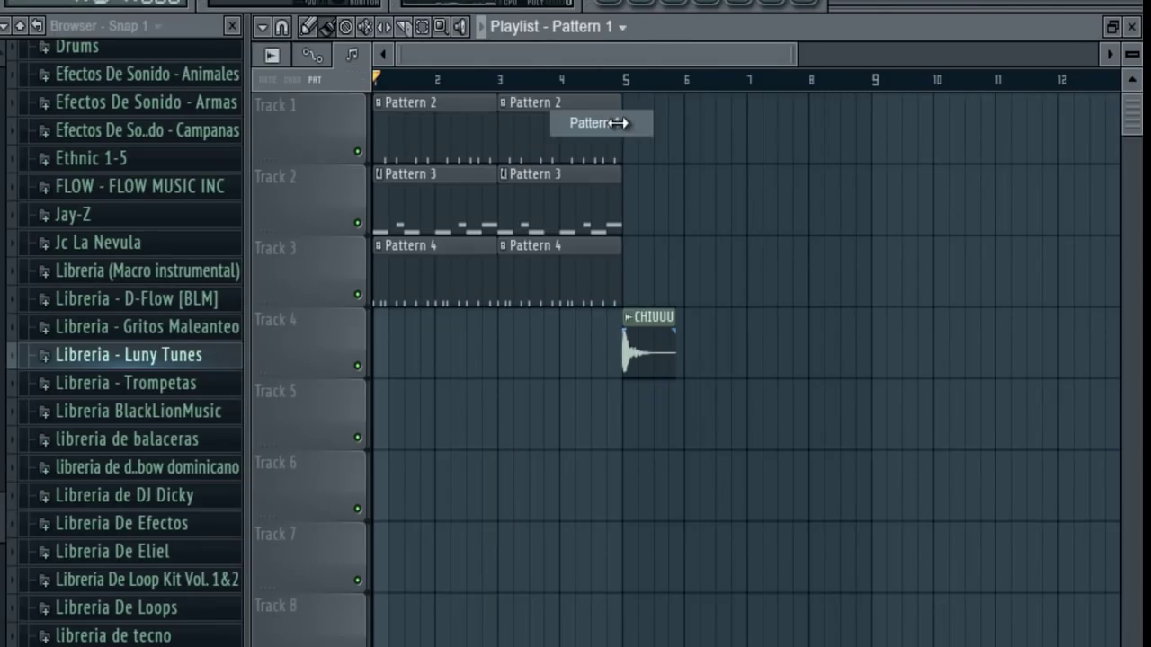
{"action": "left_click", "coordinate": [687, 432]}
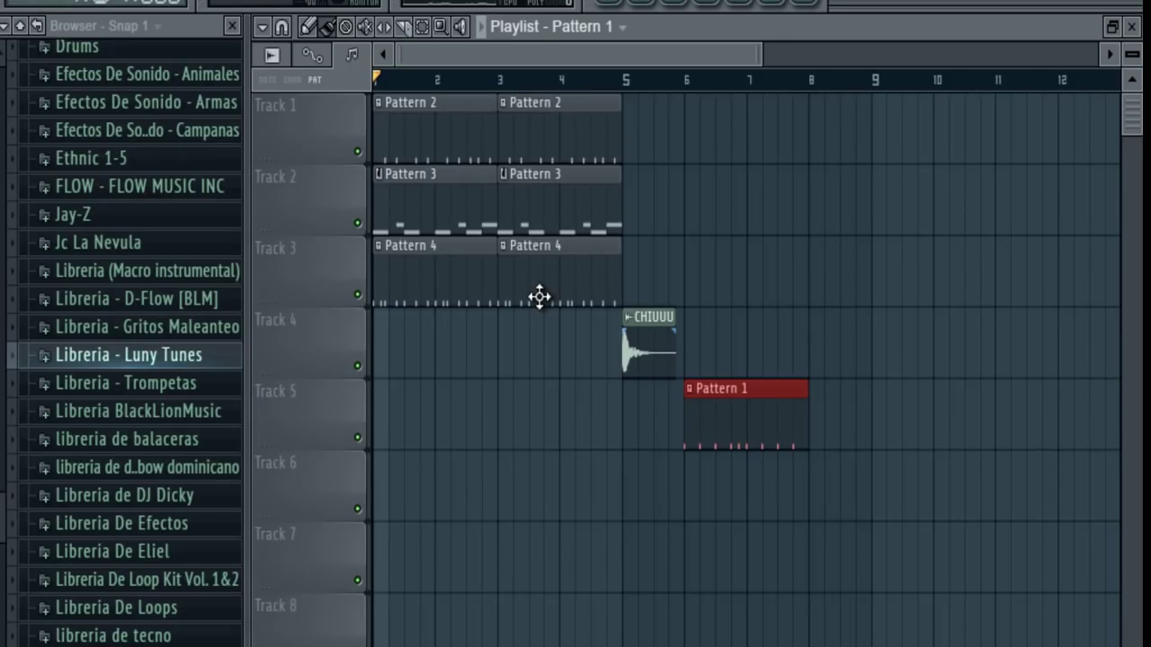
Repeat the Pattern 4, Pattern 3 and Pattern 2 clips at bar 6 on Tracks 3, 2 and 1.
{"action": "left_click", "coordinate": [557, 241]}
{"action": "left_click", "coordinate": [698, 272]}
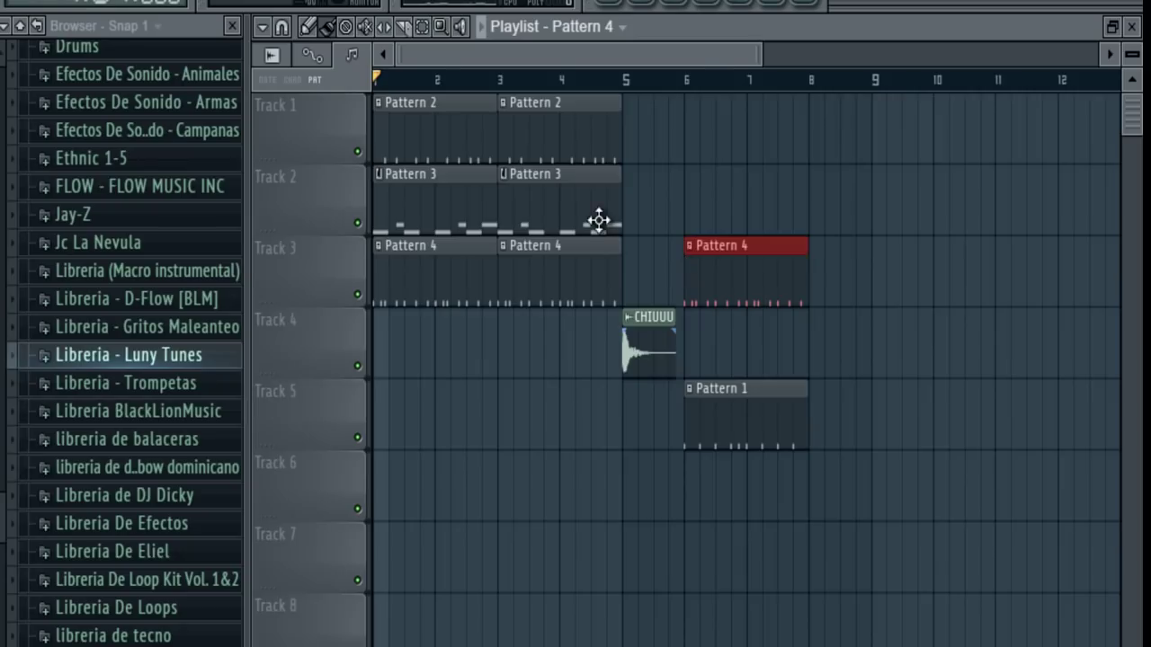
{"action": "left_click", "coordinate": [597, 218]}
{"action": "left_click", "coordinate": [693, 209]}
{"action": "left_click", "coordinate": [581, 136]}
{"action": "left_click", "coordinate": [693, 135]}
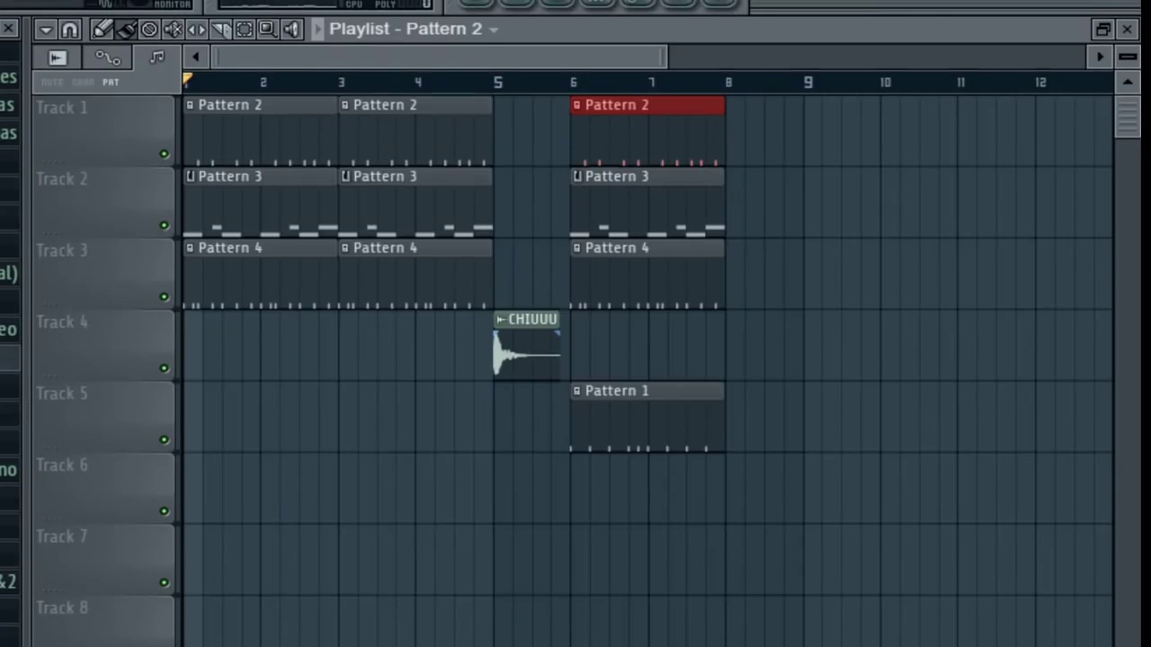
Select and audition Pattern 5 with the yip steps, and place a clip of it at bar 6 on Track 6.
{"action": "key", "text": "F6"}
{"action": "scroll", "coordinate": [538, 9], "scroll_direction": "down", "scroll_amount": 1}
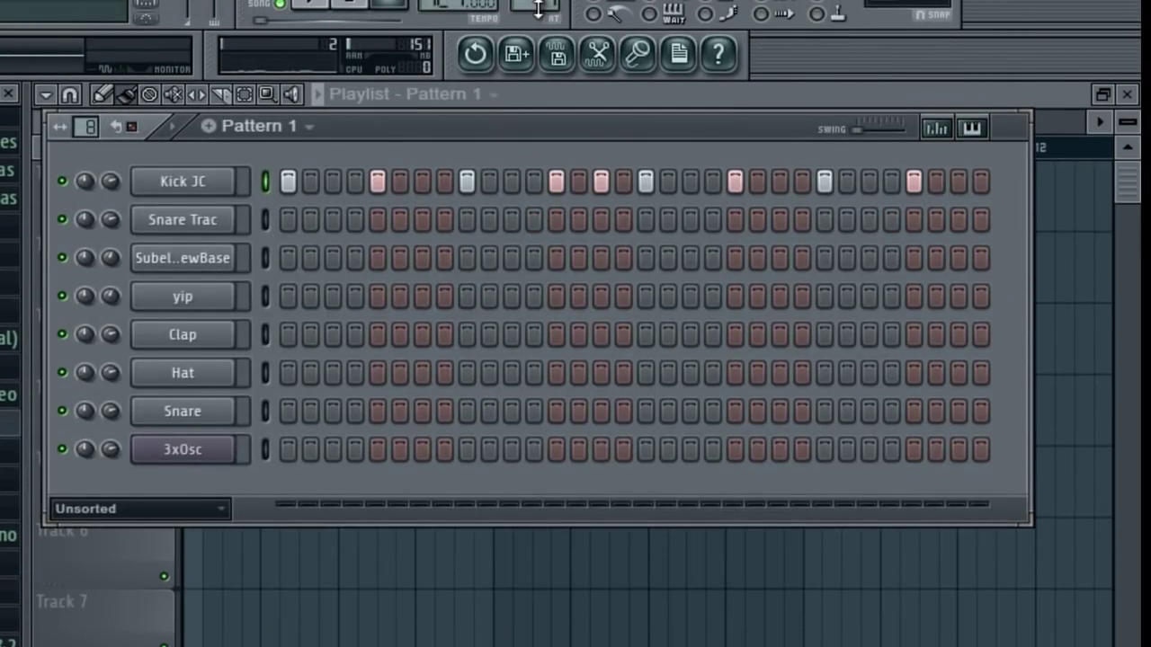
{"action": "scroll", "coordinate": [535, 9], "scroll_direction": "down", "scroll_amount": 4}
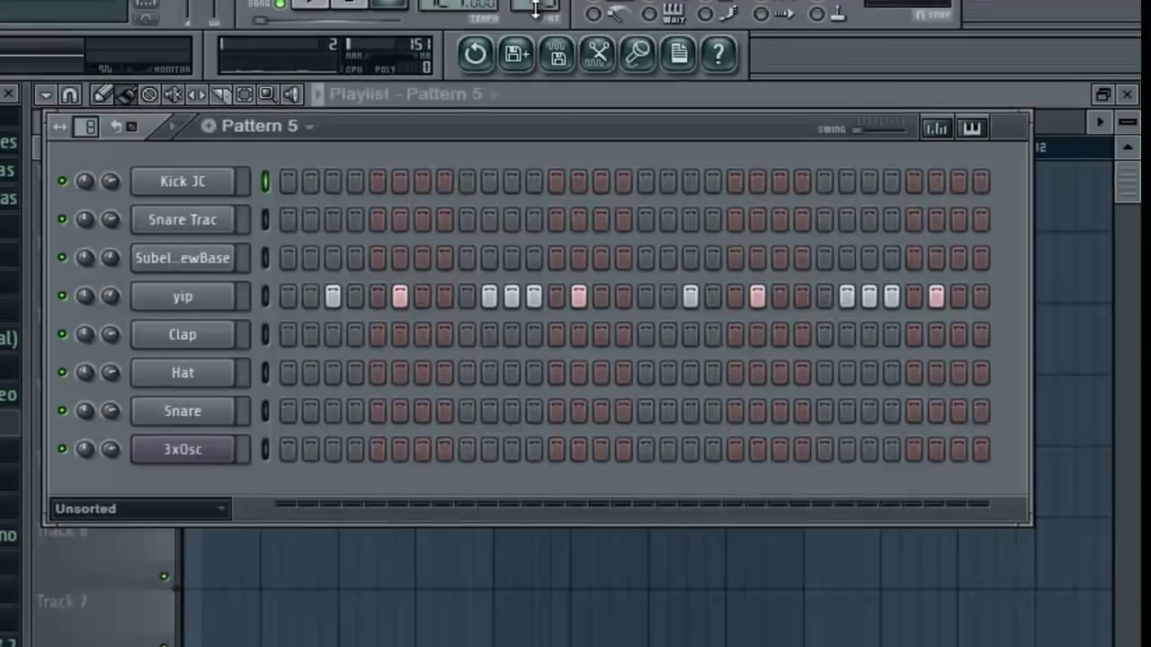
{"action": "left_click", "coordinate": [314, 3]}
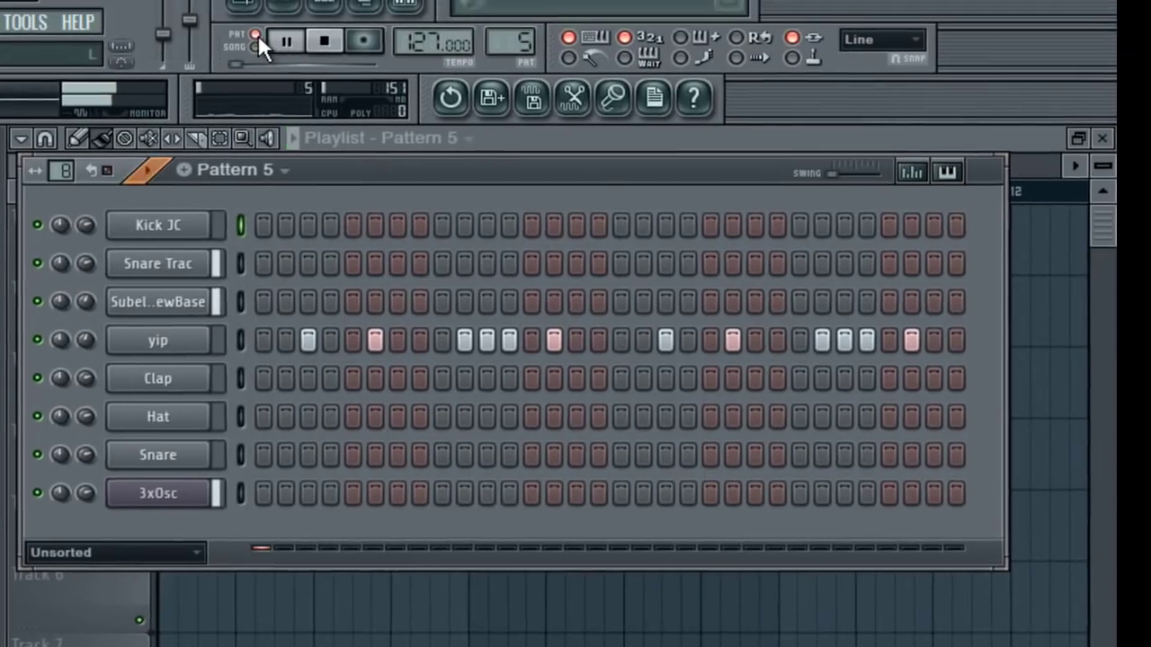
{"action": "left_click", "coordinate": [99, 623]}
{"action": "key", "text": "space"}
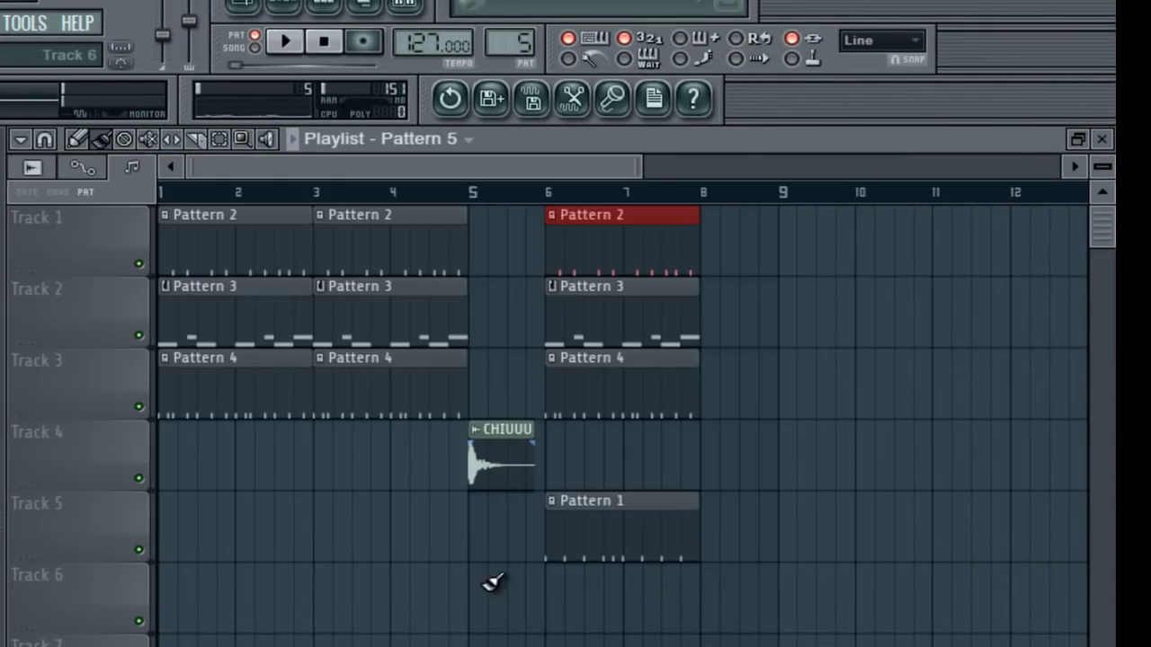
{"action": "left_click", "coordinate": [555, 597]}
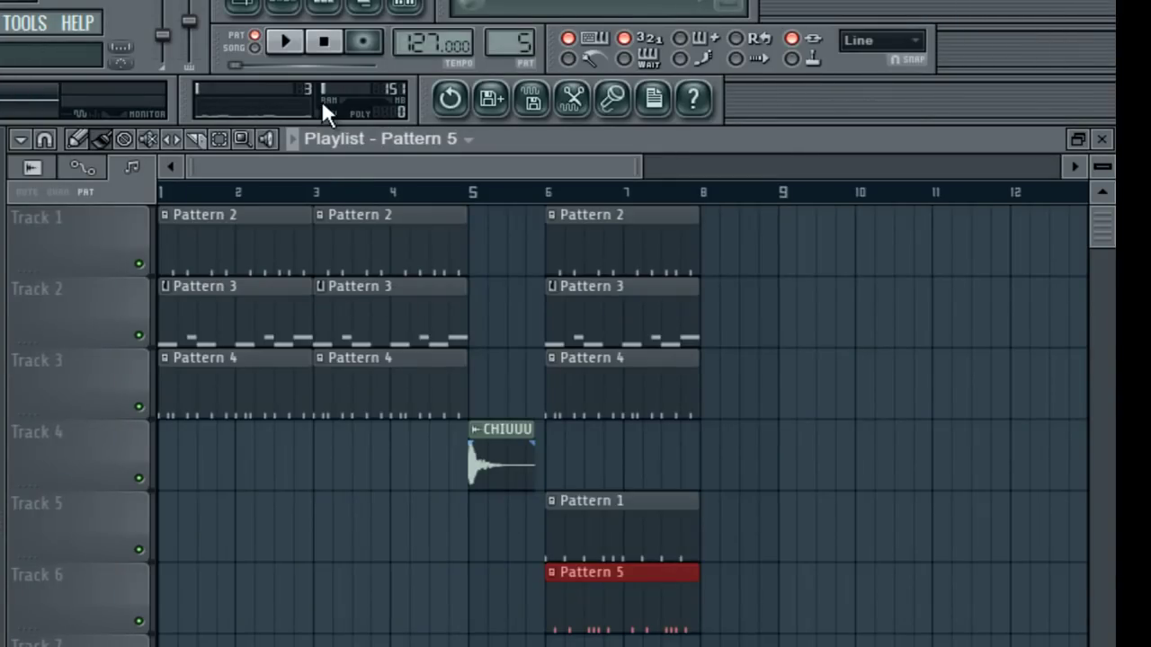
Repeat the Pattern 4, Pattern 3 and Pattern 2 clips at bar 8 on Tracks 3, 2 and 1.
{"action": "left_click", "coordinate": [647, 364]}
{"action": "left_click", "coordinate": [740, 388]}
{"action": "left_click", "coordinate": [665, 329]}
{"action": "left_click", "coordinate": [748, 319]}
{"action": "left_click", "coordinate": [666, 251]}
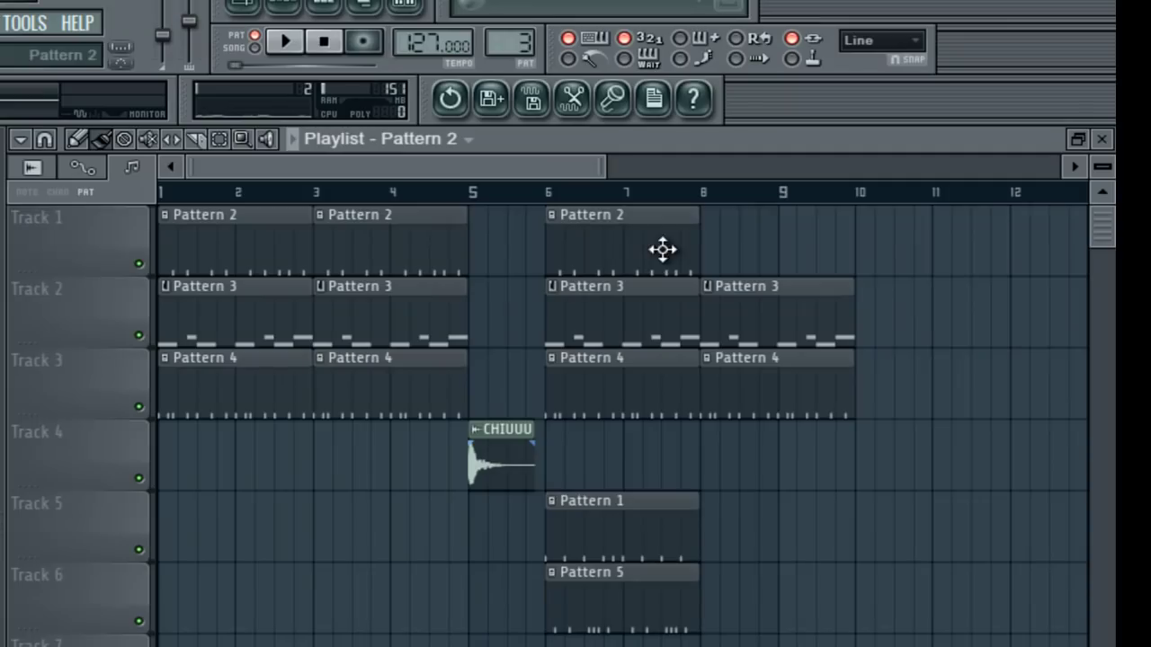
{"action": "left_click", "coordinate": [725, 254]}
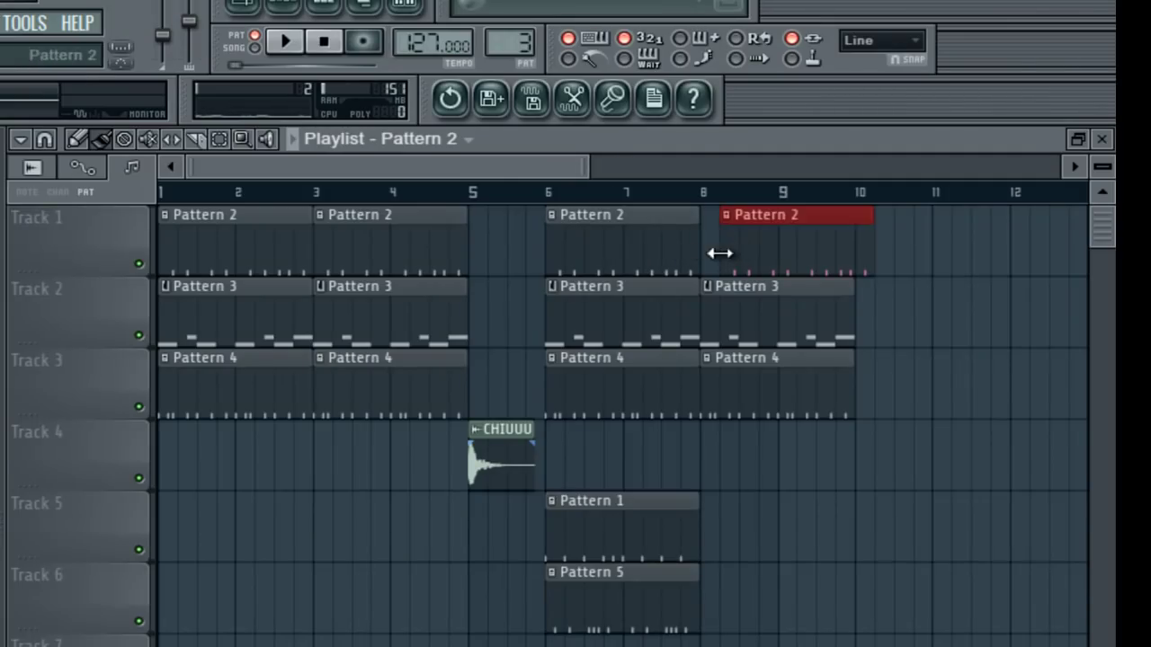
Start playback in song mode and repeat the Pattern 1 and Pattern 5 clips at bar 8 on Tracks 5 and 6.
{"action": "left_click", "coordinate": [255, 47]}
{"action": "key", "text": "space"}
{"action": "left_click", "coordinate": [663, 539]}
{"action": "left_click", "coordinate": [728, 539]}
{"action": "left_click", "coordinate": [674, 617]}
{"action": "left_click", "coordinate": [701, 617]}
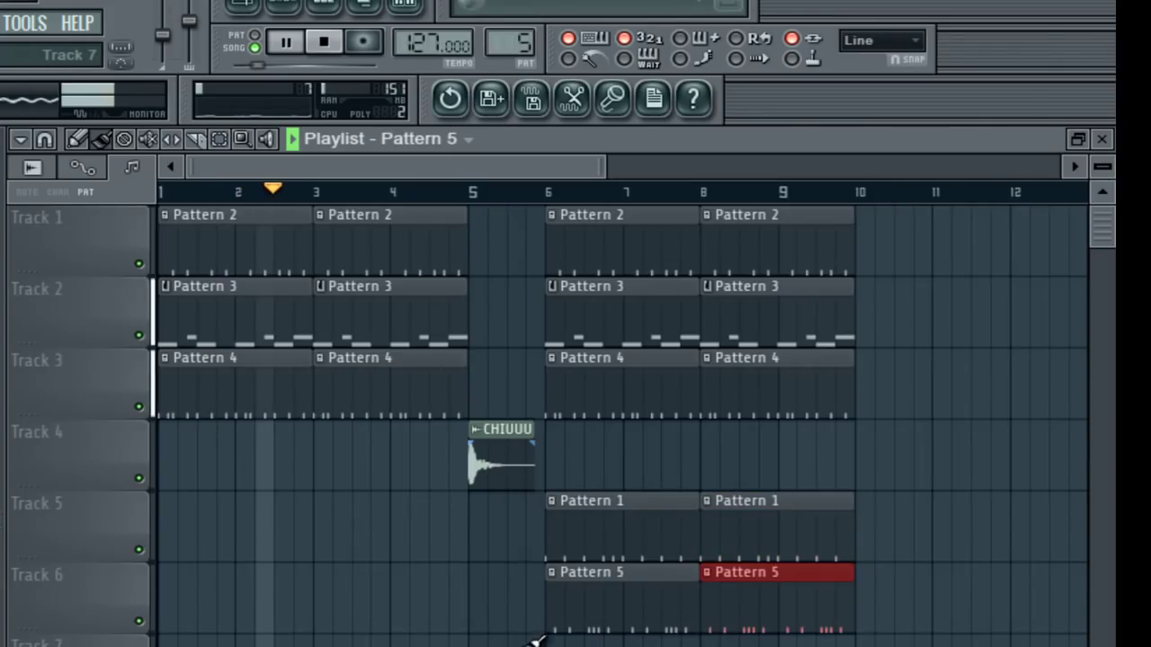
Listen to the arrangement through the bar 6 to 10 section, checking Pattern 5 in the step sequencer, and stop playback.
{"action": "left_click_drag", "start_coordinate": [524, 167], "coordinate": [306, 170]}
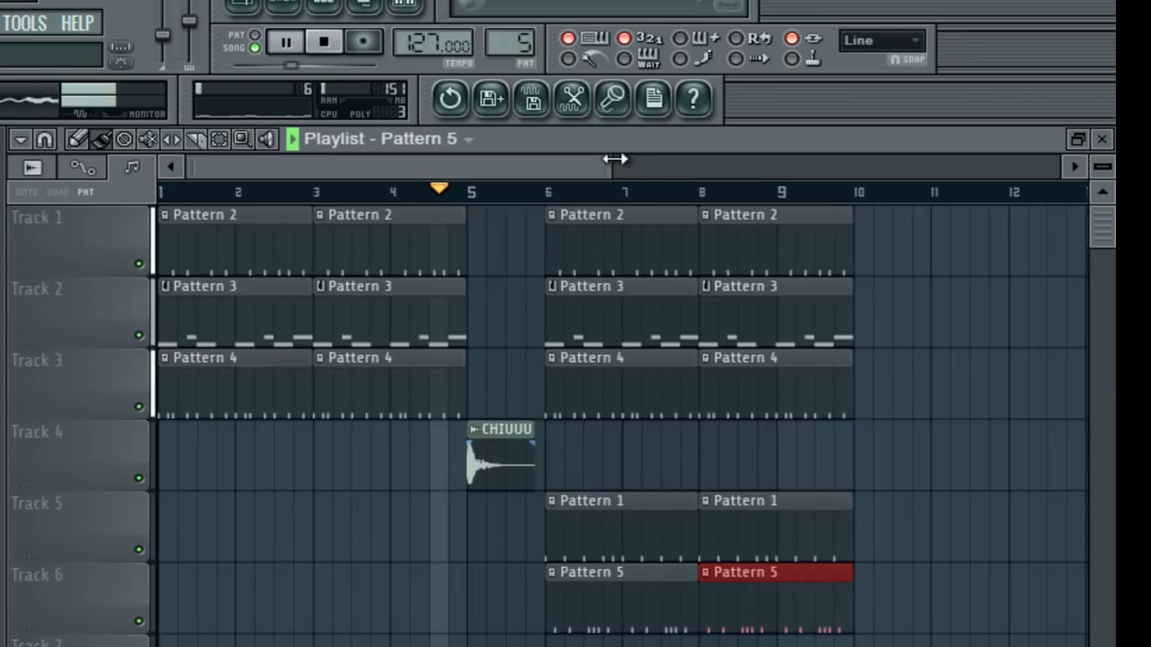
{"action": "left_click_drag", "start_coordinate": [614, 160], "coordinate": [661, 163]}
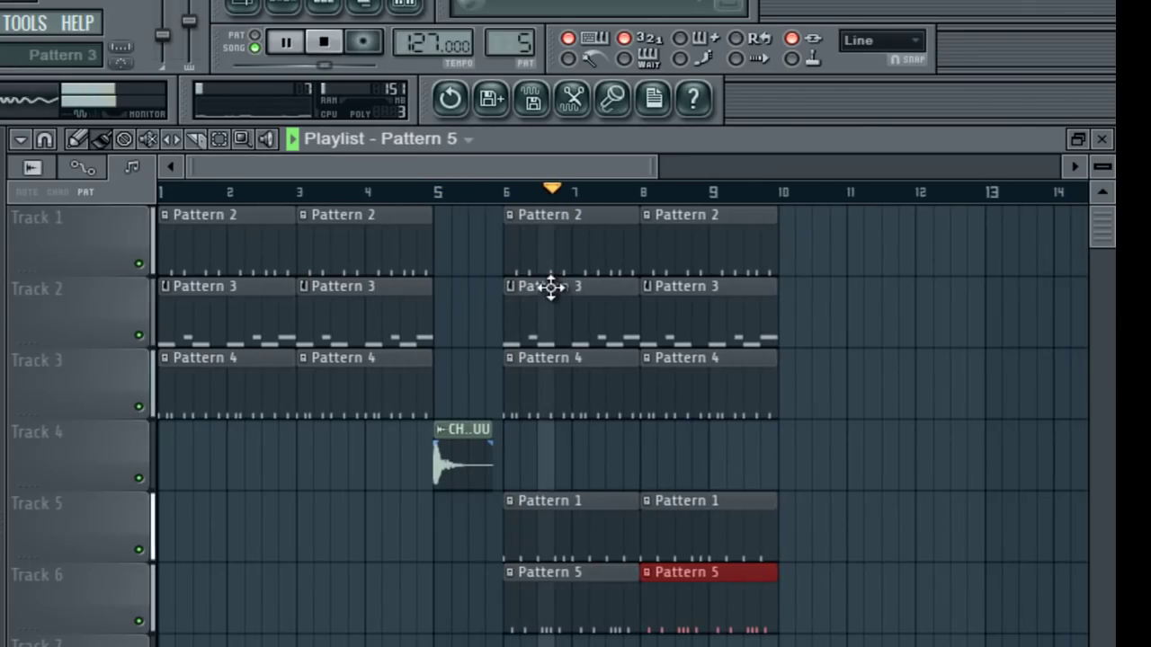
{"action": "left_click", "coordinate": [286, 9]}
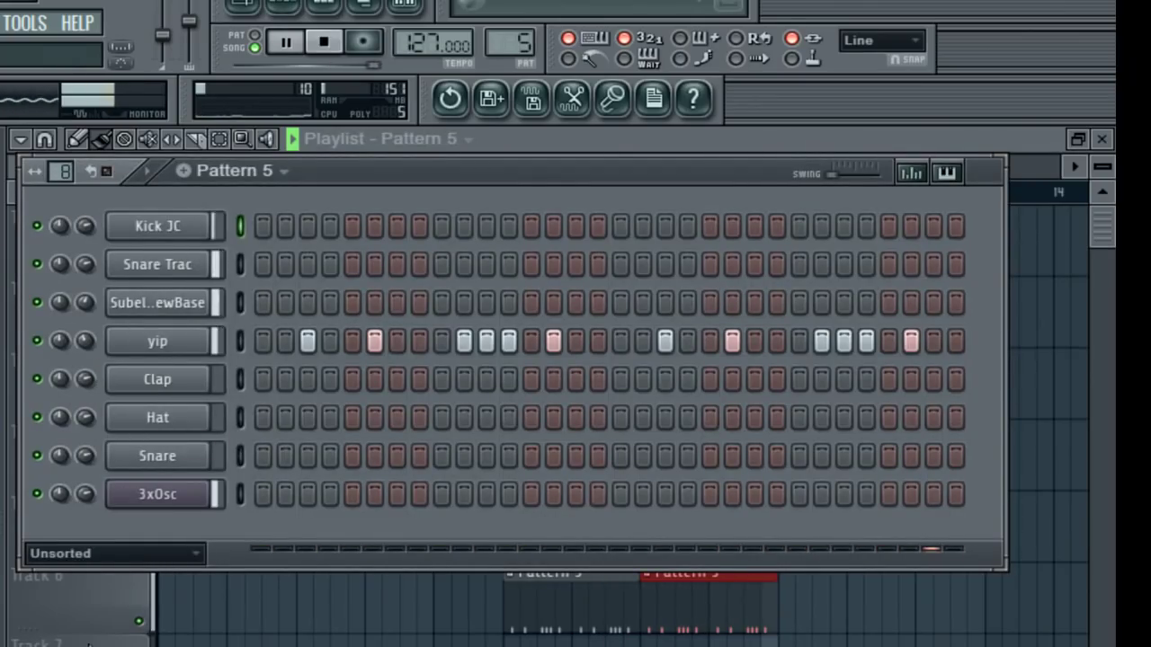
{"action": "key", "text": "space"}
{"action": "left_click", "coordinate": [68, 611]}
Place a Pattern 5 clip at bar 10 on Track 6 and delete the Pattern 5 clips at bars 6 and 8.
{"action": "key", "text": "ctrl+b"}
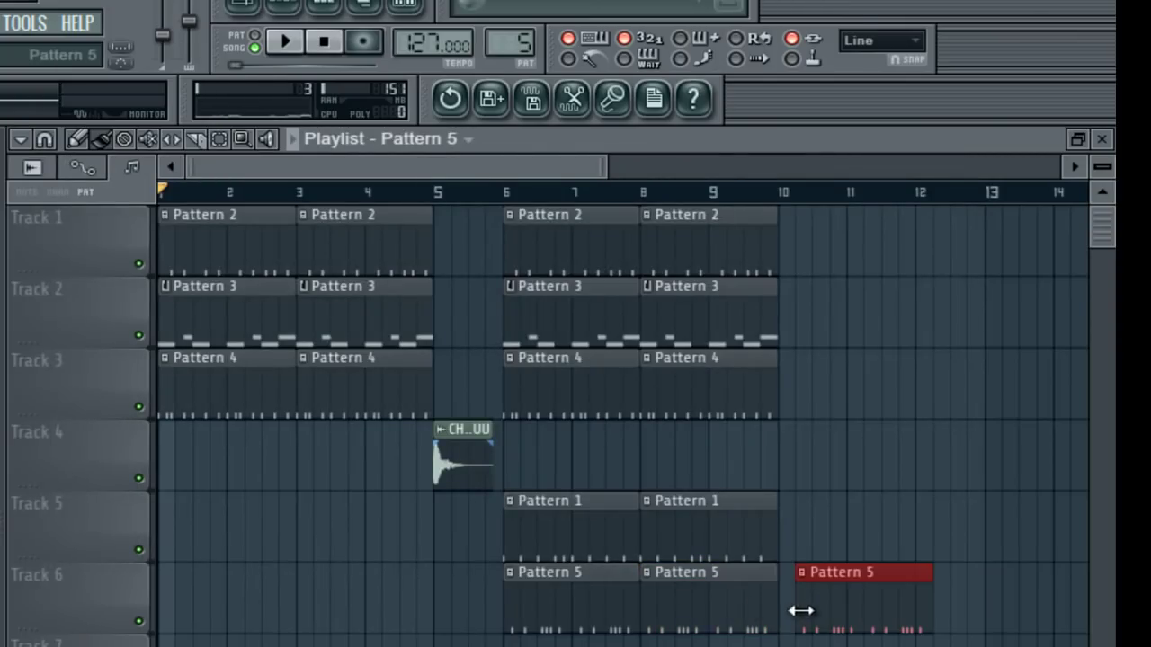
{"action": "right_click", "coordinate": [741, 605]}
{"action": "right_click", "coordinate": [584, 603]}
{"action": "left_click_drag", "start_coordinate": [821, 599], "coordinate": [834, 598]}
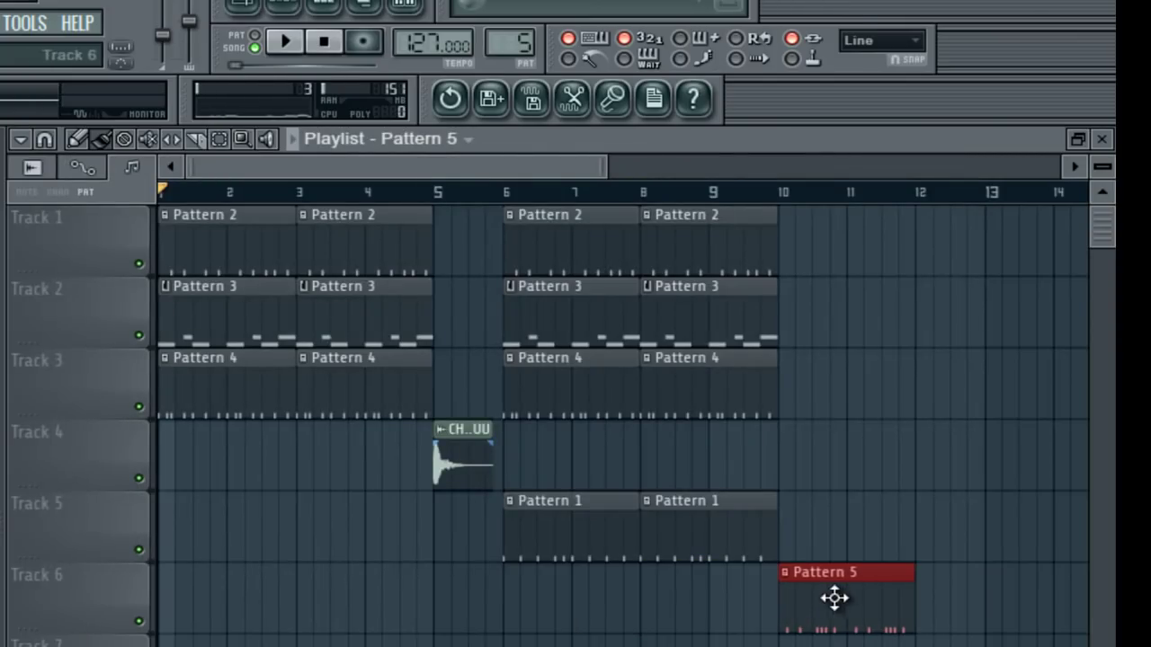
Repeat the Pattern 1, Pattern 4, Pattern 3 and Pattern 2 clips at bar 10 on their own tracks.
{"action": "left_click", "coordinate": [755, 545]}
{"action": "left_click", "coordinate": [798, 544]}
{"action": "left_click_drag", "start_coordinate": [823, 533], "coordinate": [810, 535]}
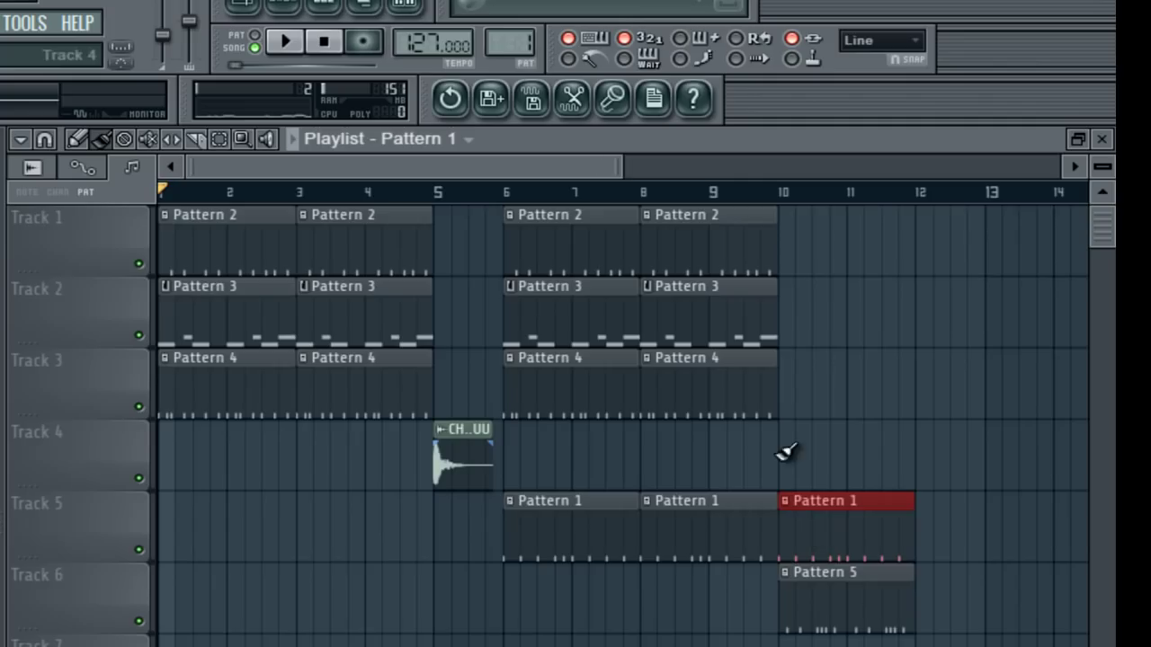
{"action": "left_click", "coordinate": [747, 401]}
{"action": "left_click", "coordinate": [794, 397]}
{"action": "left_click", "coordinate": [765, 314]}
{"action": "left_click", "coordinate": [798, 312]}
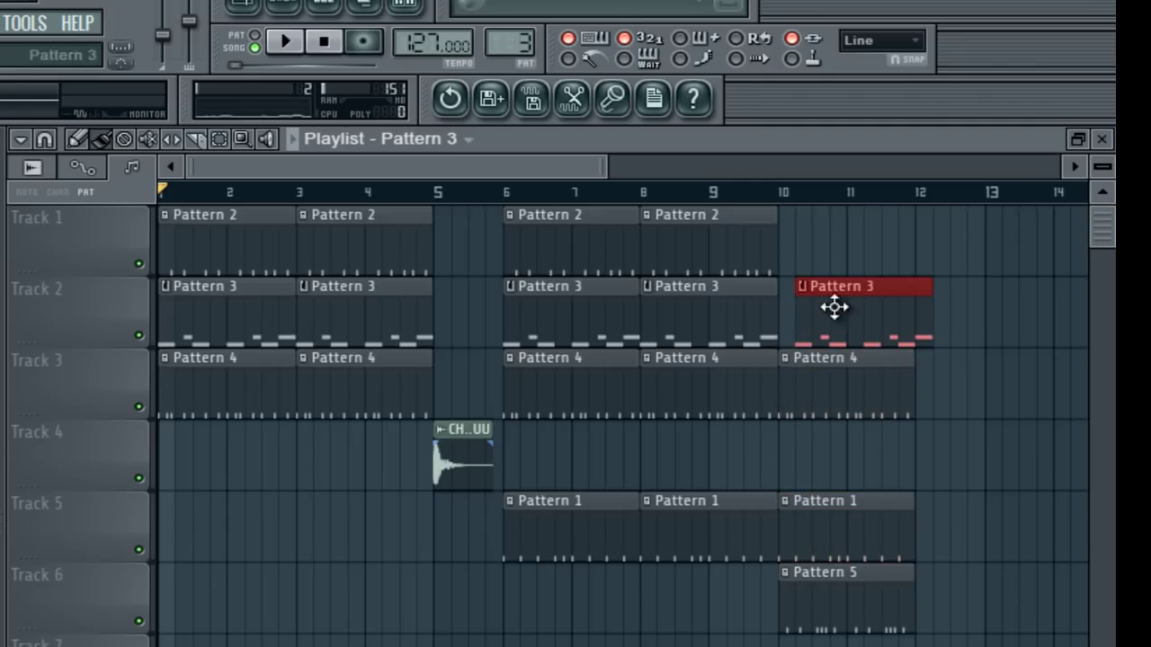
{"action": "left_click_drag", "start_coordinate": [835, 308], "coordinate": [814, 305]}
{"action": "left_click", "coordinate": [765, 262]}
{"action": "left_click", "coordinate": [791, 257]}
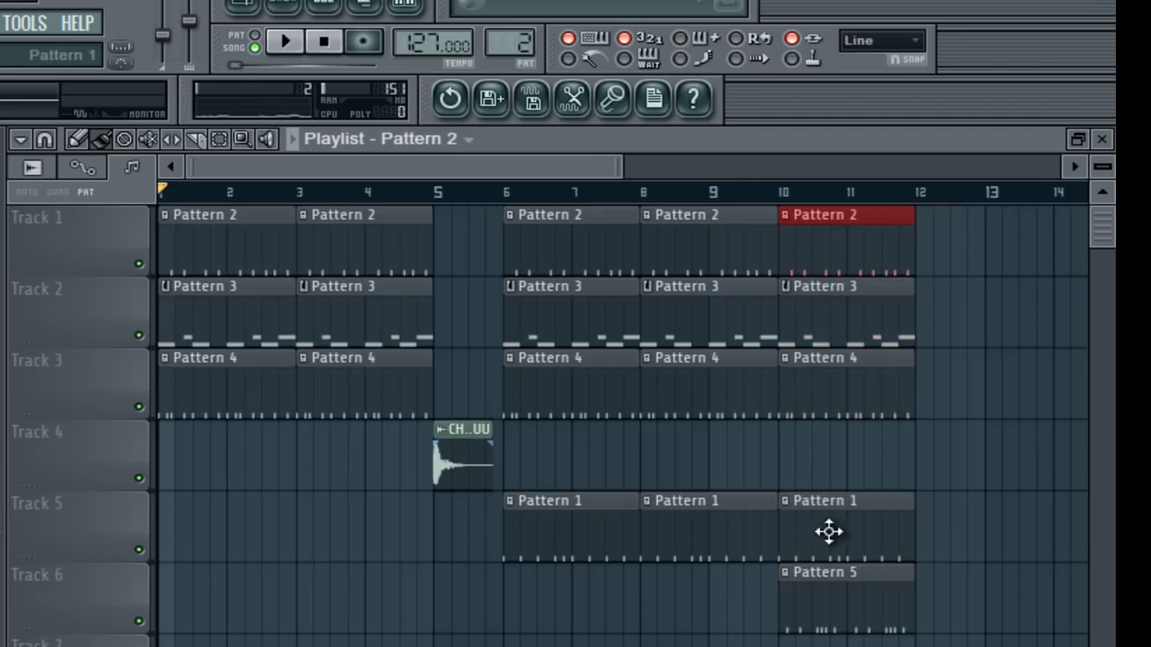
Repeat the Pattern 2, Pattern 3, Pattern 4, Pattern 1 and Pattern 5 clips at bar 12 on their own tracks.
{"action": "left_click", "coordinate": [935, 260]}
{"action": "left_click", "coordinate": [893, 327]}
{"action": "left_click", "coordinate": [930, 327]}
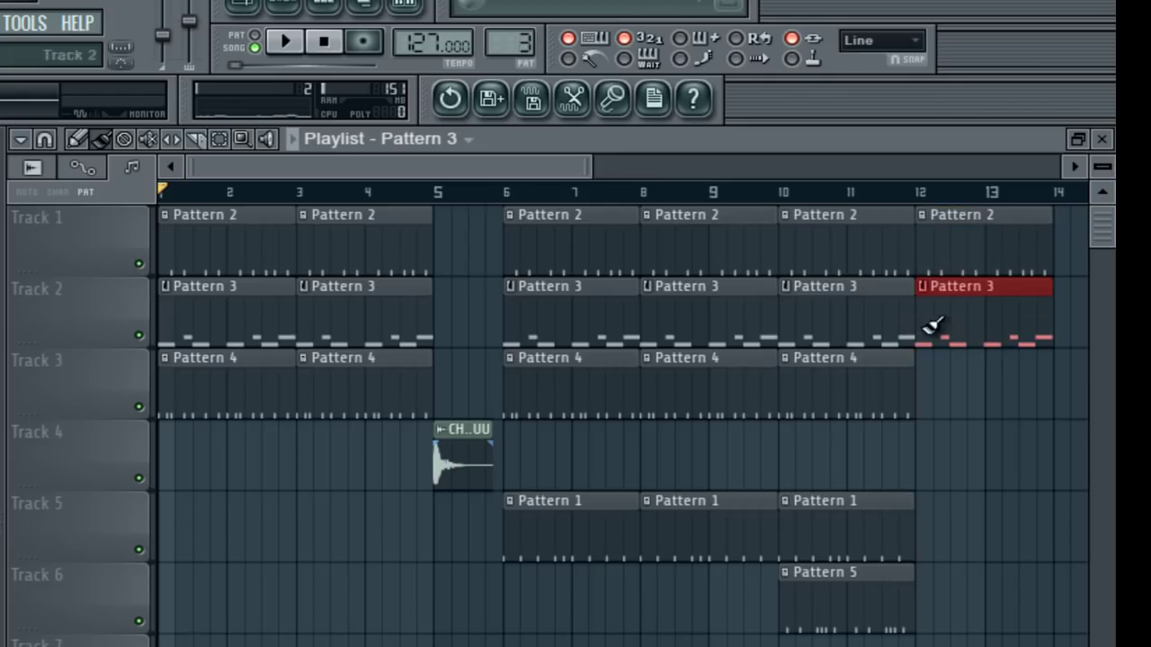
{"action": "left_click", "coordinate": [897, 398]}
{"action": "left_click", "coordinate": [942, 409]}
{"action": "left_click", "coordinate": [927, 534]}
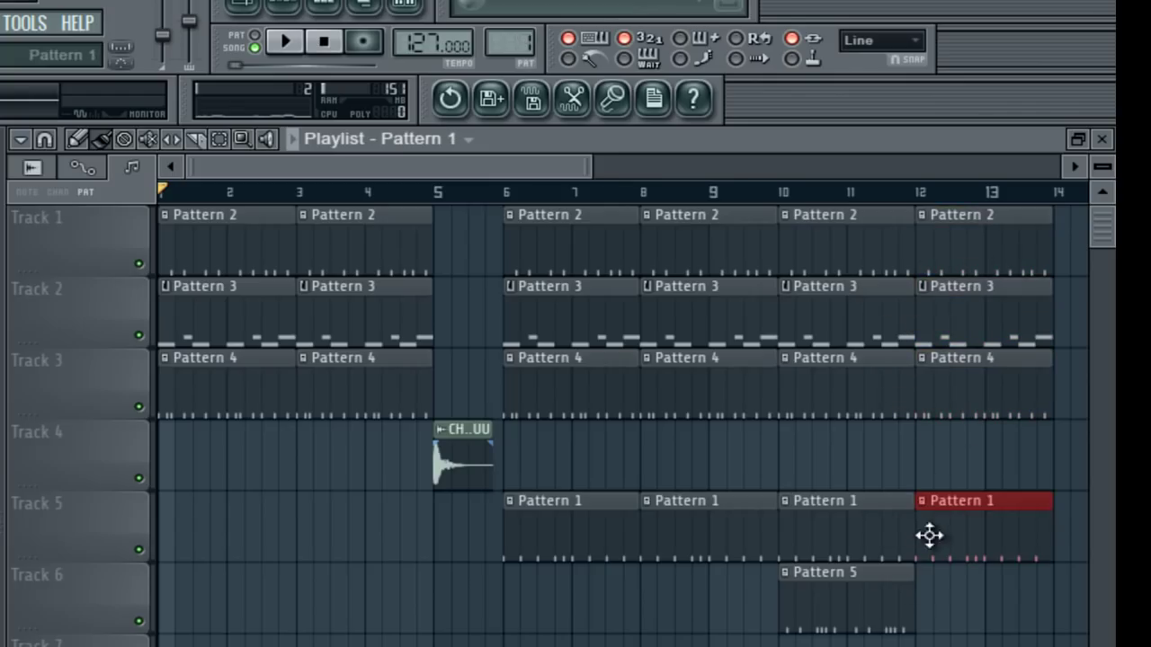
{"action": "left_click", "coordinate": [910, 606]}
{"action": "left_click", "coordinate": [928, 610]}
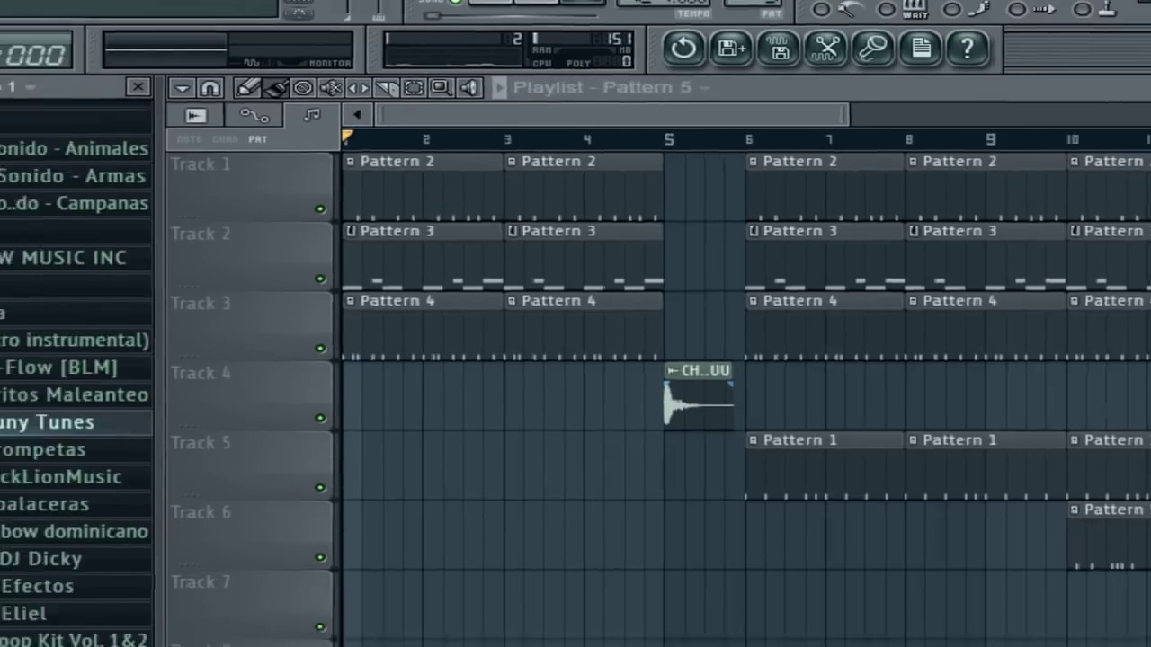
Add the REVERS sample from the Chimbala library folder to Track 4 of the playlist at bar 11.
{"action": "left_click_drag", "start_coordinate": [15, 459], "coordinate": [52, 385]}
{"action": "scroll", "coordinate": [54, 396], "scroll_direction": "up", "scroll_amount": 5}
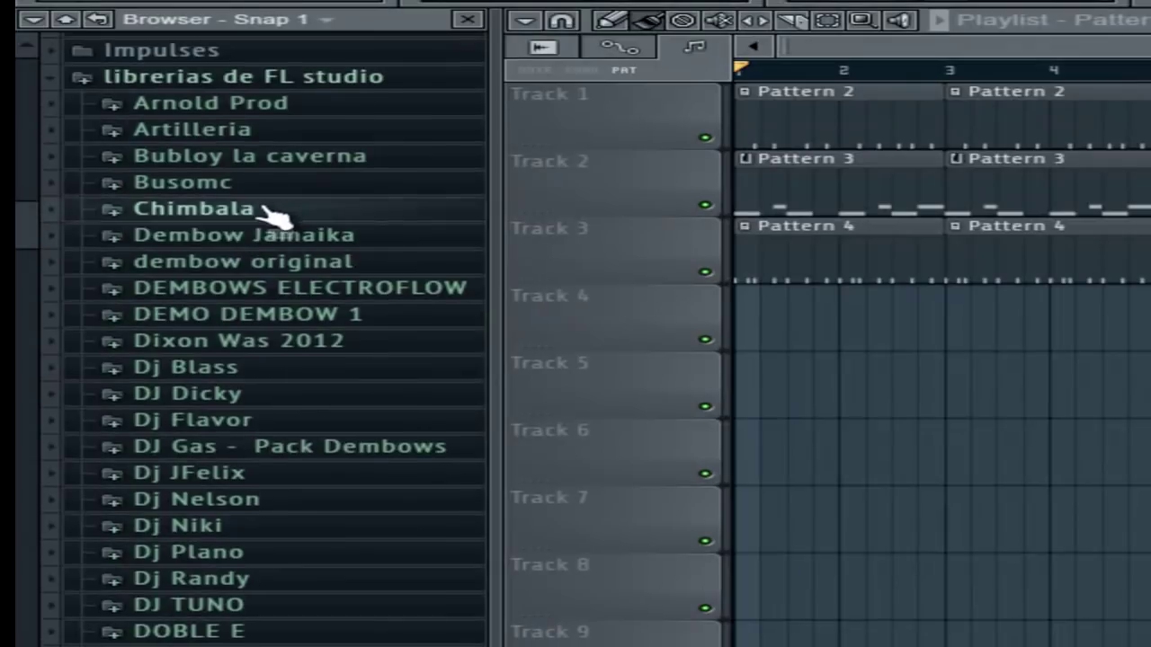
{"action": "left_click", "coordinate": [260, 212]}
{"action": "left_click_drag", "start_coordinate": [50, 220], "coordinate": [65, 359]}
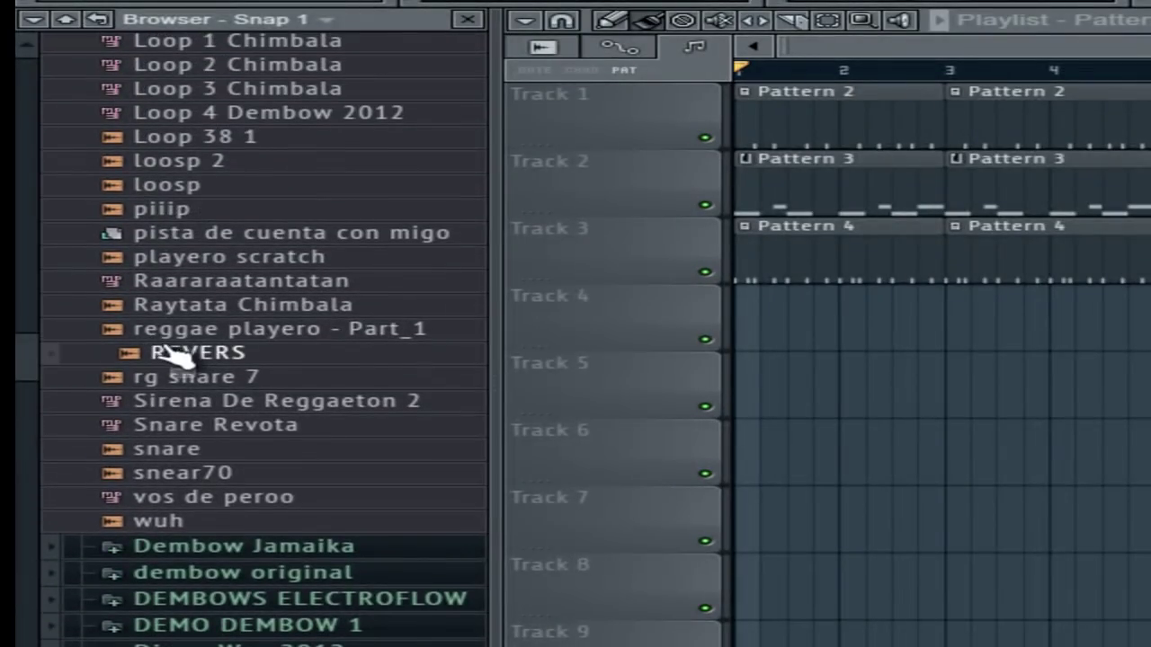
{"action": "left_click_drag", "start_coordinate": [167, 354], "coordinate": [910, 333]}
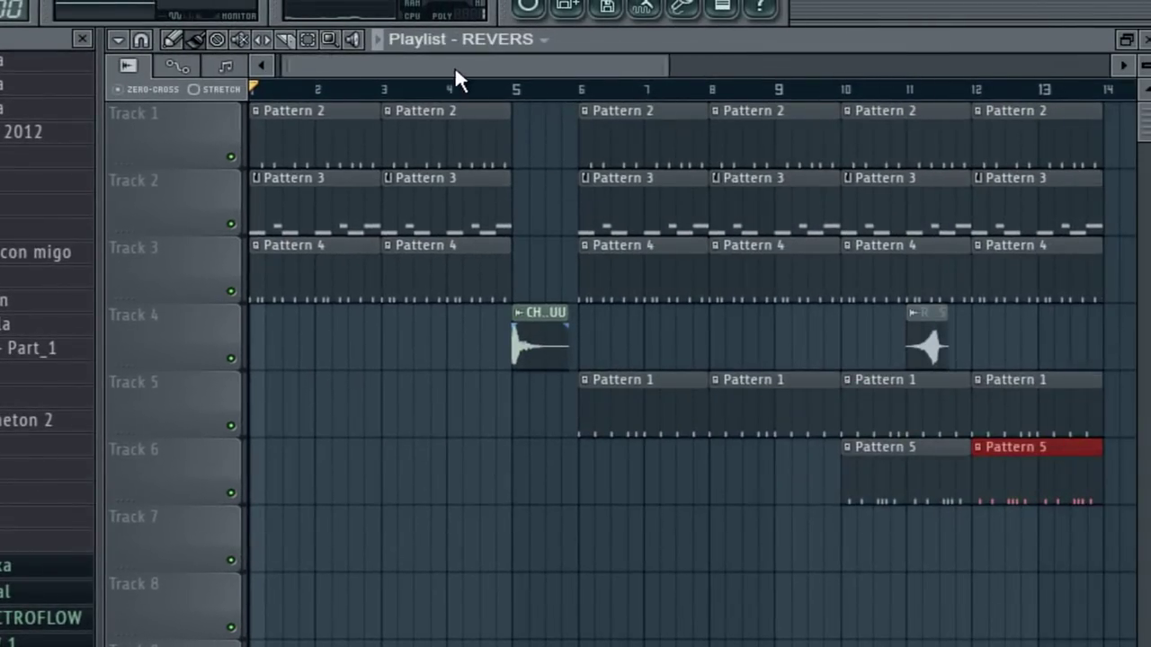
Shift the REVERS clip on Track 4 so that its reverse swell ends at the start of bar 12.
{"action": "left_click_drag", "start_coordinate": [455, 70], "coordinate": [748, 72]}
{"action": "key", "text": "F6"}
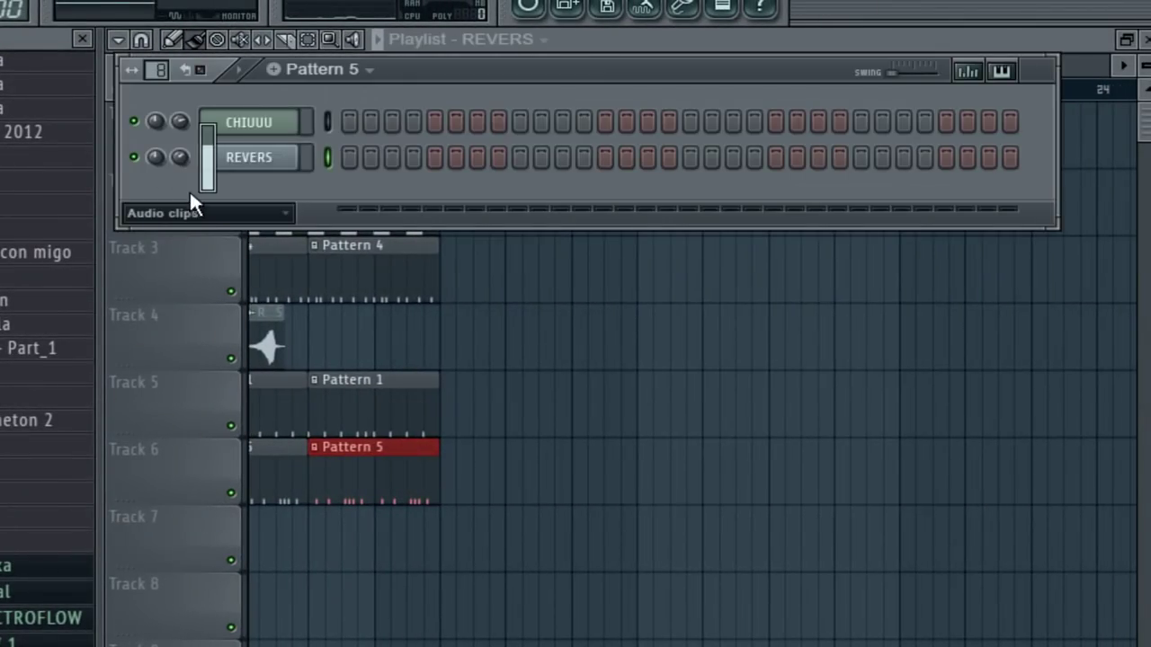
{"action": "key", "text": "F6"}
{"action": "left_click_drag", "start_coordinate": [959, 68], "coordinate": [591, 68]}
{"action": "left_click_drag", "start_coordinate": [577, 327], "coordinate": [806, 333]}
{"action": "left_click", "coordinate": [617, 69]}
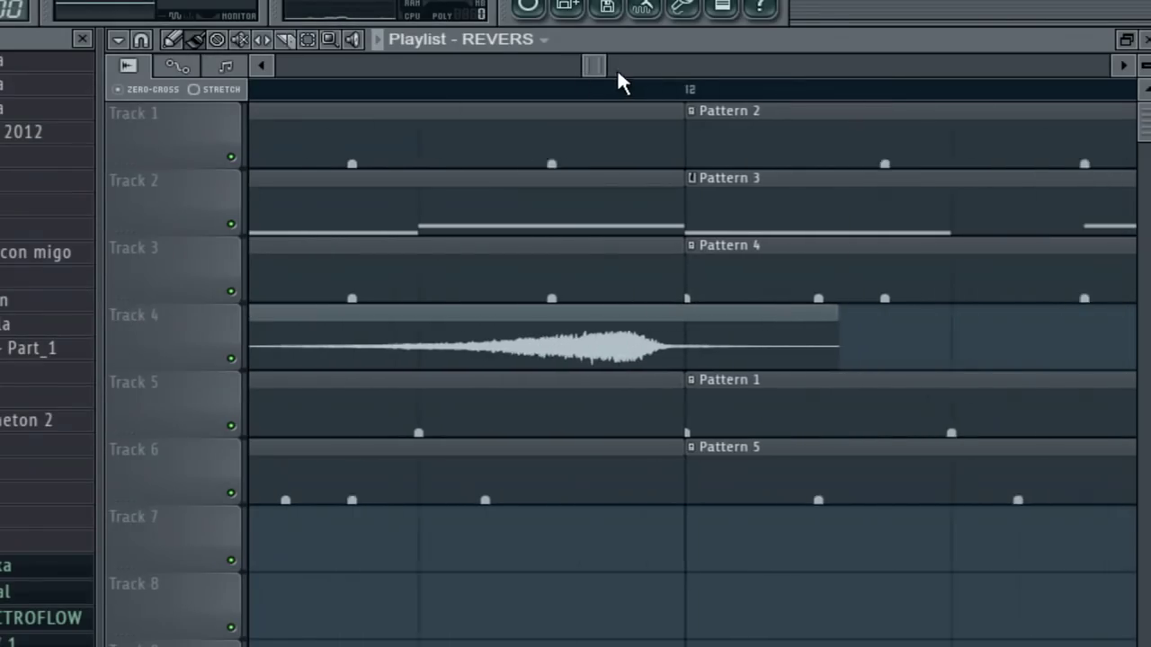
{"action": "left_click_drag", "start_coordinate": [614, 65], "coordinate": [595, 67]}
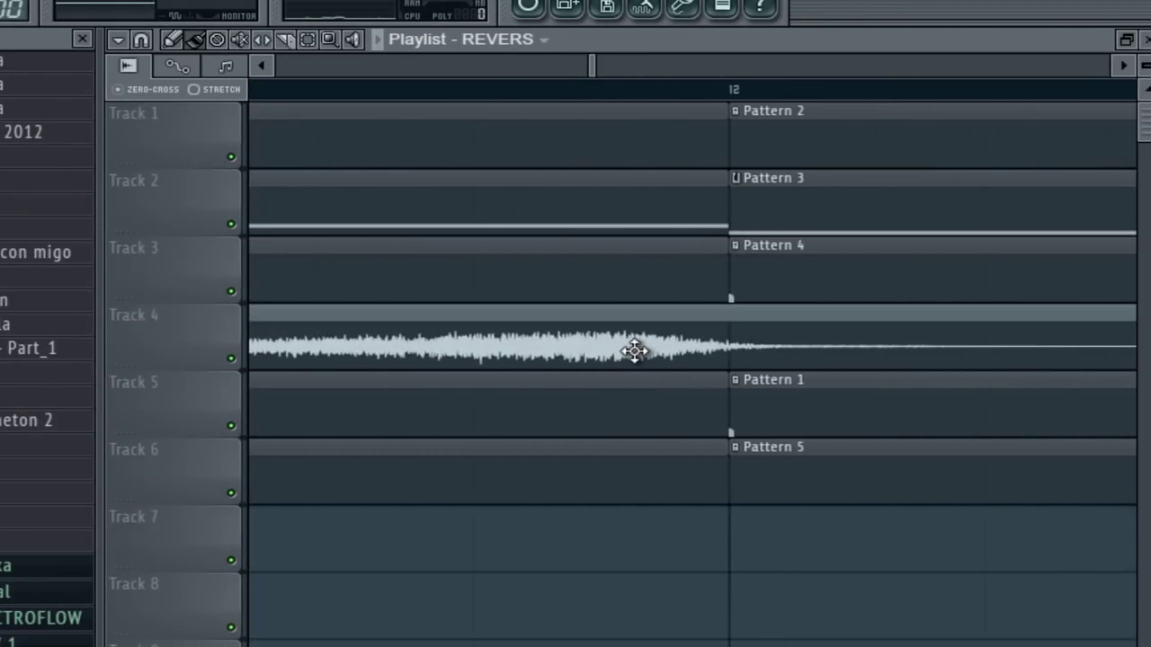
Listen to the arrangement from the start up to bar 10, following the playhead, and stop playback.
{"action": "key", "text": "space"}
{"action": "left_click_drag", "start_coordinate": [594, 55], "coordinate": [92, 141]}
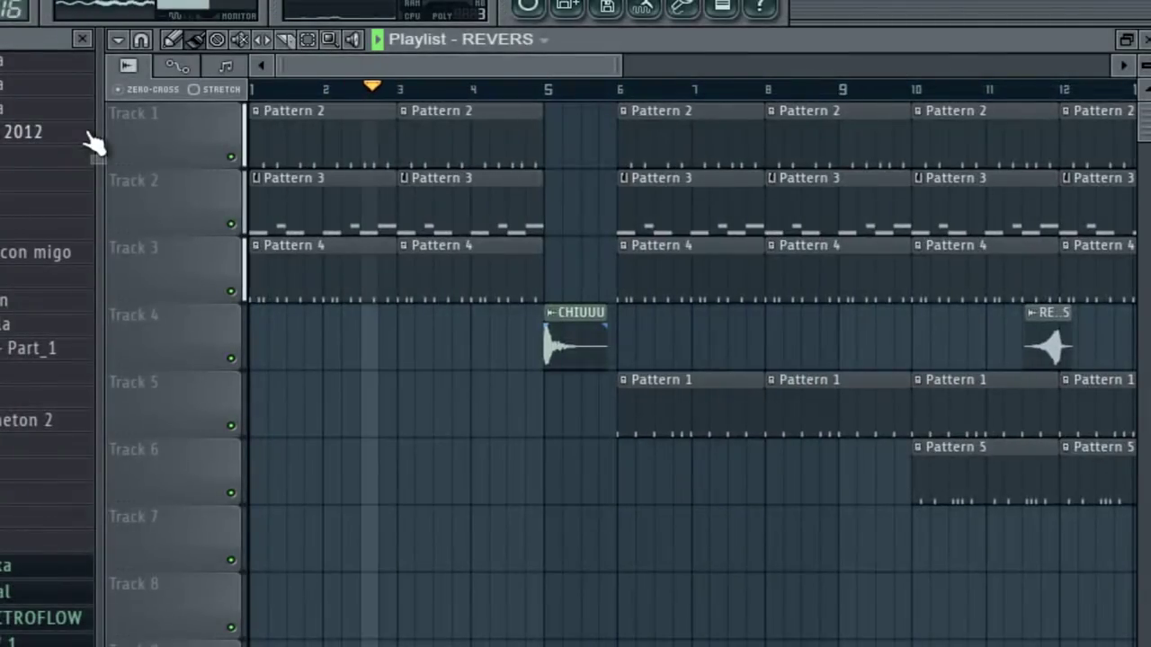
{"action": "left_click_drag", "start_coordinate": [622, 68], "coordinate": [731, 70]}
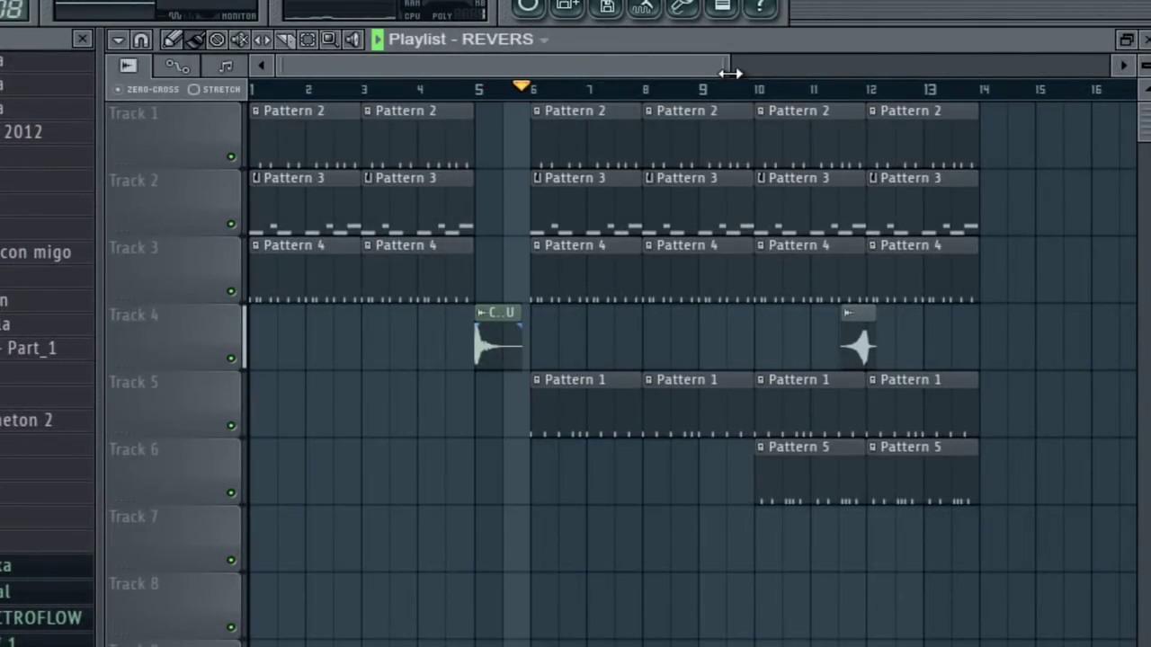
{"action": "left_click_drag", "start_coordinate": [381, 69], "coordinate": [501, 70]}
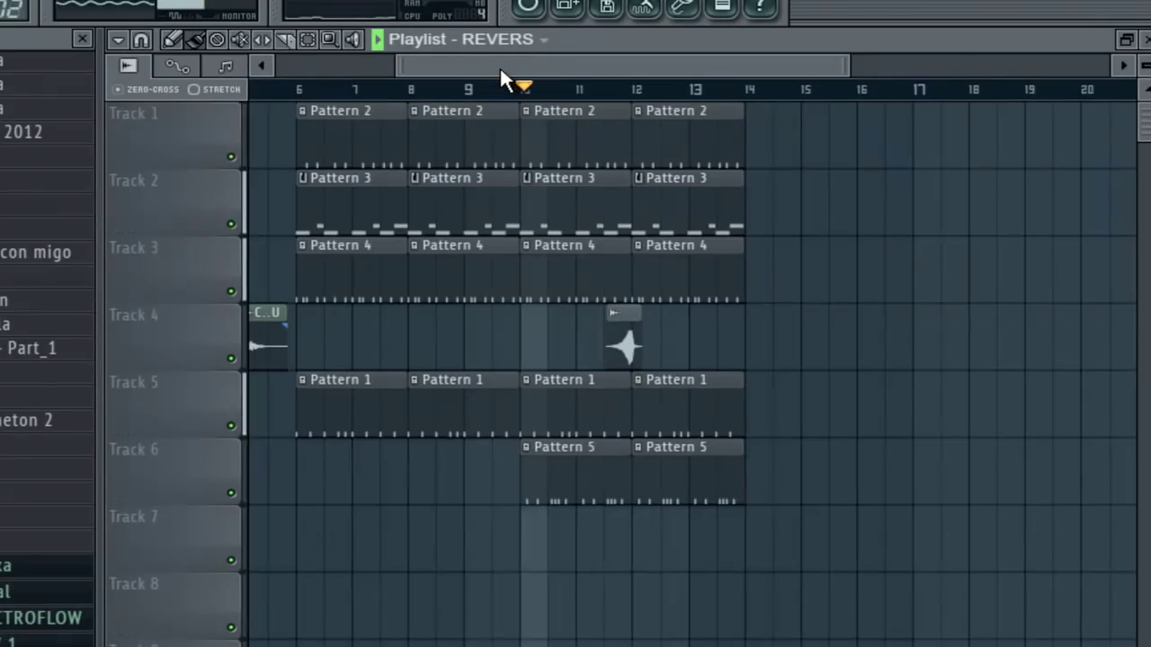
{"action": "key", "text": "space"}
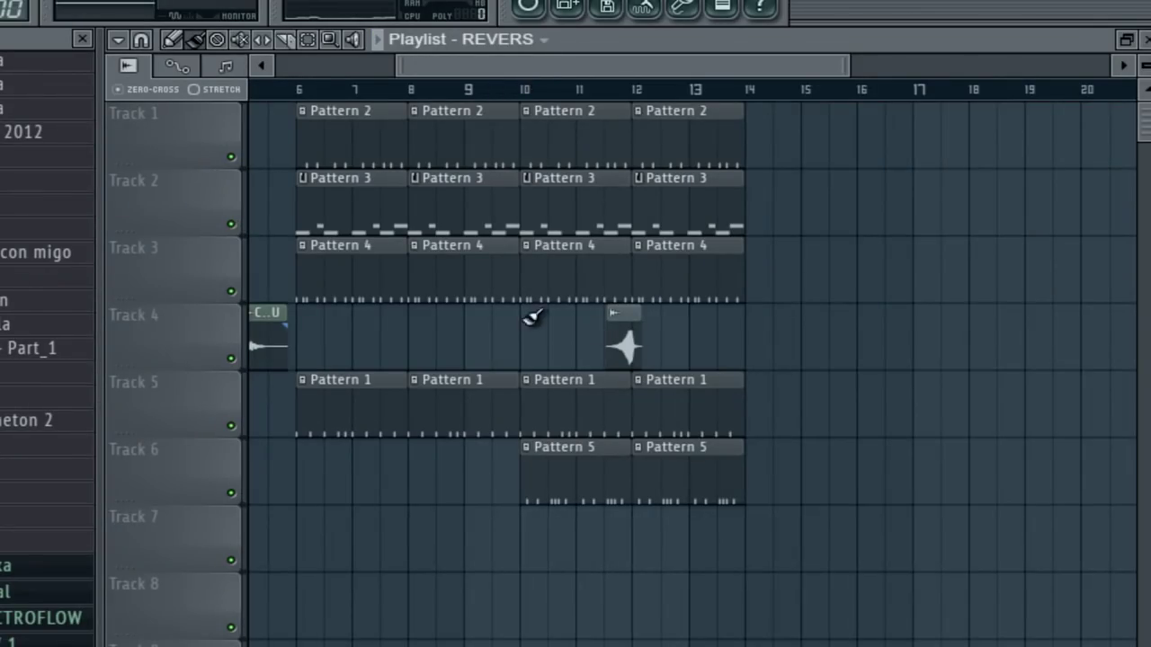
Move the REVERS clip on Track 4 two bars earlier so it leads into bar 10, and play the arrangement from bar 5.
{"action": "left_click_drag", "start_coordinate": [612, 327], "coordinate": [499, 329]}
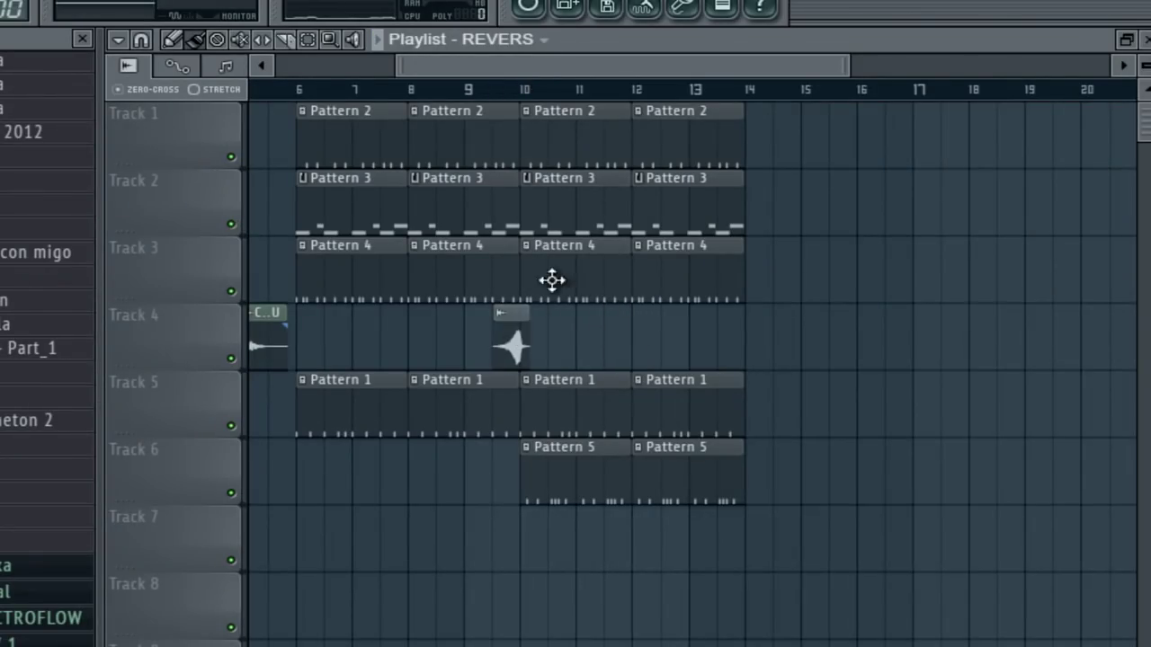
{"action": "left_click", "coordinate": [276, 89]}
{"action": "key", "text": "space"}
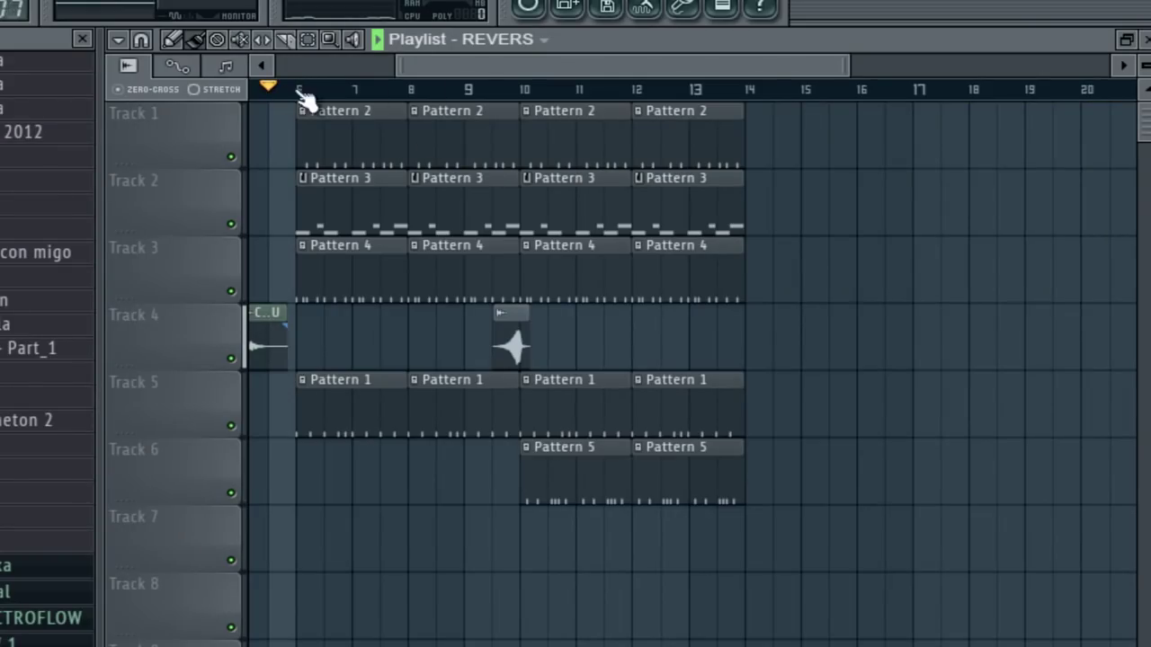
{"action": "left_click_drag", "start_coordinate": [846, 64], "coordinate": [719, 87]}
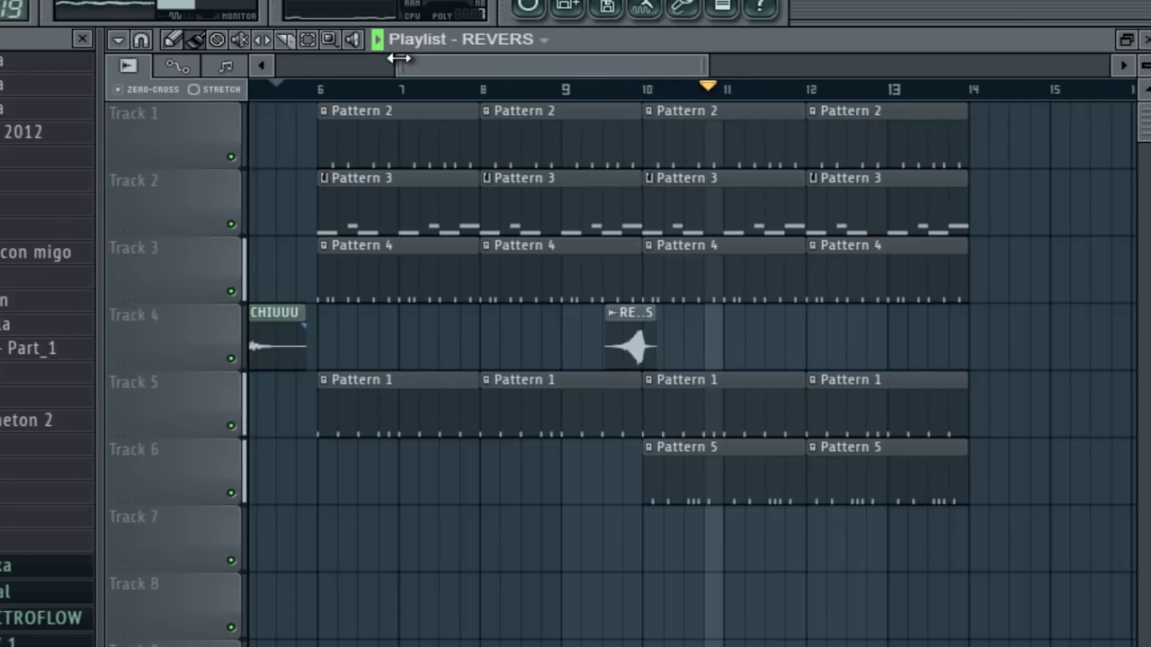
{"action": "left_click_drag", "start_coordinate": [398, 57], "coordinate": [280, 58]}
{"action": "key", "text": "F6"}
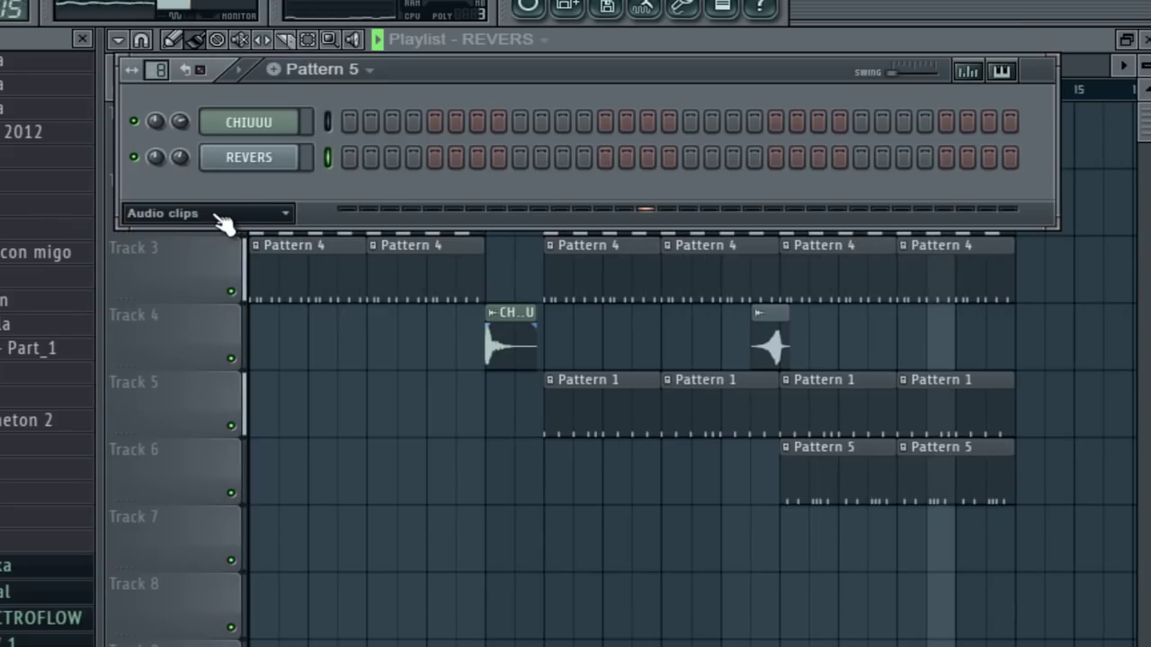
{"action": "key", "text": "F6"}
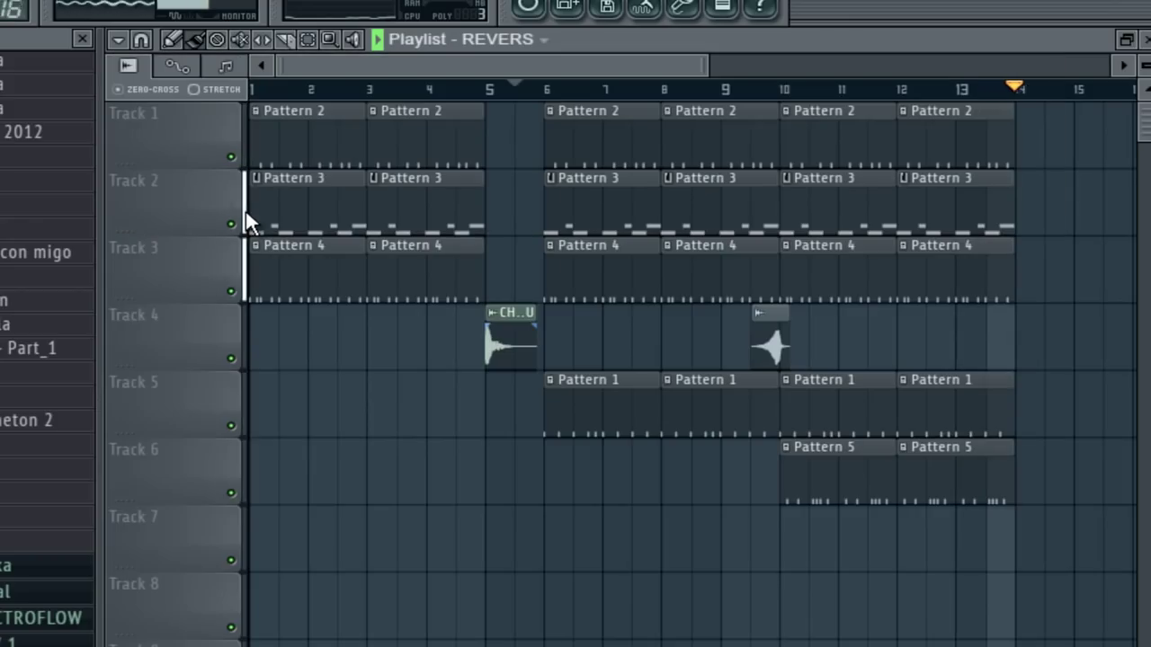
Collapse the Chimbala folder and the librerias de FL studio folder in the browser.
{"action": "left_click_drag", "start_coordinate": [3, 255], "coordinate": [5, 205]}
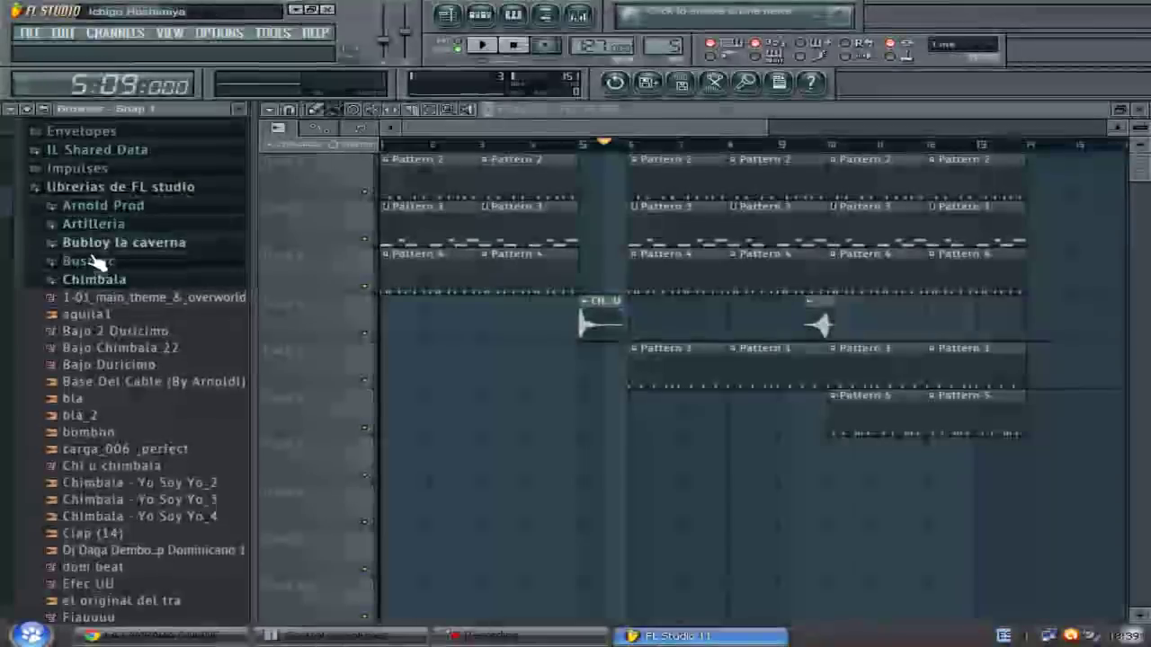
{"action": "left_click", "coordinate": [94, 280]}
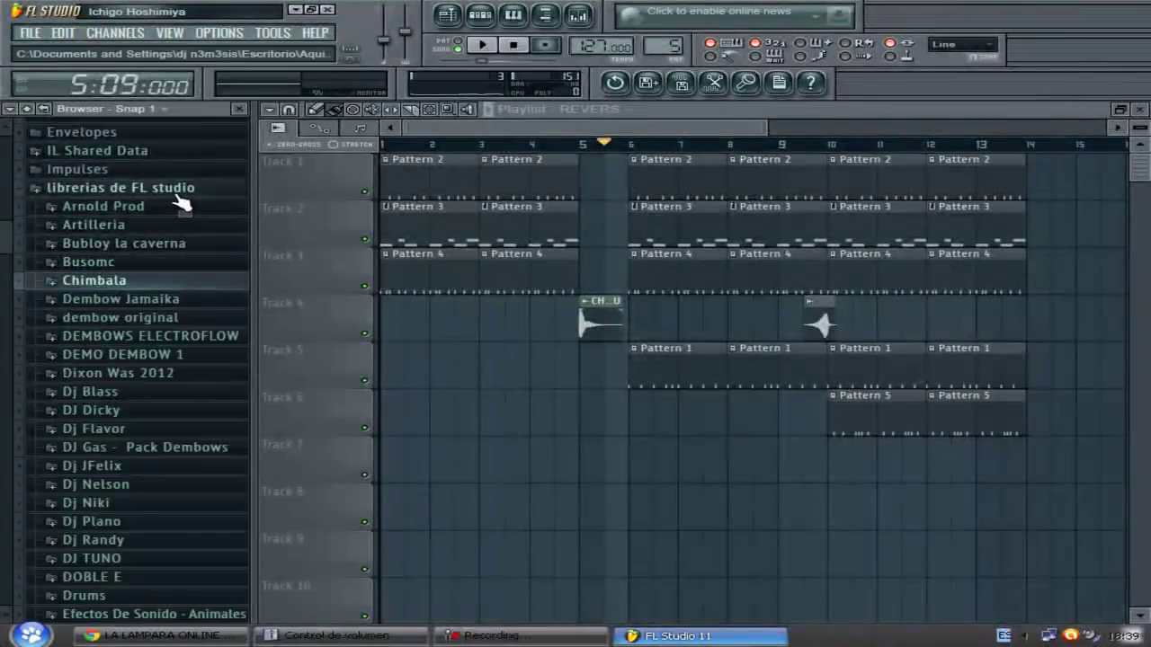
{"action": "left_click", "coordinate": [121, 187]}
Show the whole arrangement in the playlist, reset the song position to the start and minimize the FL Studio window.
{"action": "left_click_drag", "start_coordinate": [765, 129], "coordinate": [952, 128]}
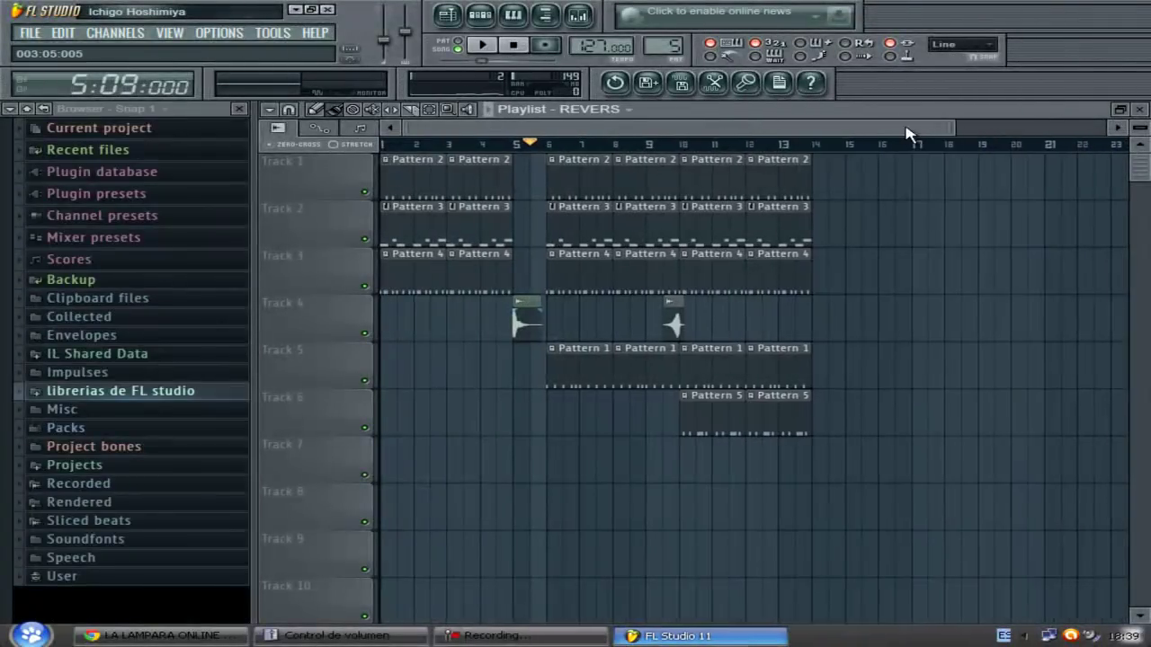
{"action": "left_click", "coordinate": [520, 47]}
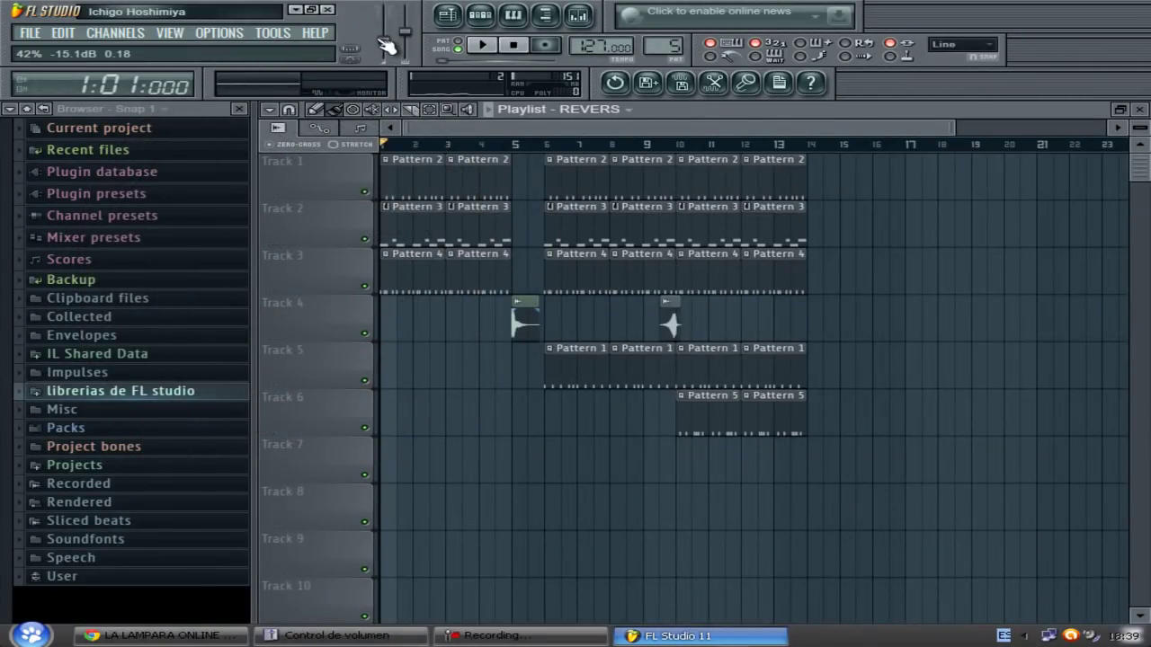
{"action": "left_click", "coordinate": [304, 11]}
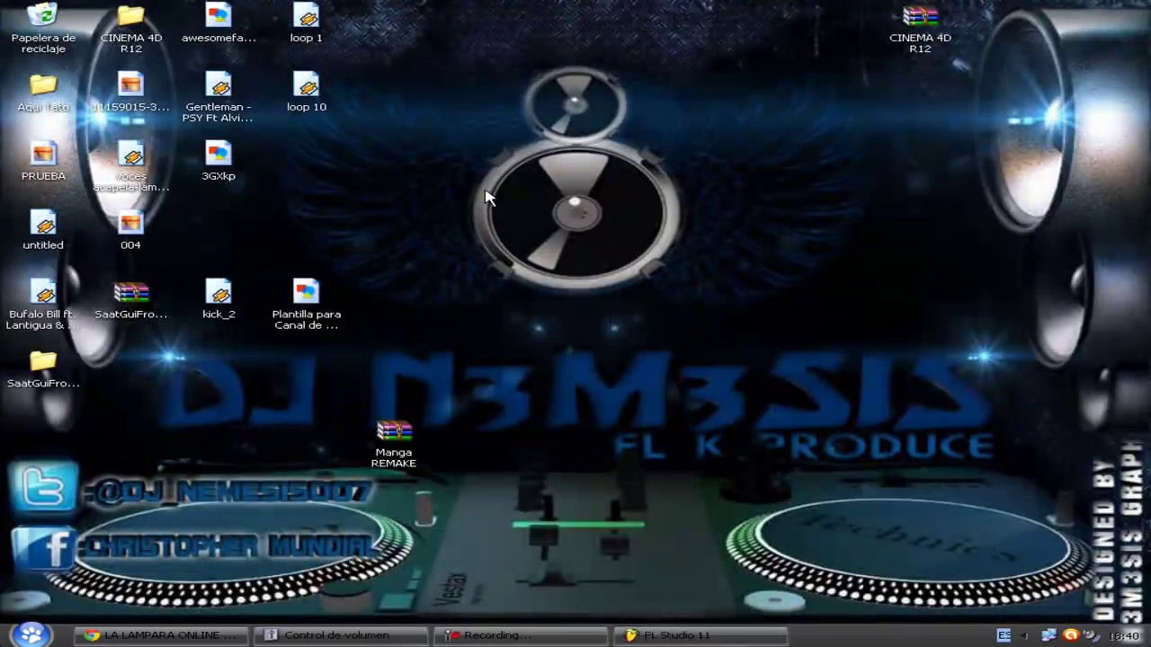